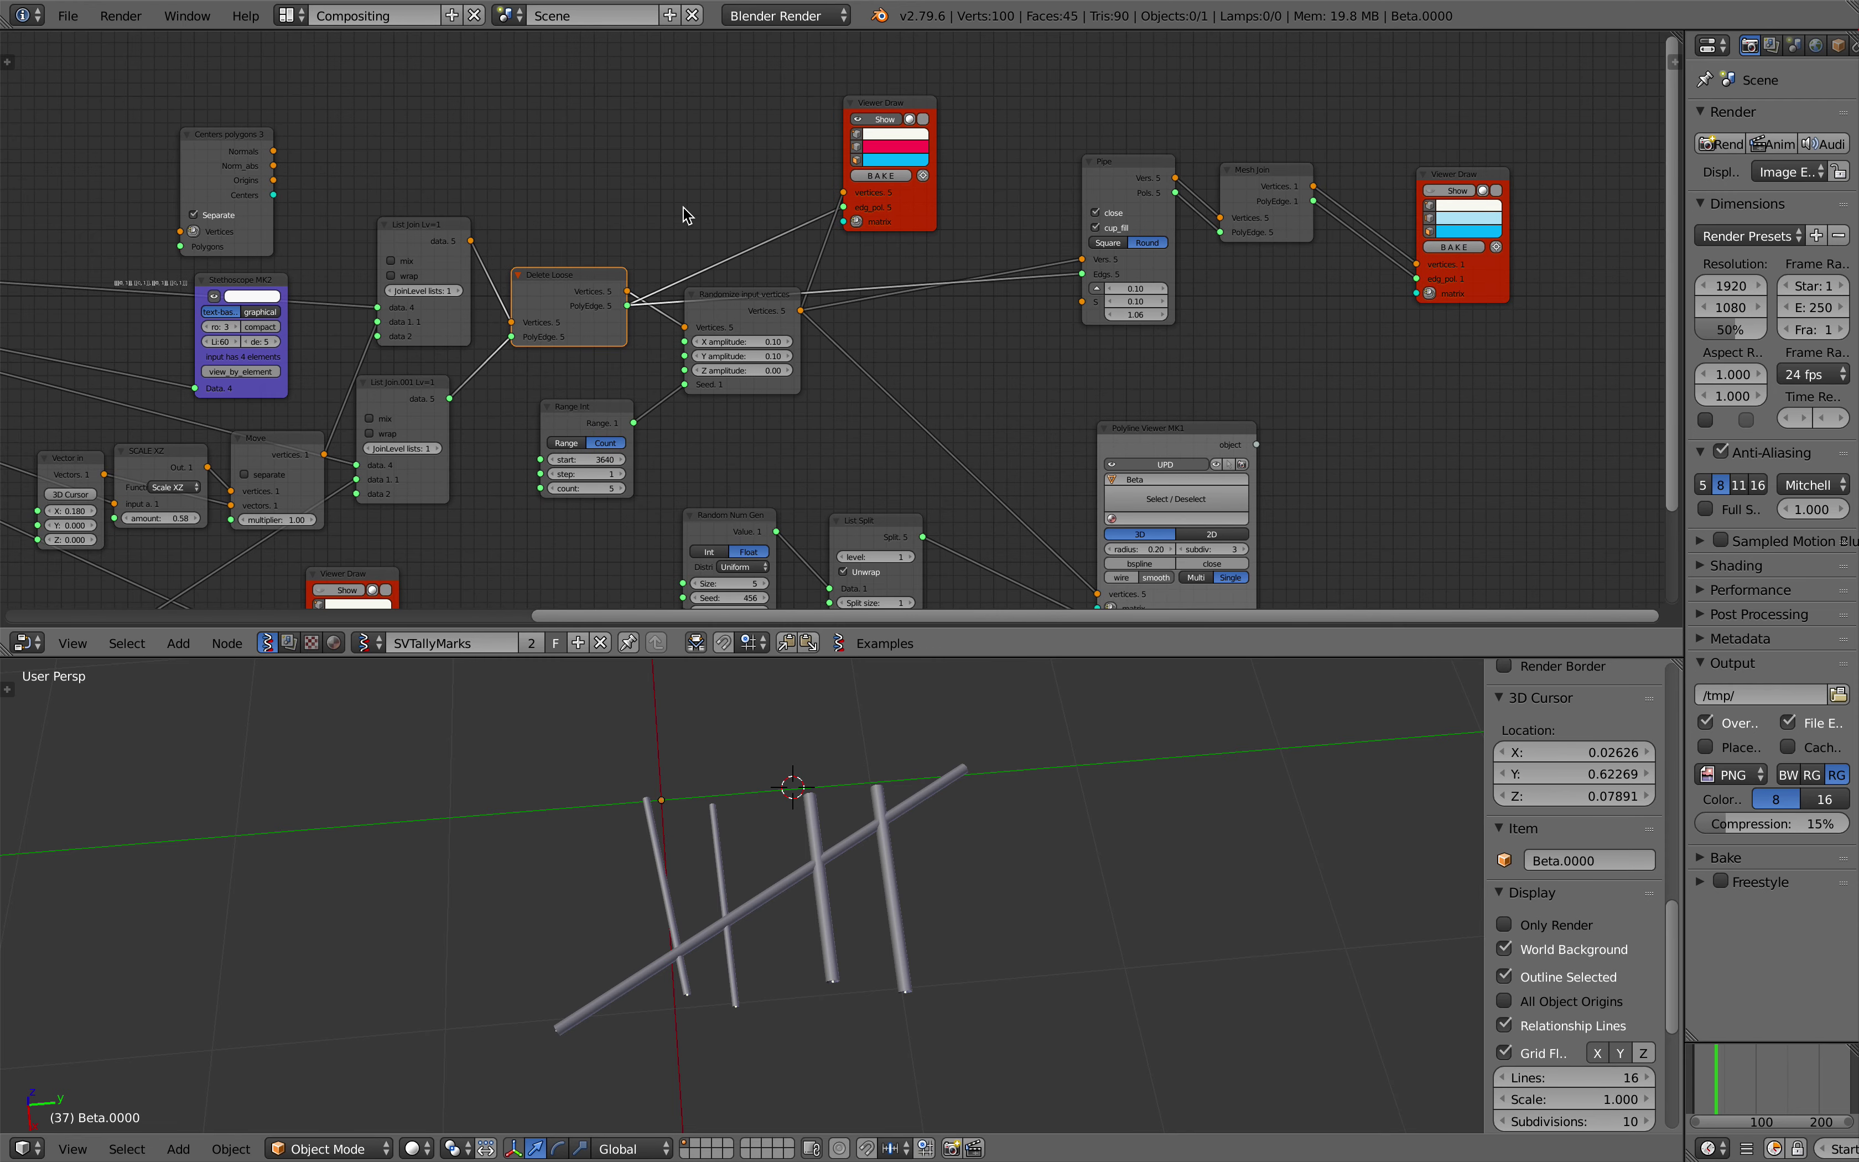
Step: Open the recent file sv_monad_tallymarks_002.blend
click(69, 16)
mouse_move(111, 87)
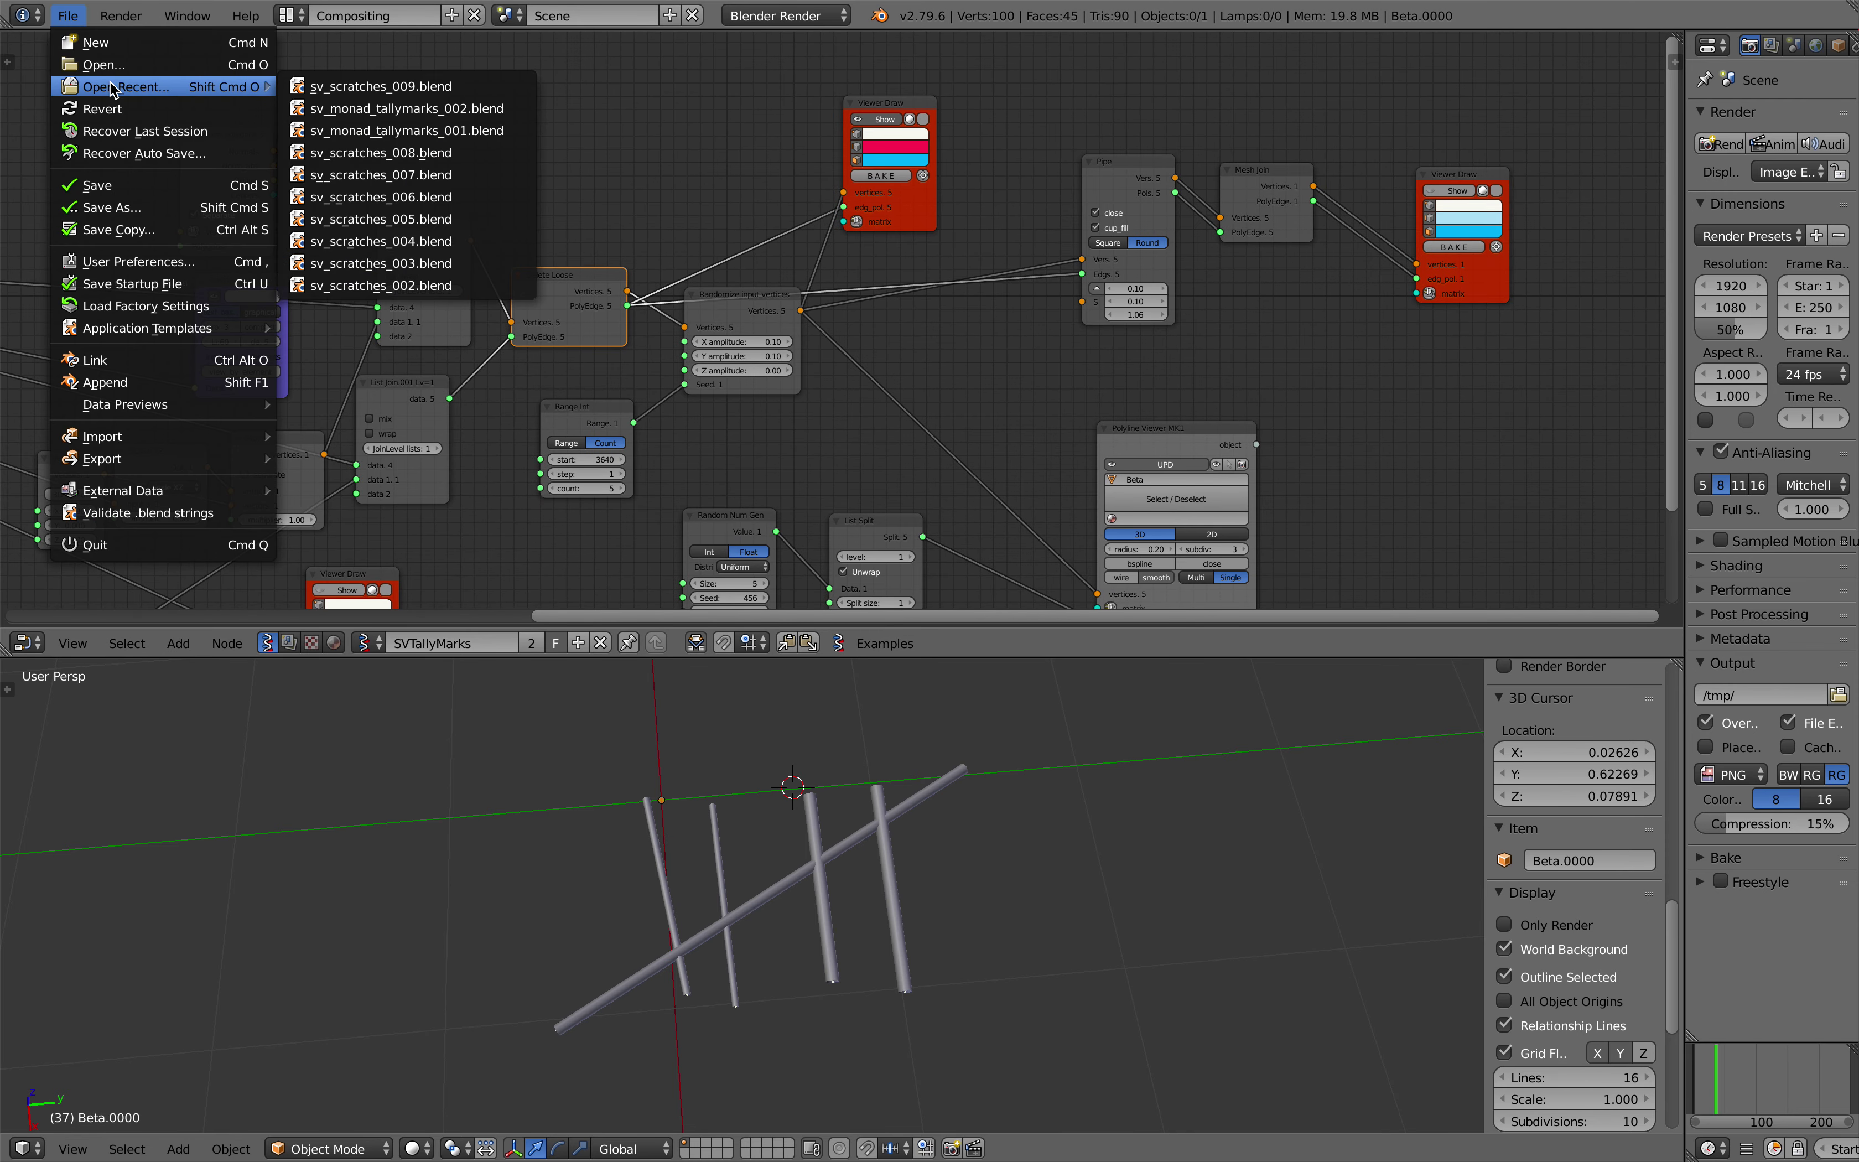
click(372, 111)
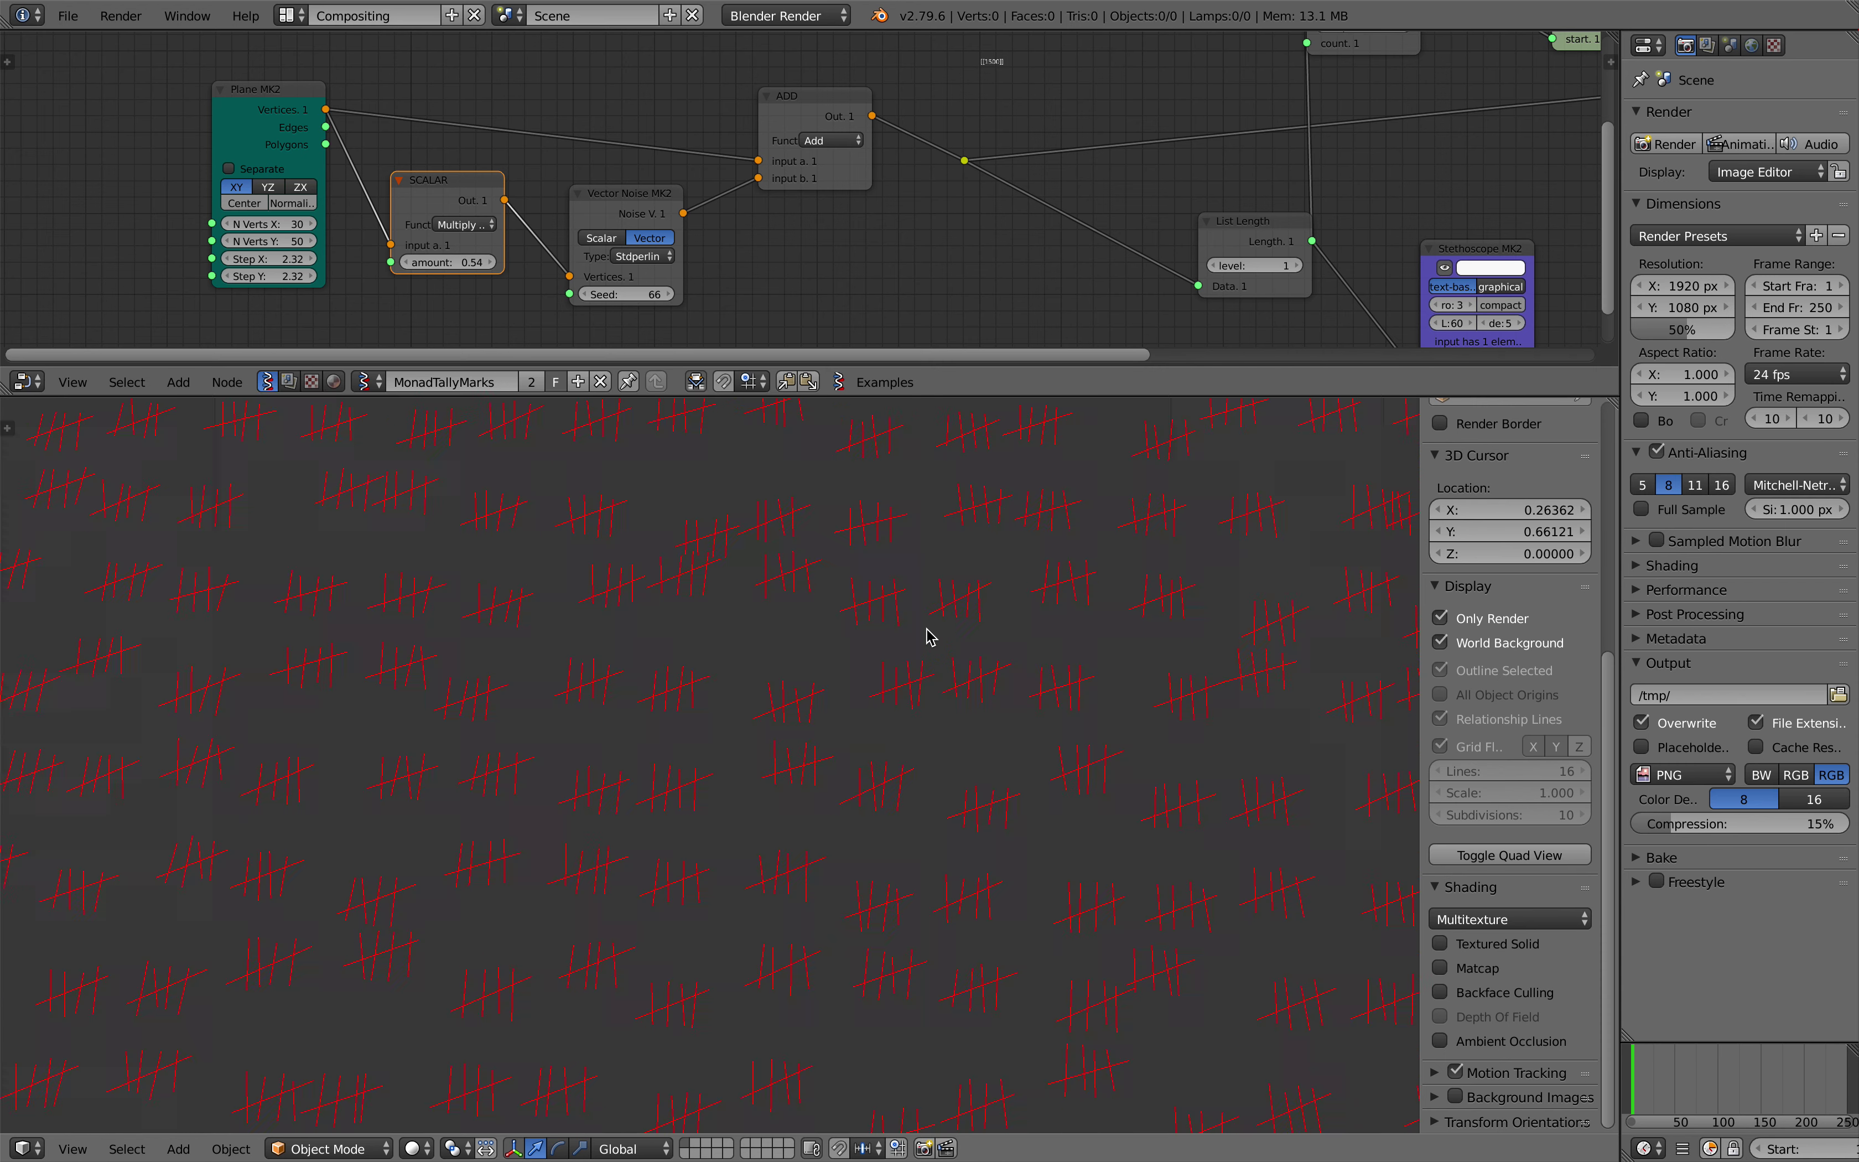
Step: Set both N Verts X and N Verts Y of the Plane node to 10
click(275, 225)
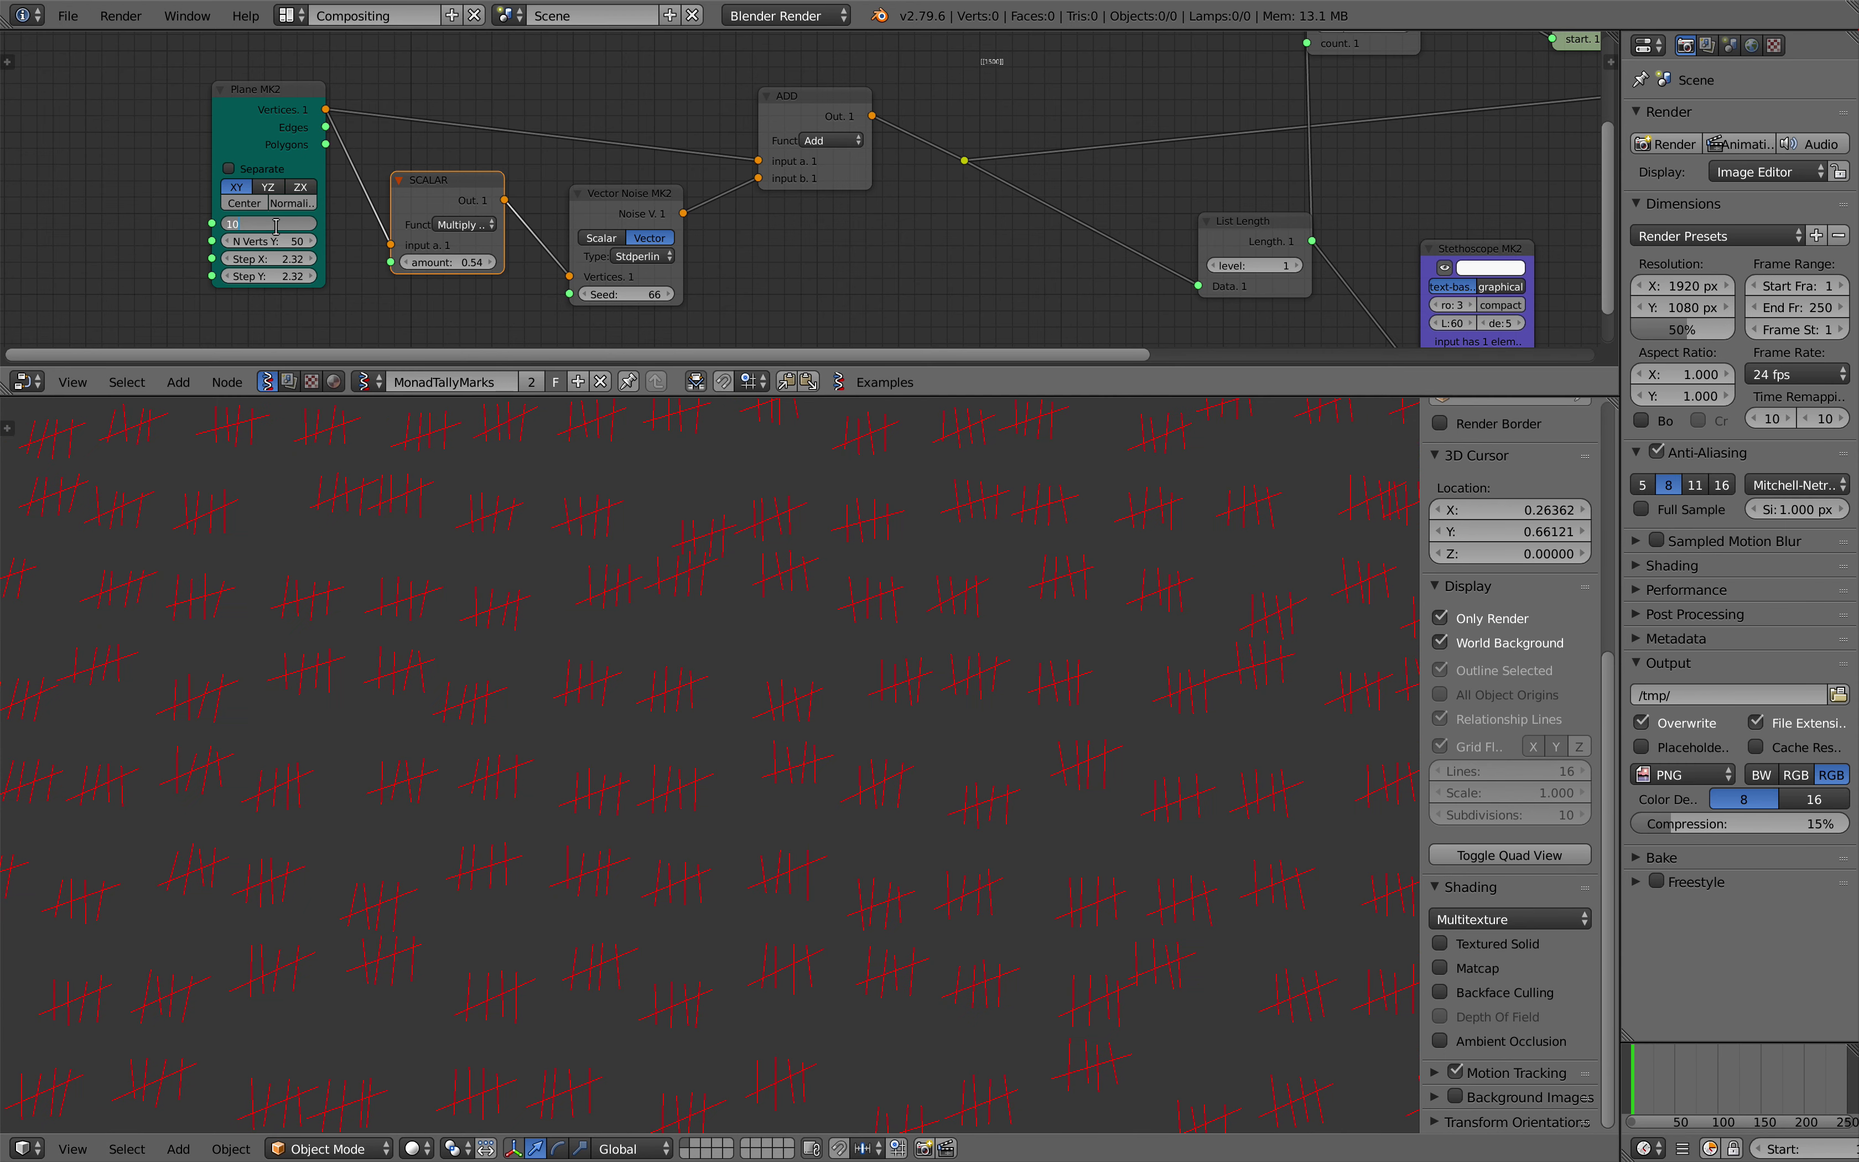
key(Tab)
text(10)
key(Return)
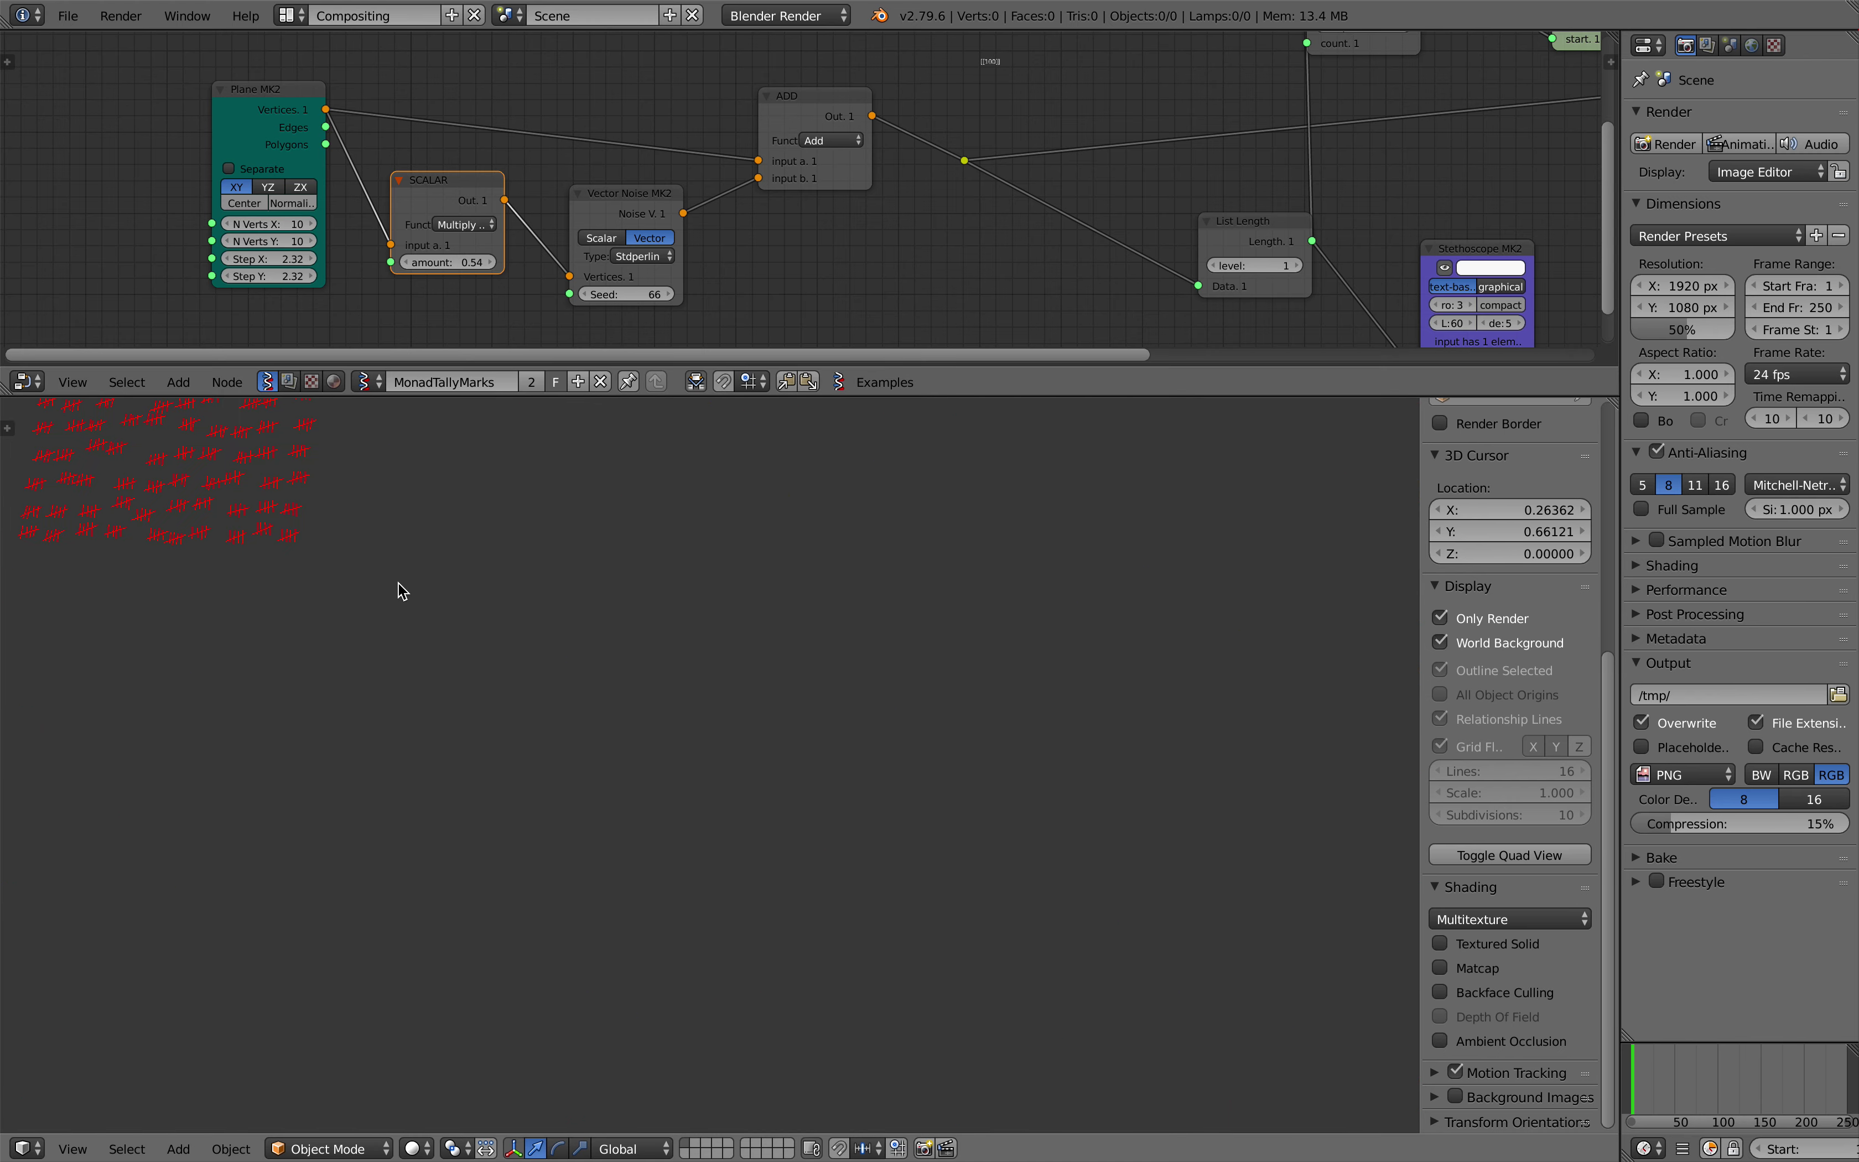
Step: Centre the 3D view on the tally marks drawn by the Viewer Draw node
middle_drag(400, 590, 498, 560)
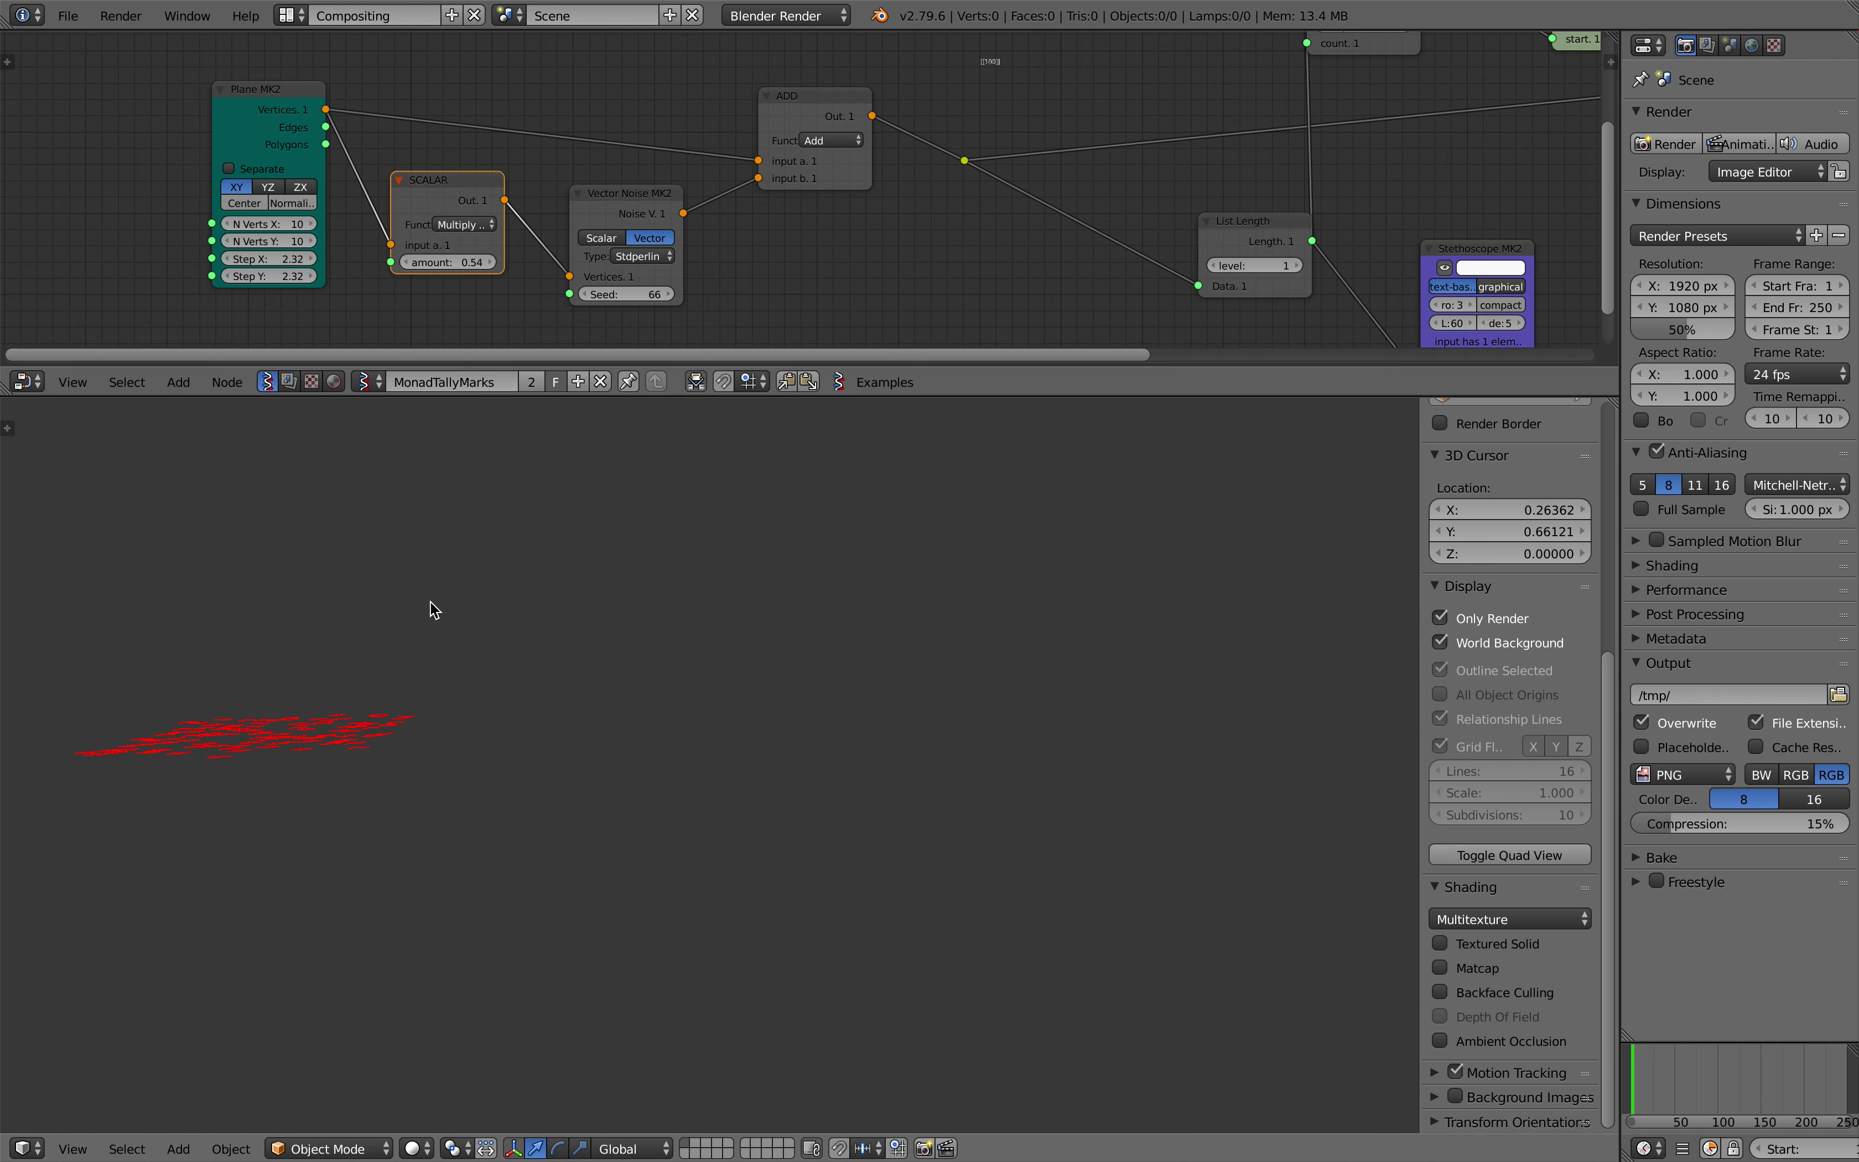
ctrl+scroll(889, 147, right, 10)
shift+scroll(883, 145, up, 3)
ctrl+scroll(883, 145, left, 1)
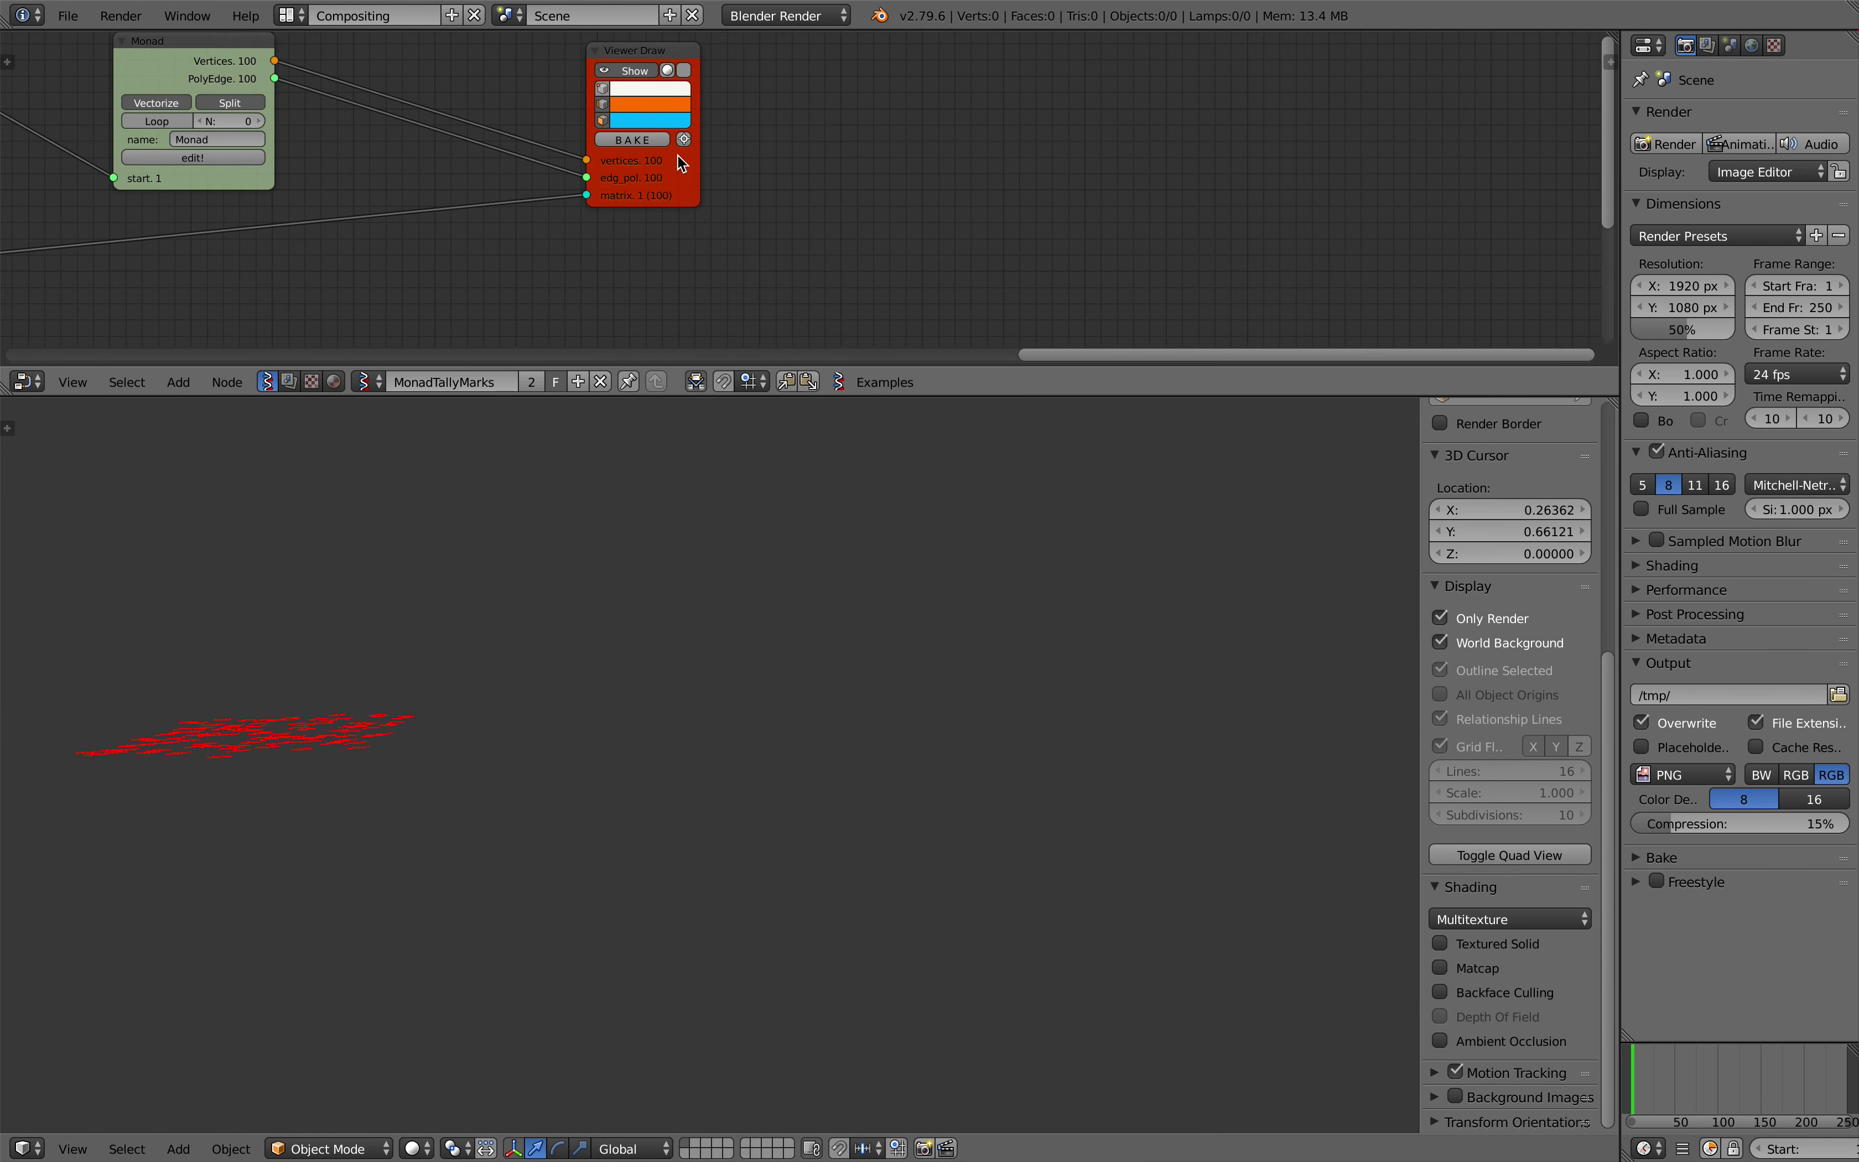
click(684, 139)
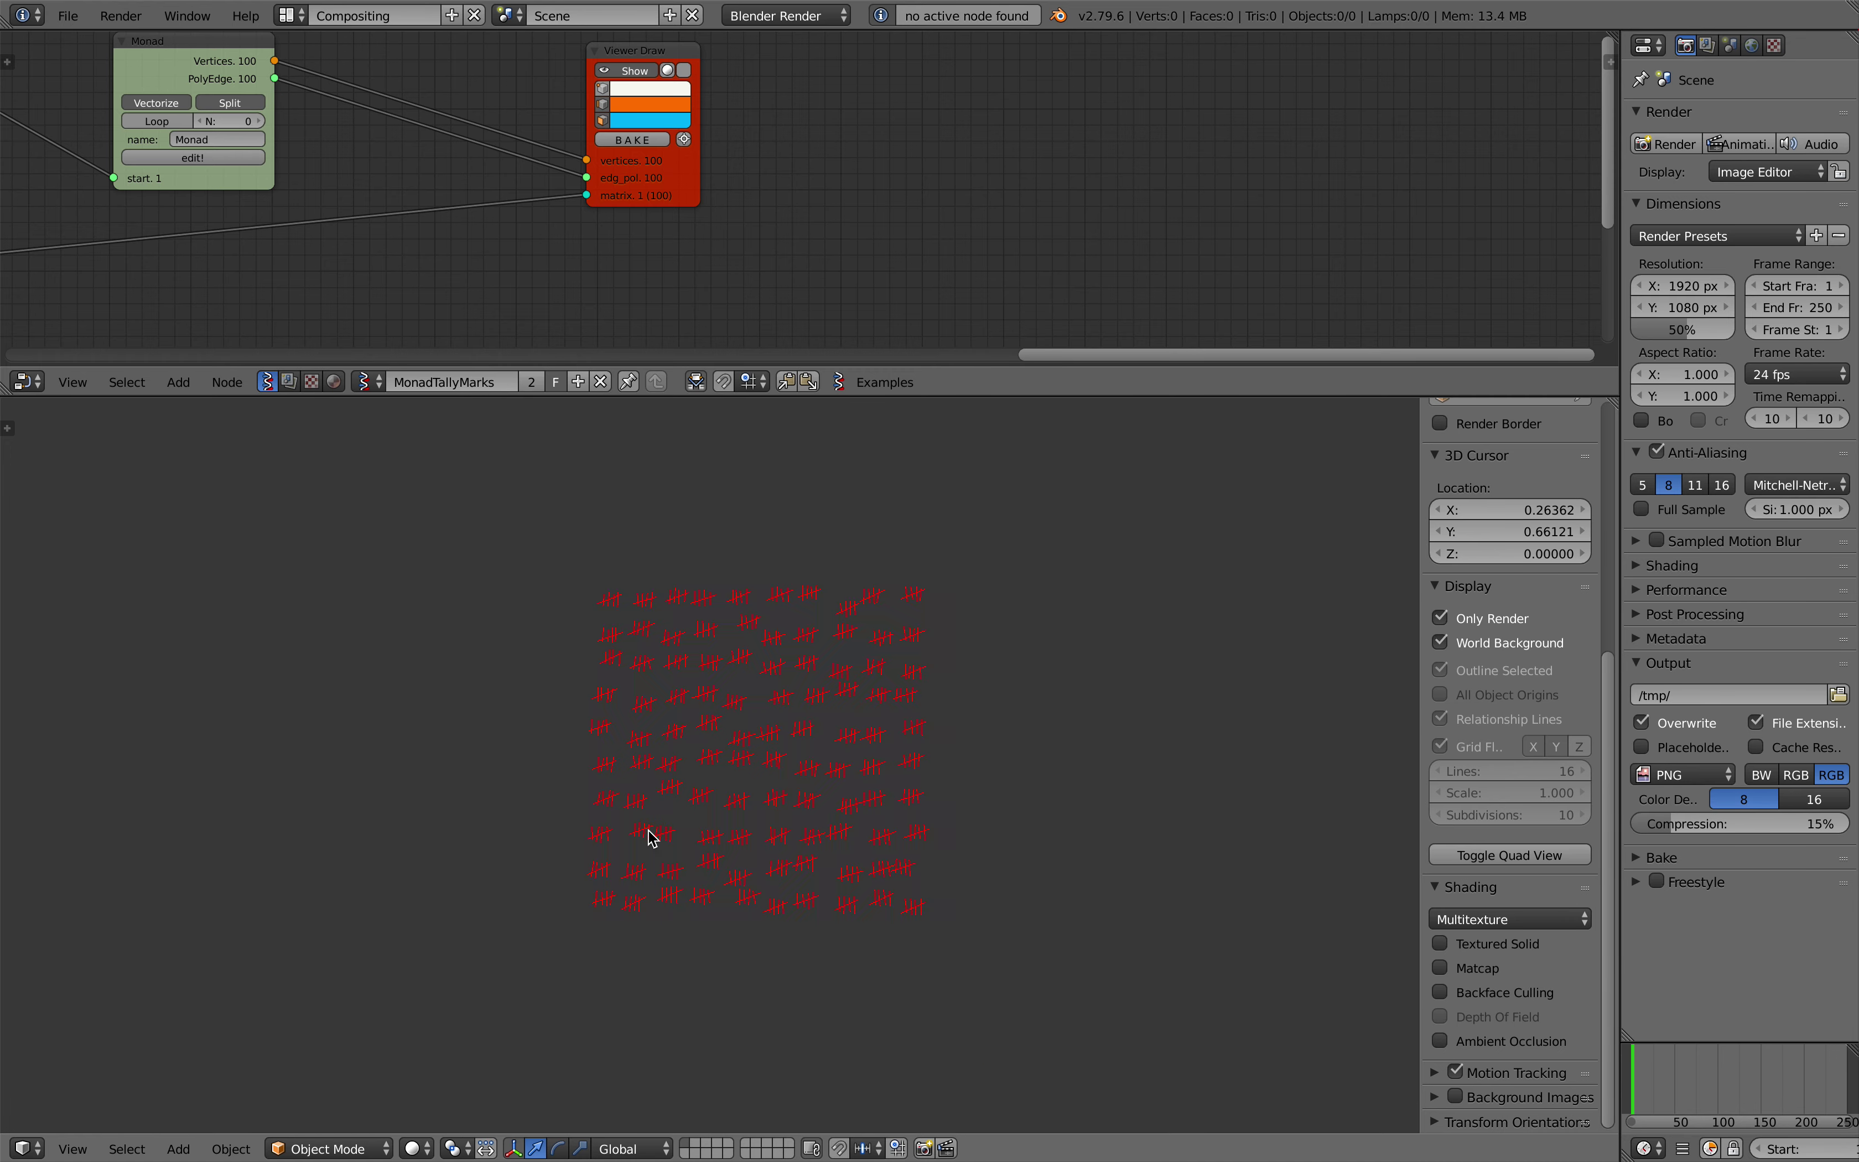
Step: Move the Monad node away from Range Int and bring the Viewer Draw node in close beside it
ctrl+scroll(581, 302, left, 8)
shift+scroll(580, 302, up, 3)
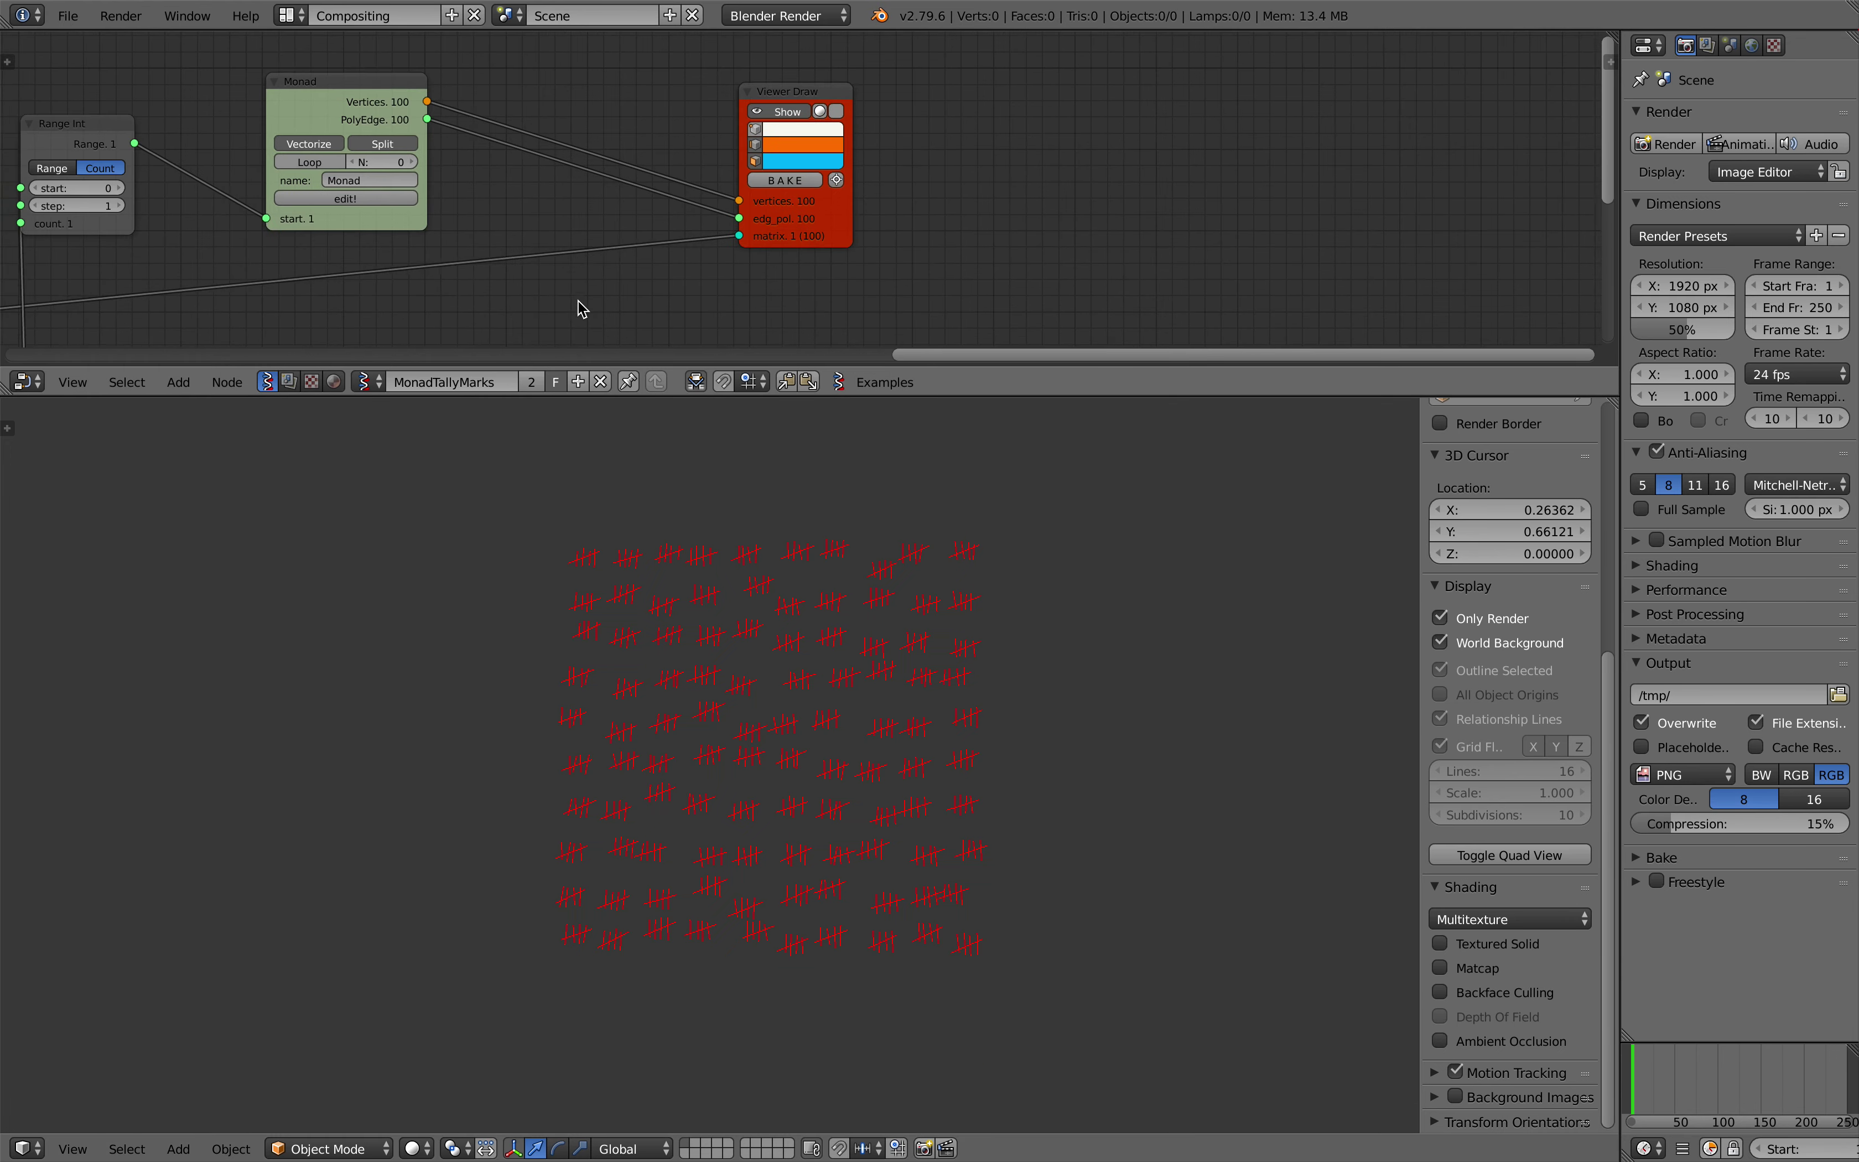
ctrl+scroll(578, 300, left, 2)
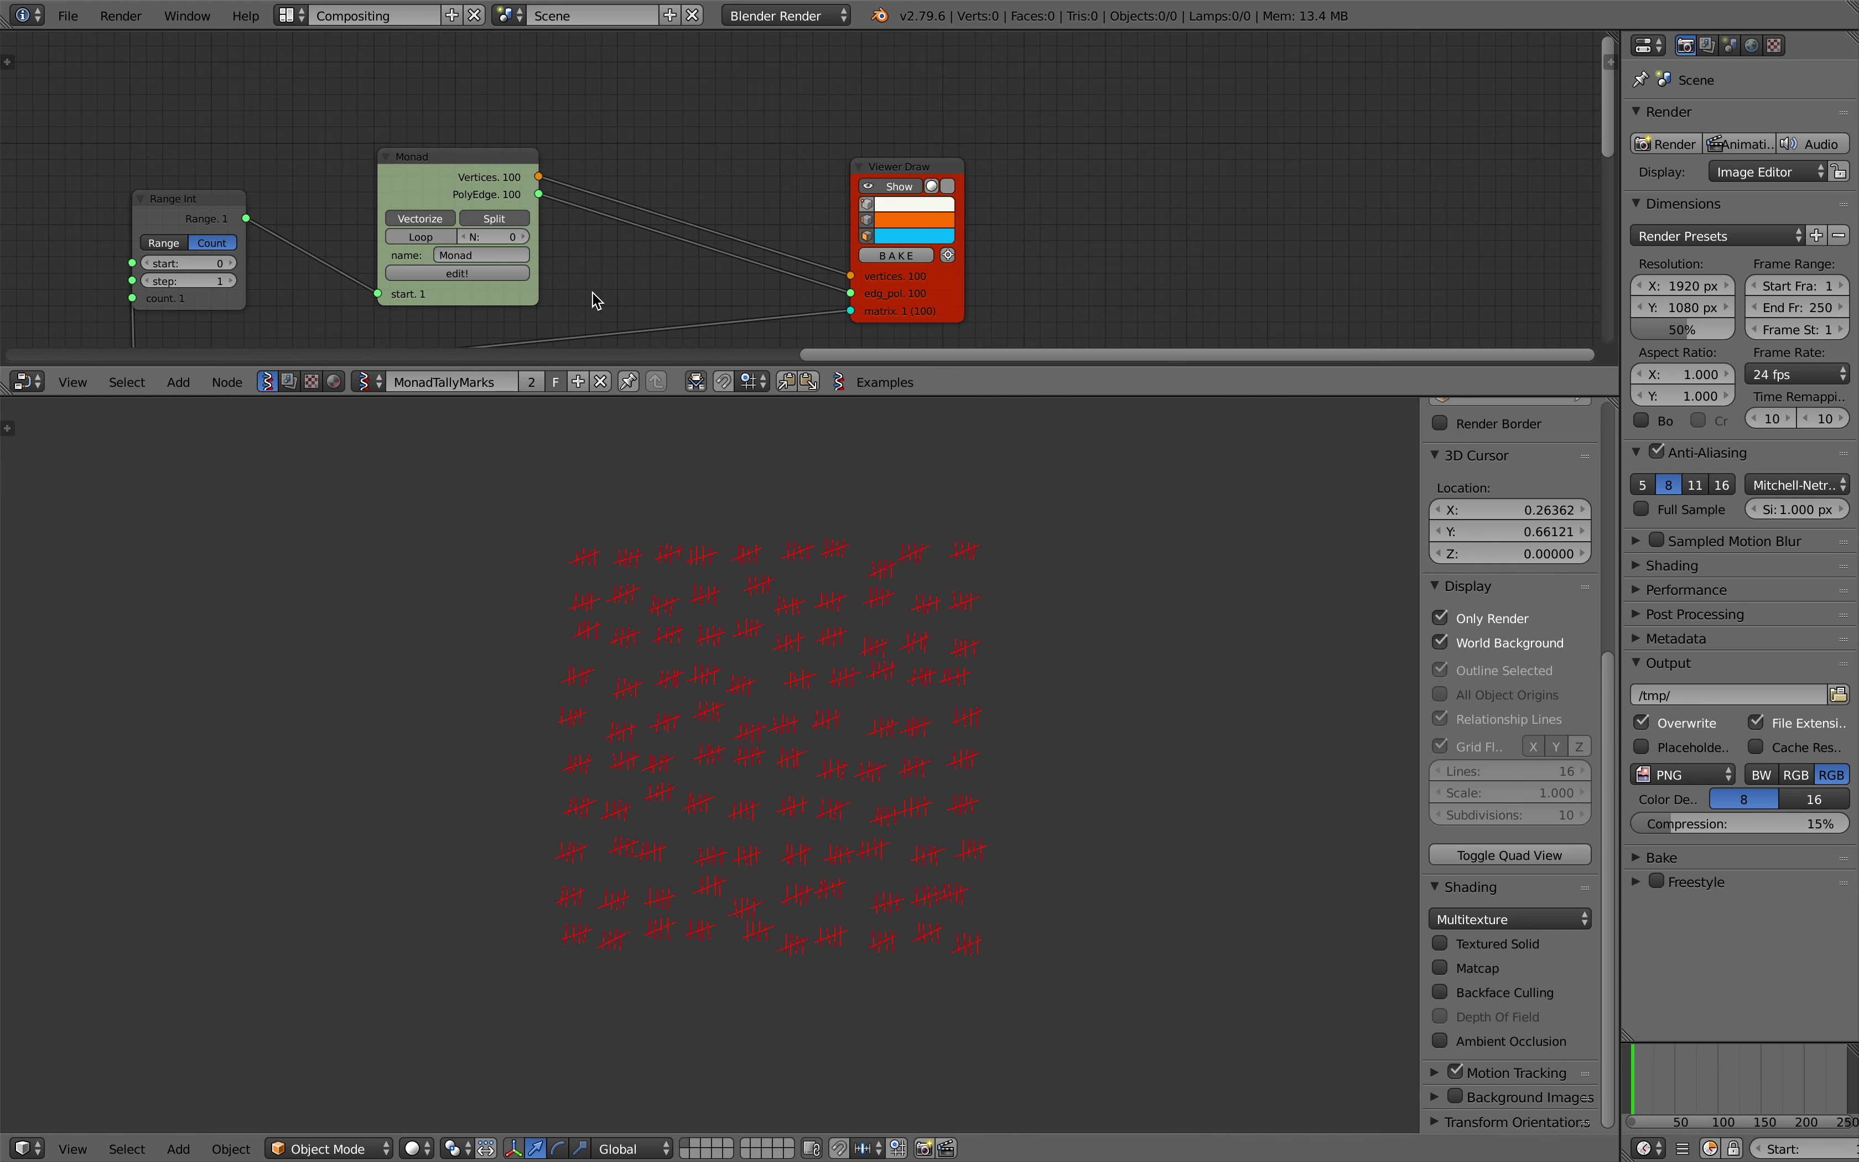
ctrl+scroll(594, 293, left, 1)
scroll(594, 294, down, 3)
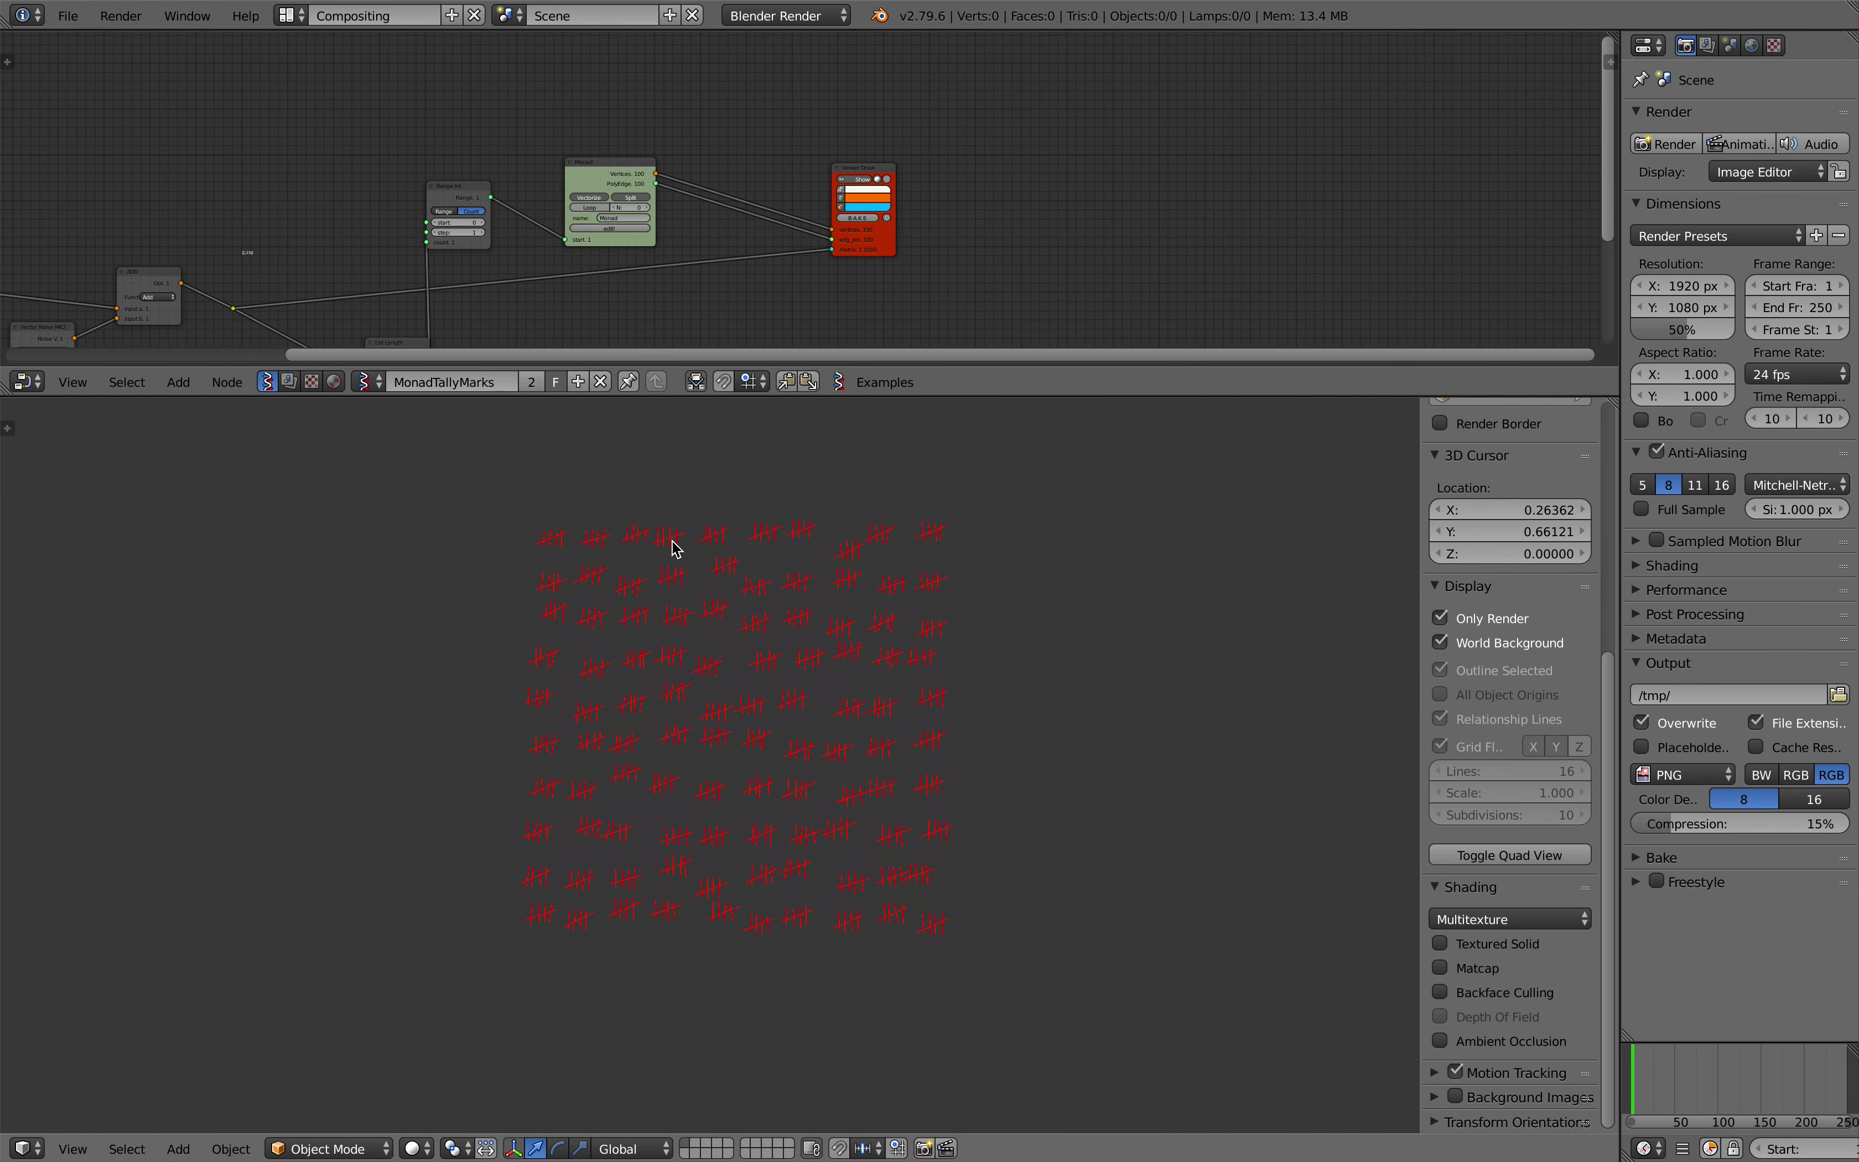
shift+scroll(654, 235, down, 2)
scroll(655, 195, up, 3)
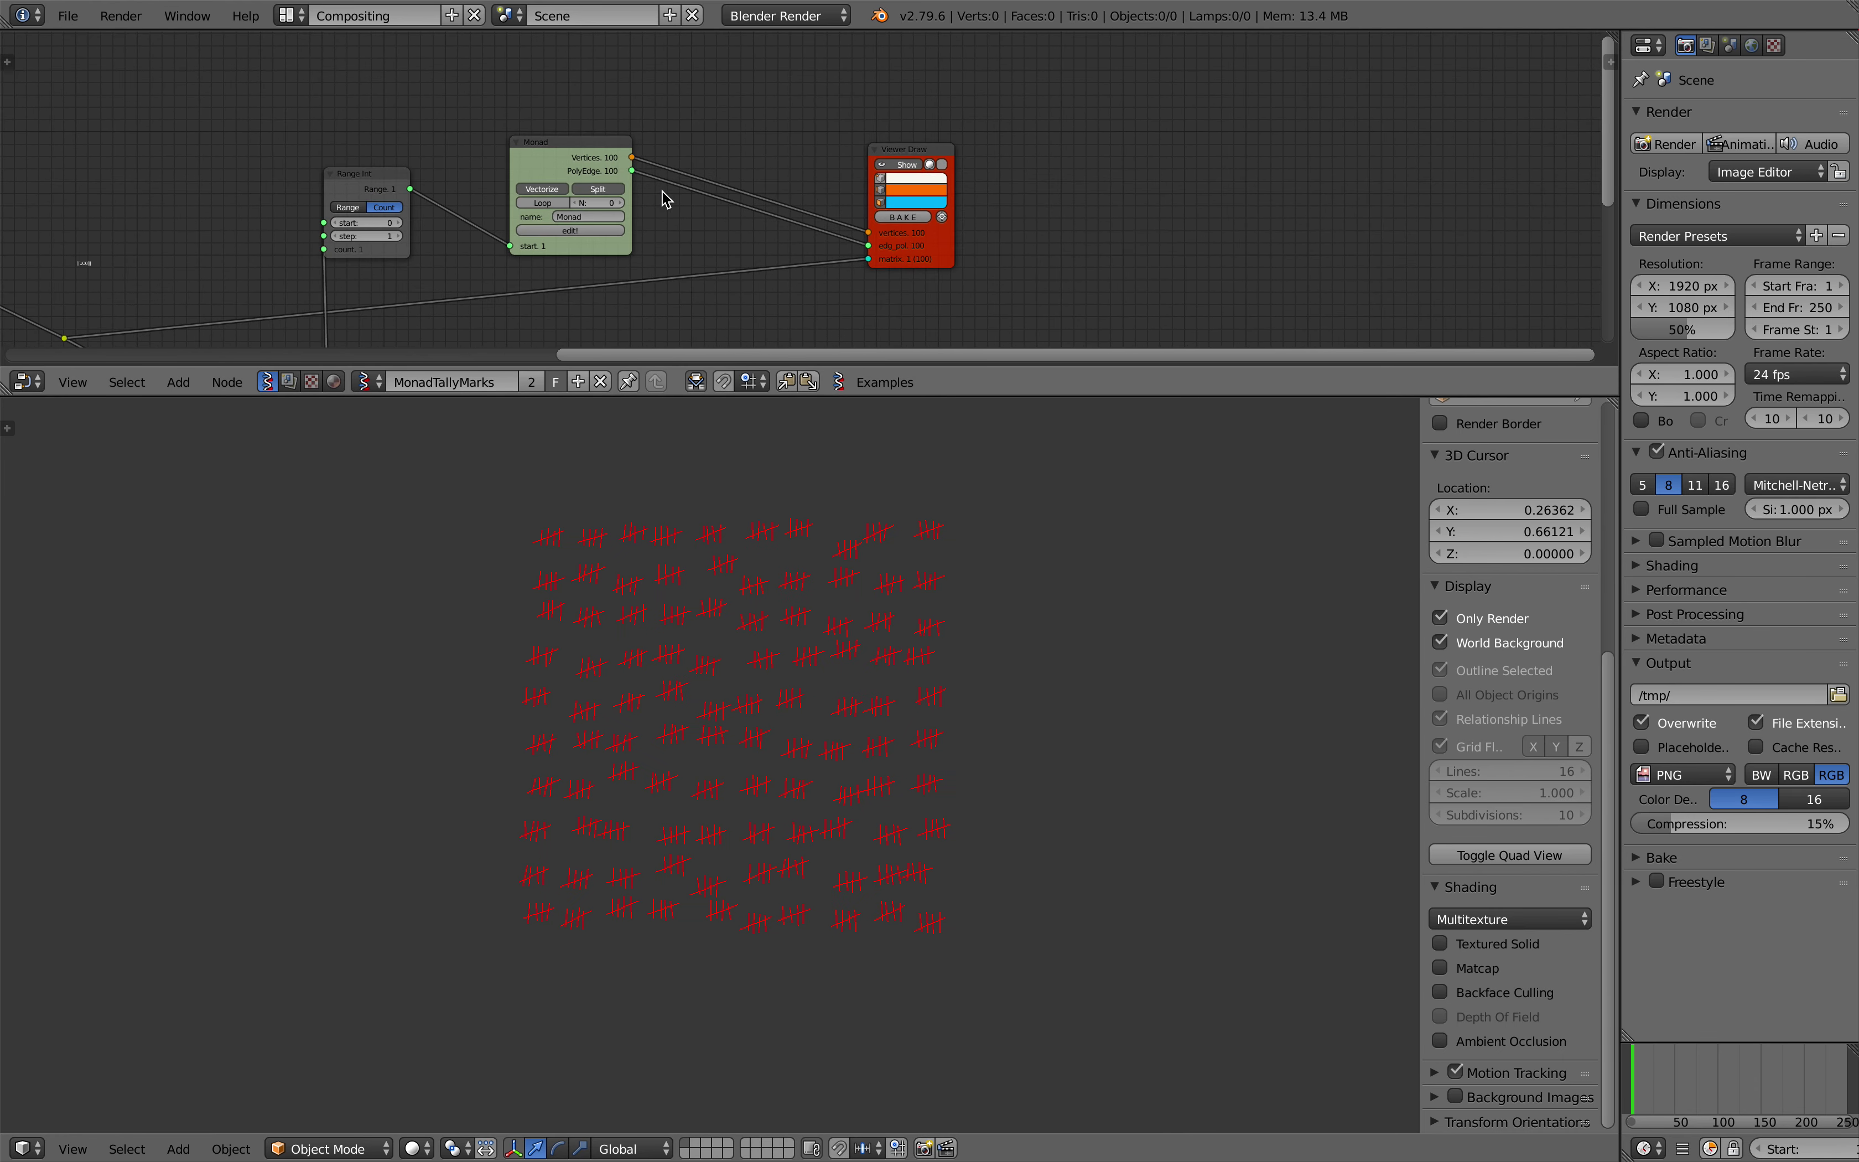
scroll(593, 160, up, 2)
click(503, 140)
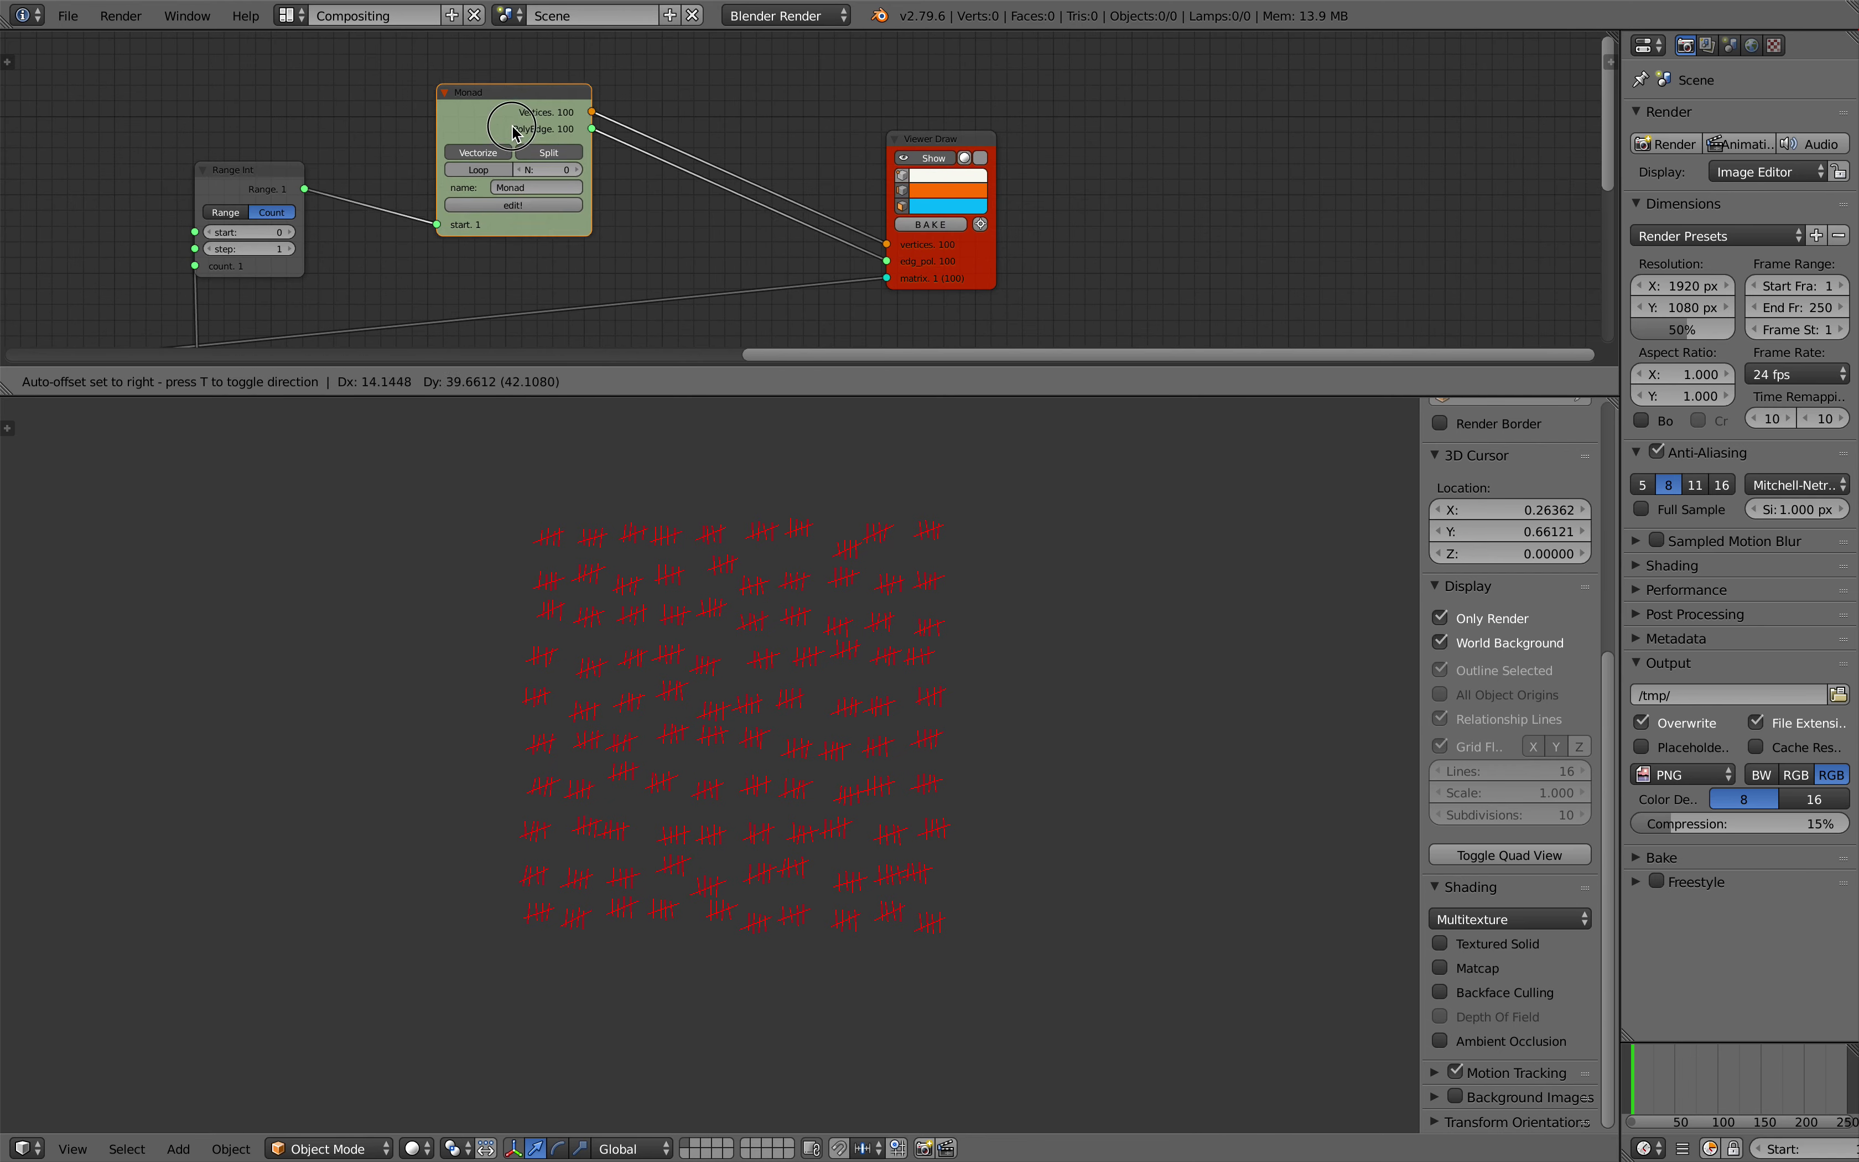
drag(502, 140, 593, 137)
drag(959, 255, 827, 258)
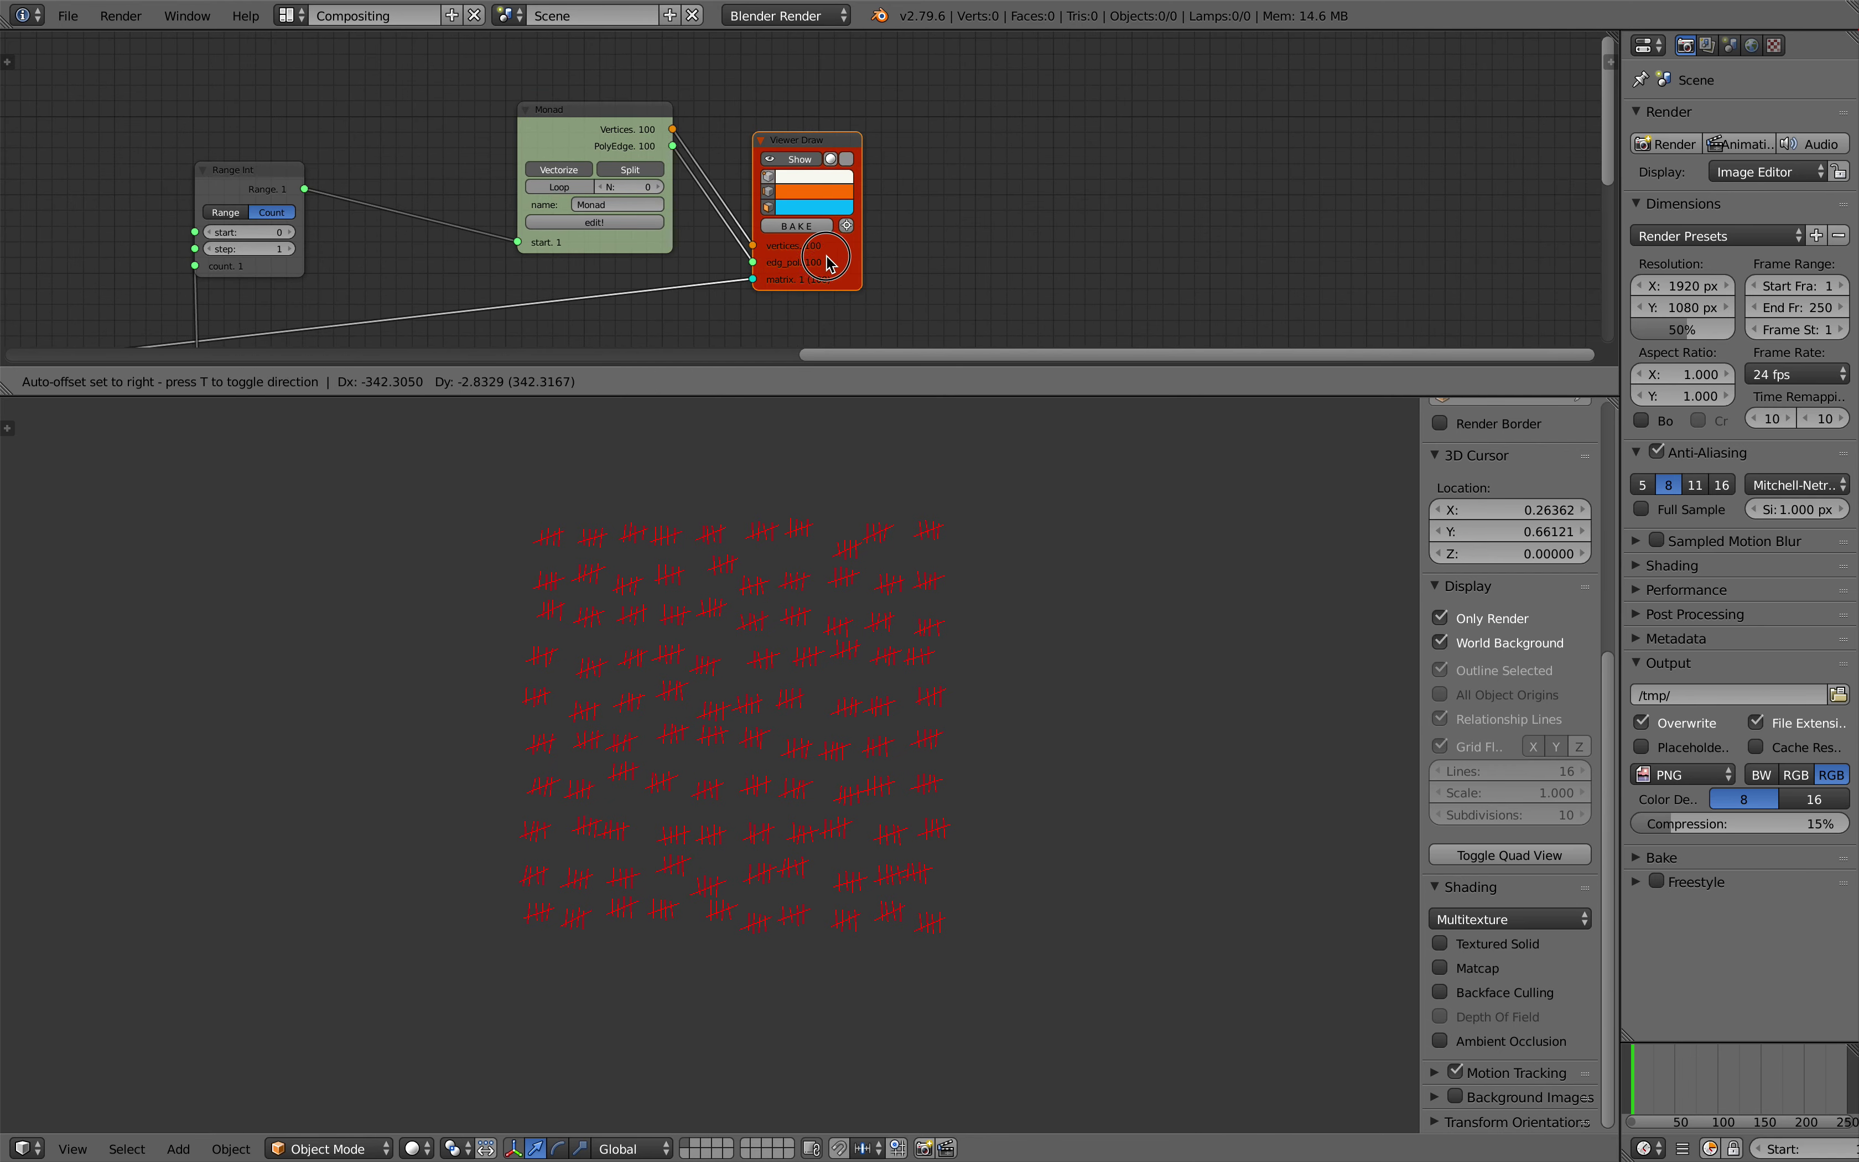
Step: Delete the Stethoscope node and move the List Length node up between the ADD and Range Int nodes
scroll(698, 219, down, 5)
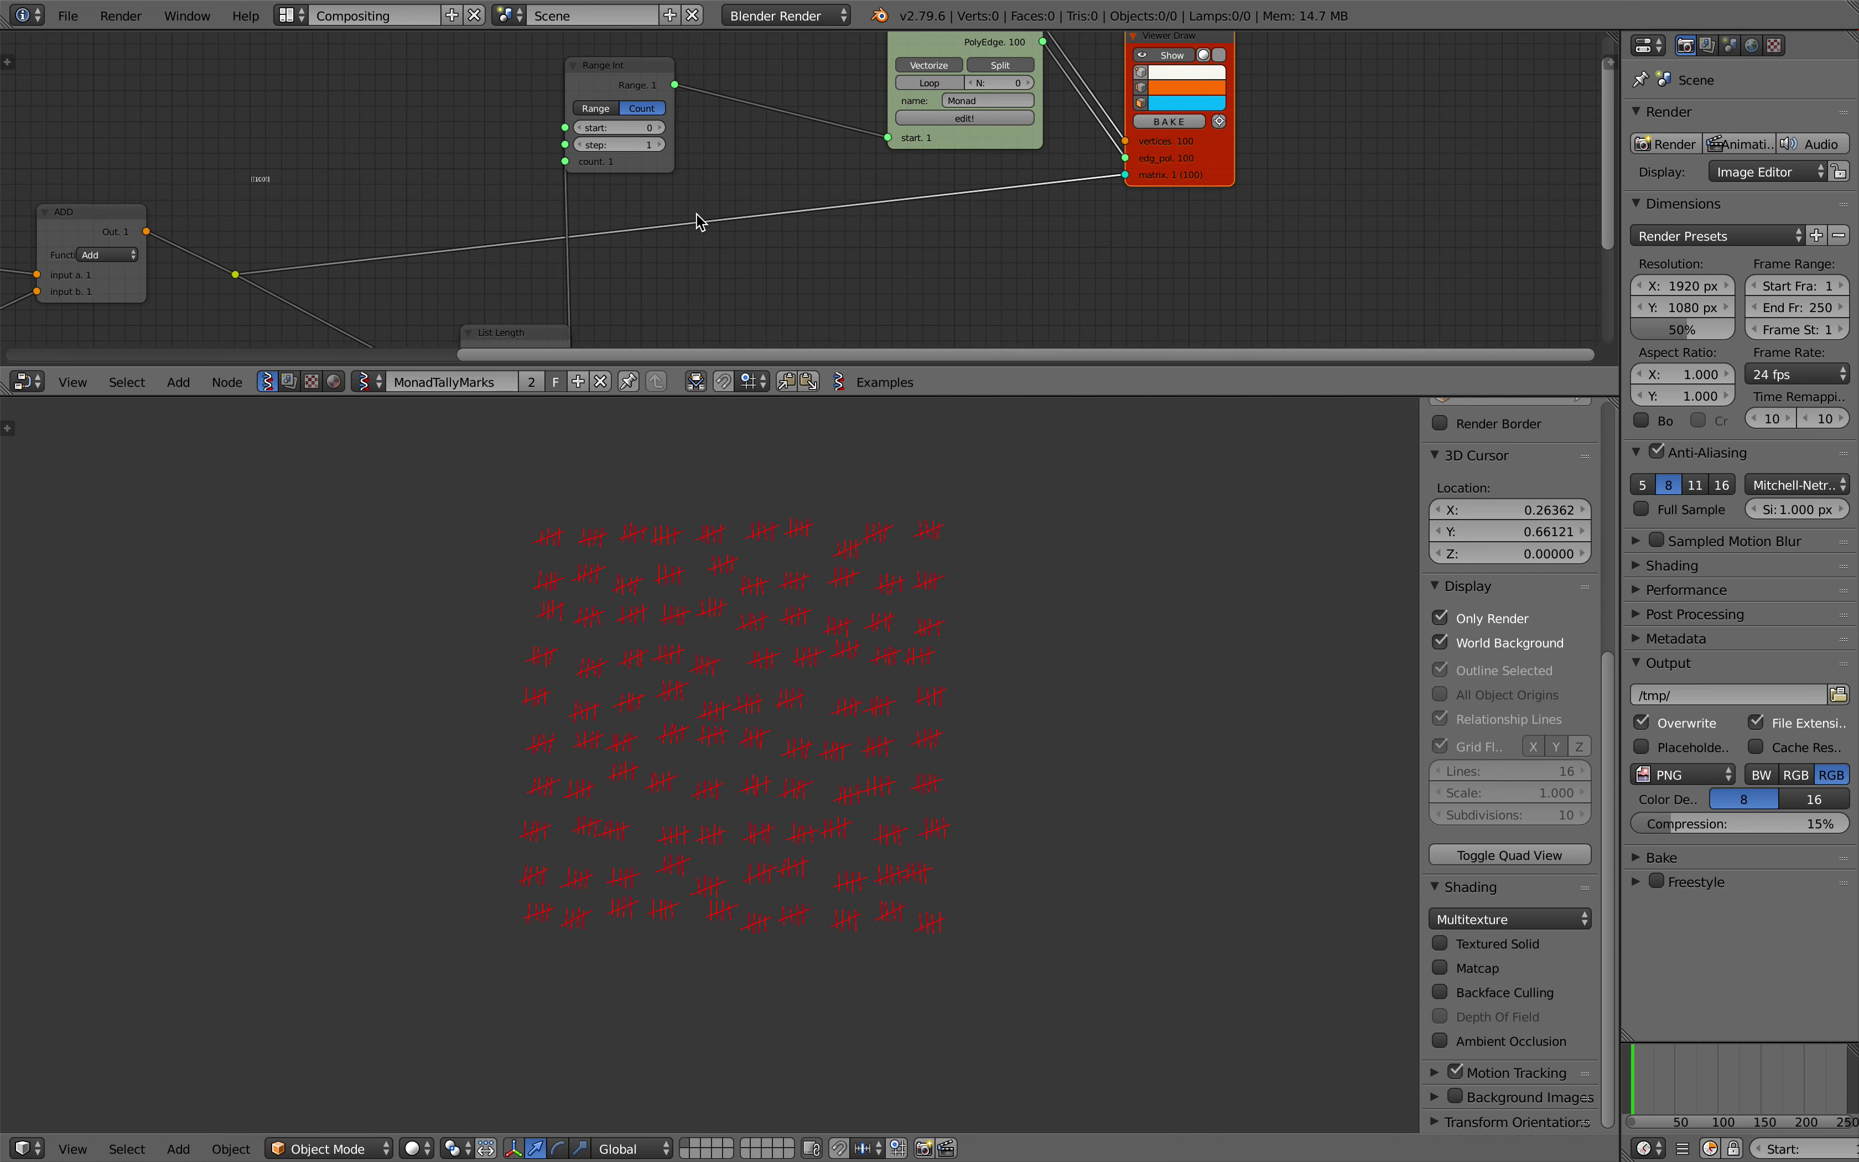
drag(674, 261, 633, 261)
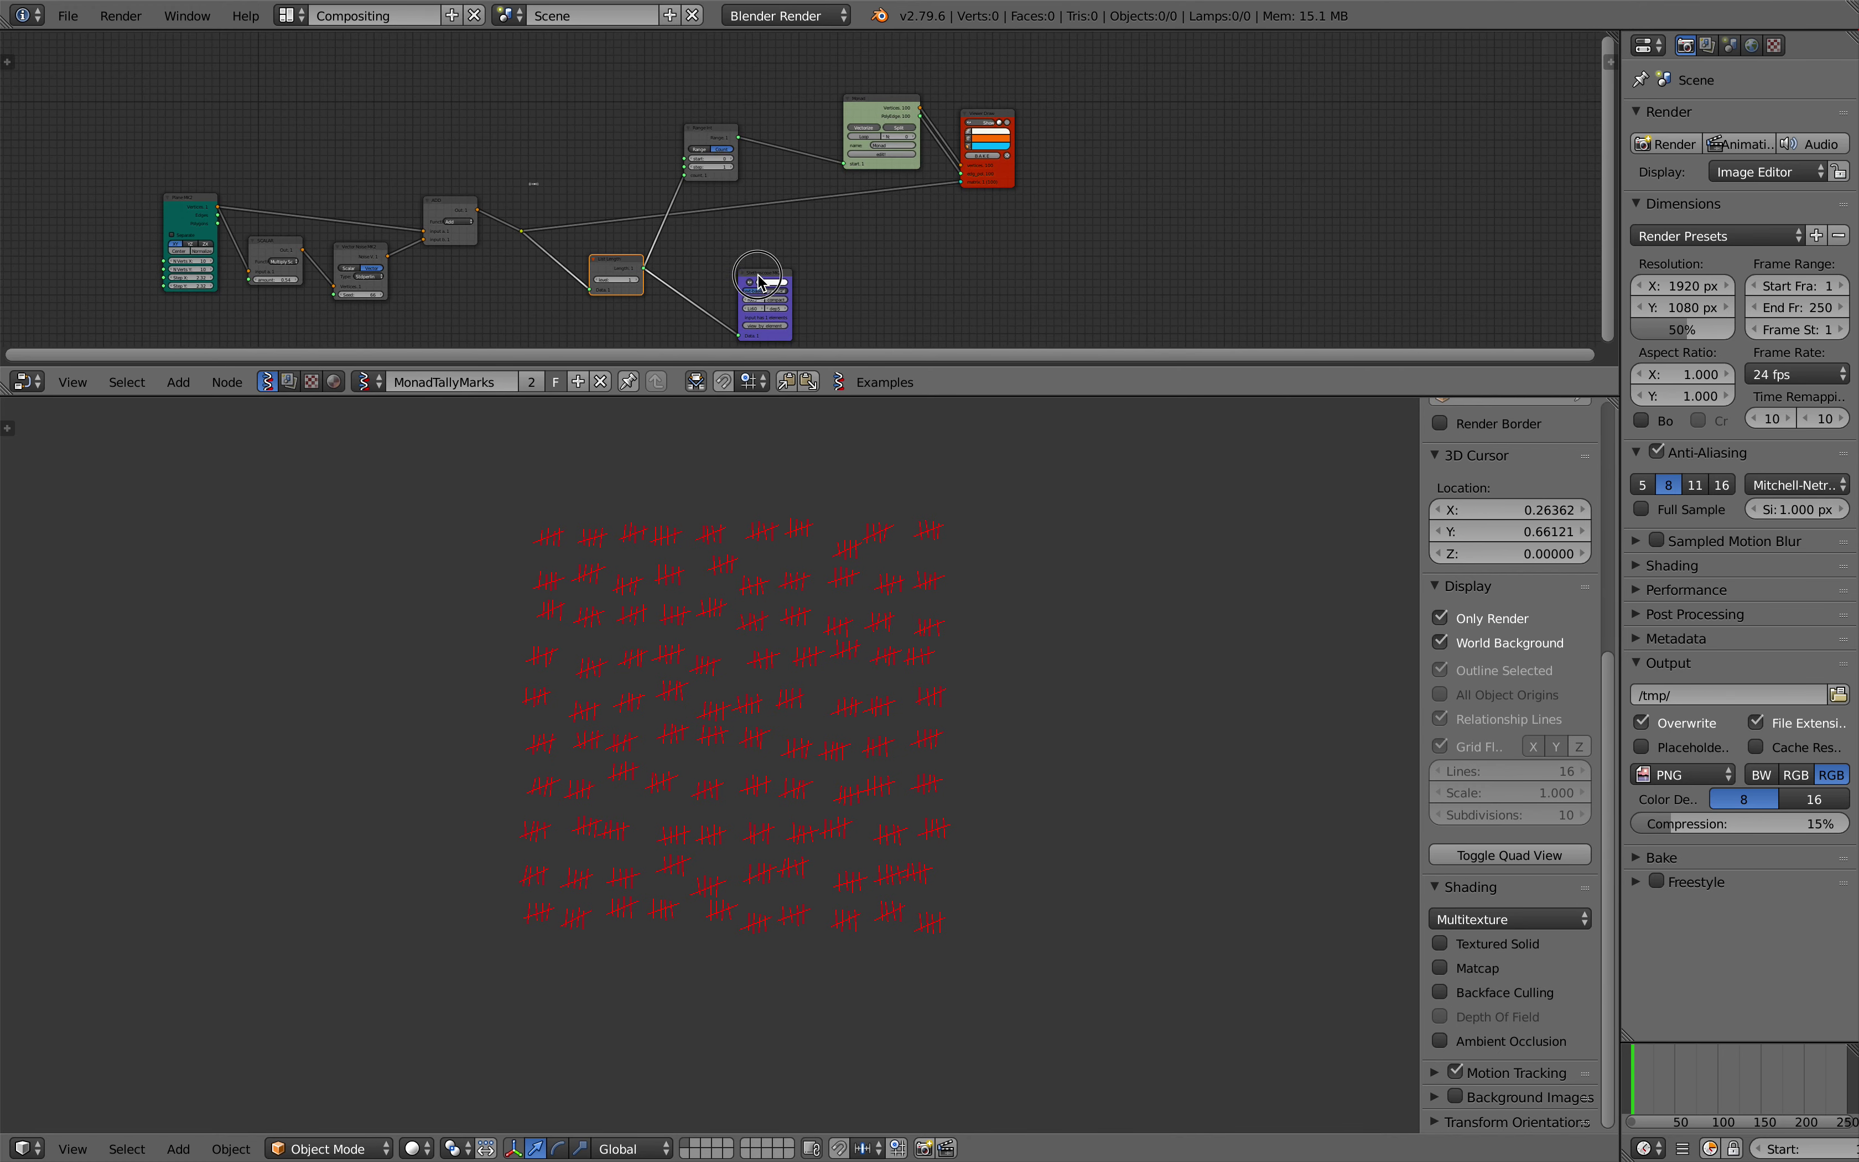
drag(760, 281, 722, 254)
scroll(722, 253, up, 1)
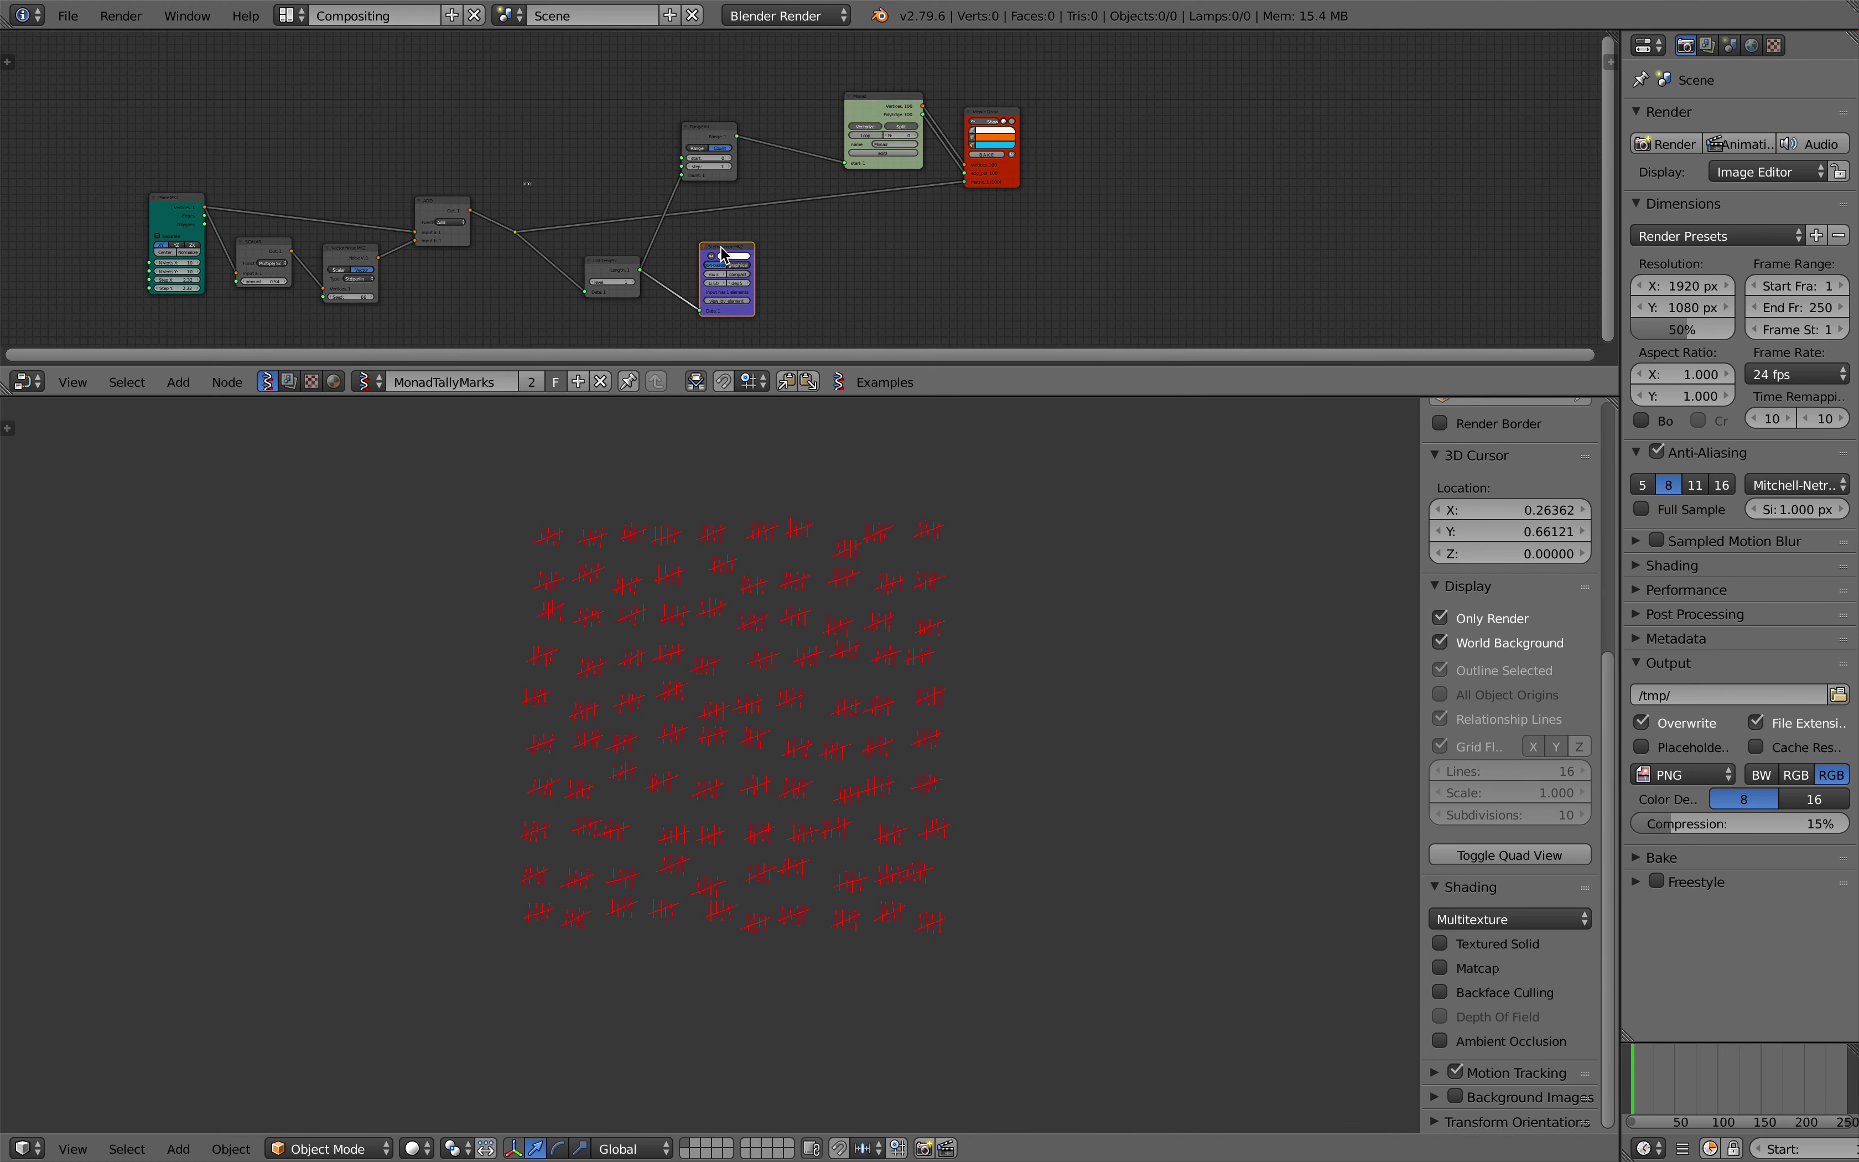
scroll(722, 253, left, 5)
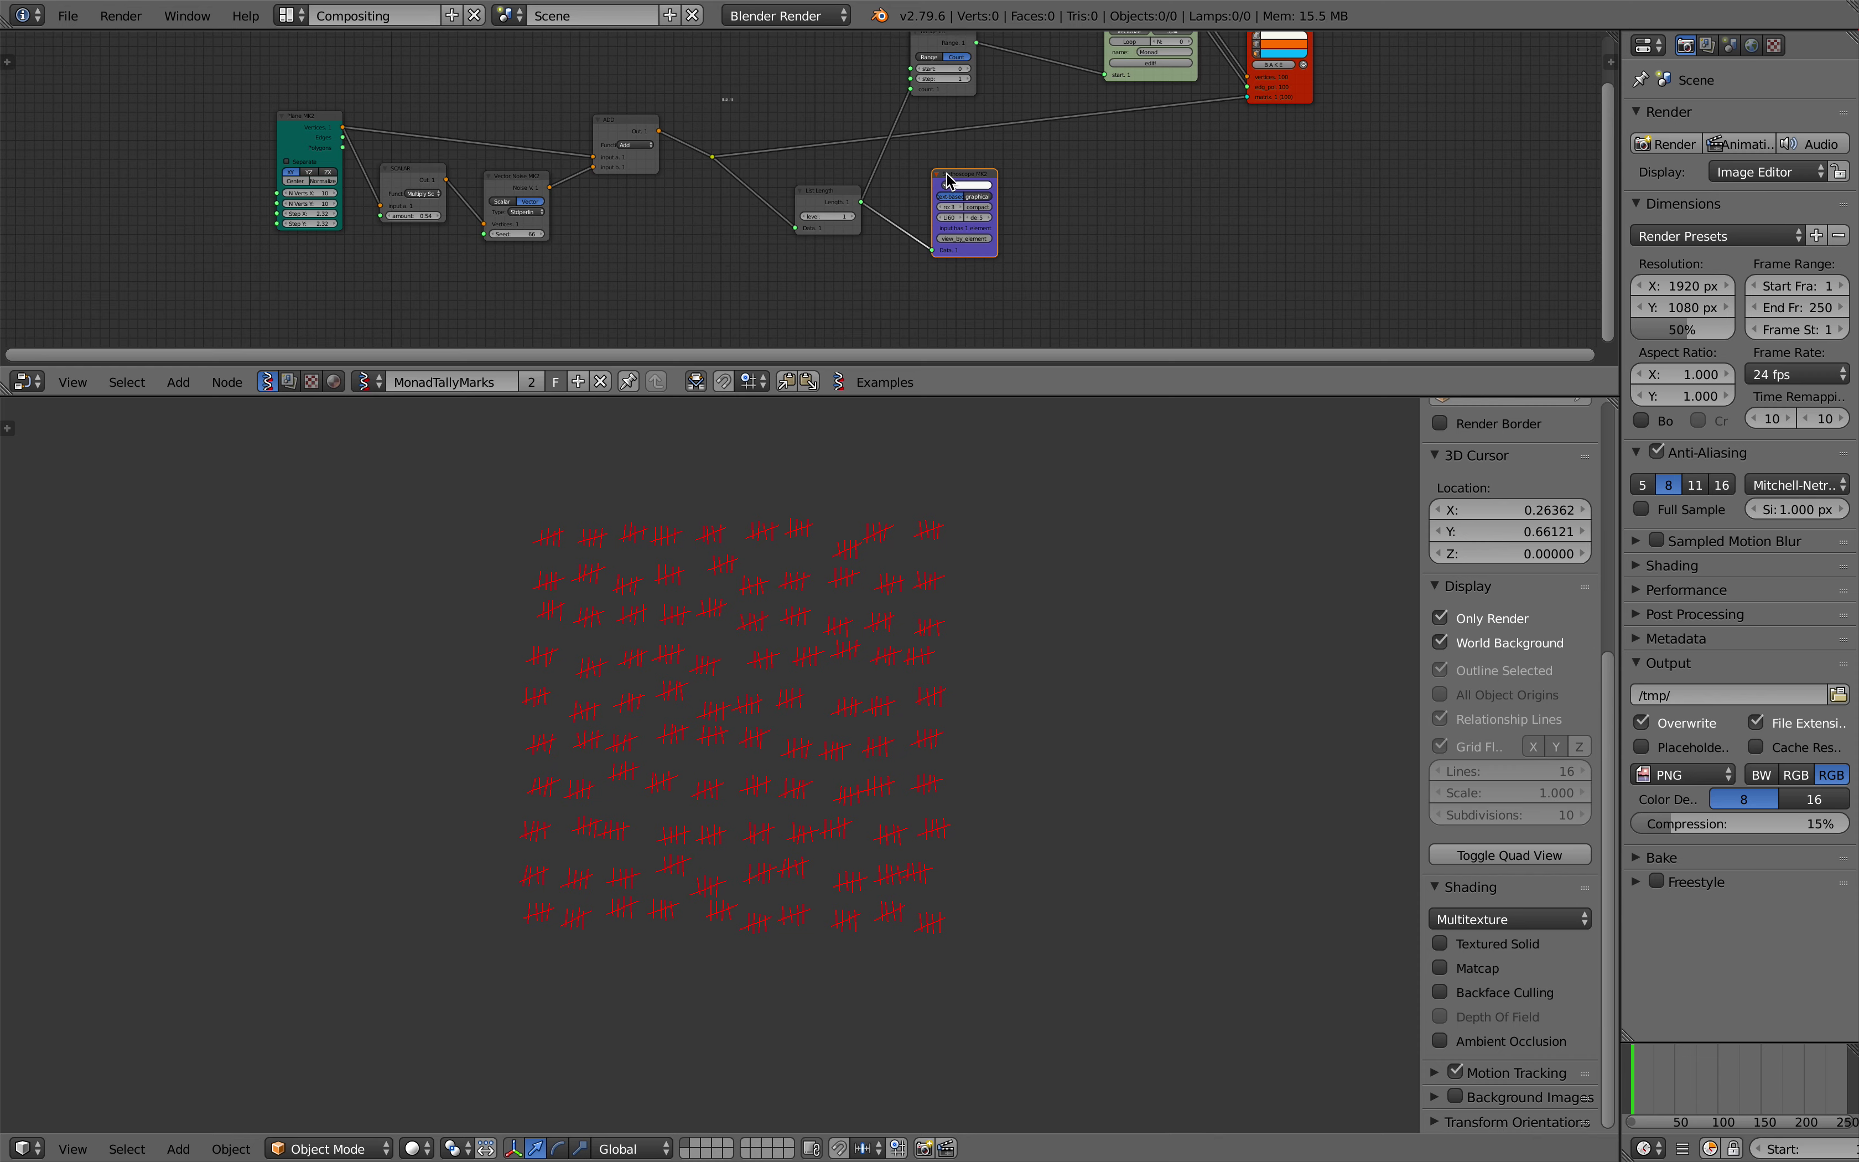
key(x)
drag(830, 195, 791, 77)
Step: Save the tally marks project as a new version of the blend file
click(73, 19)
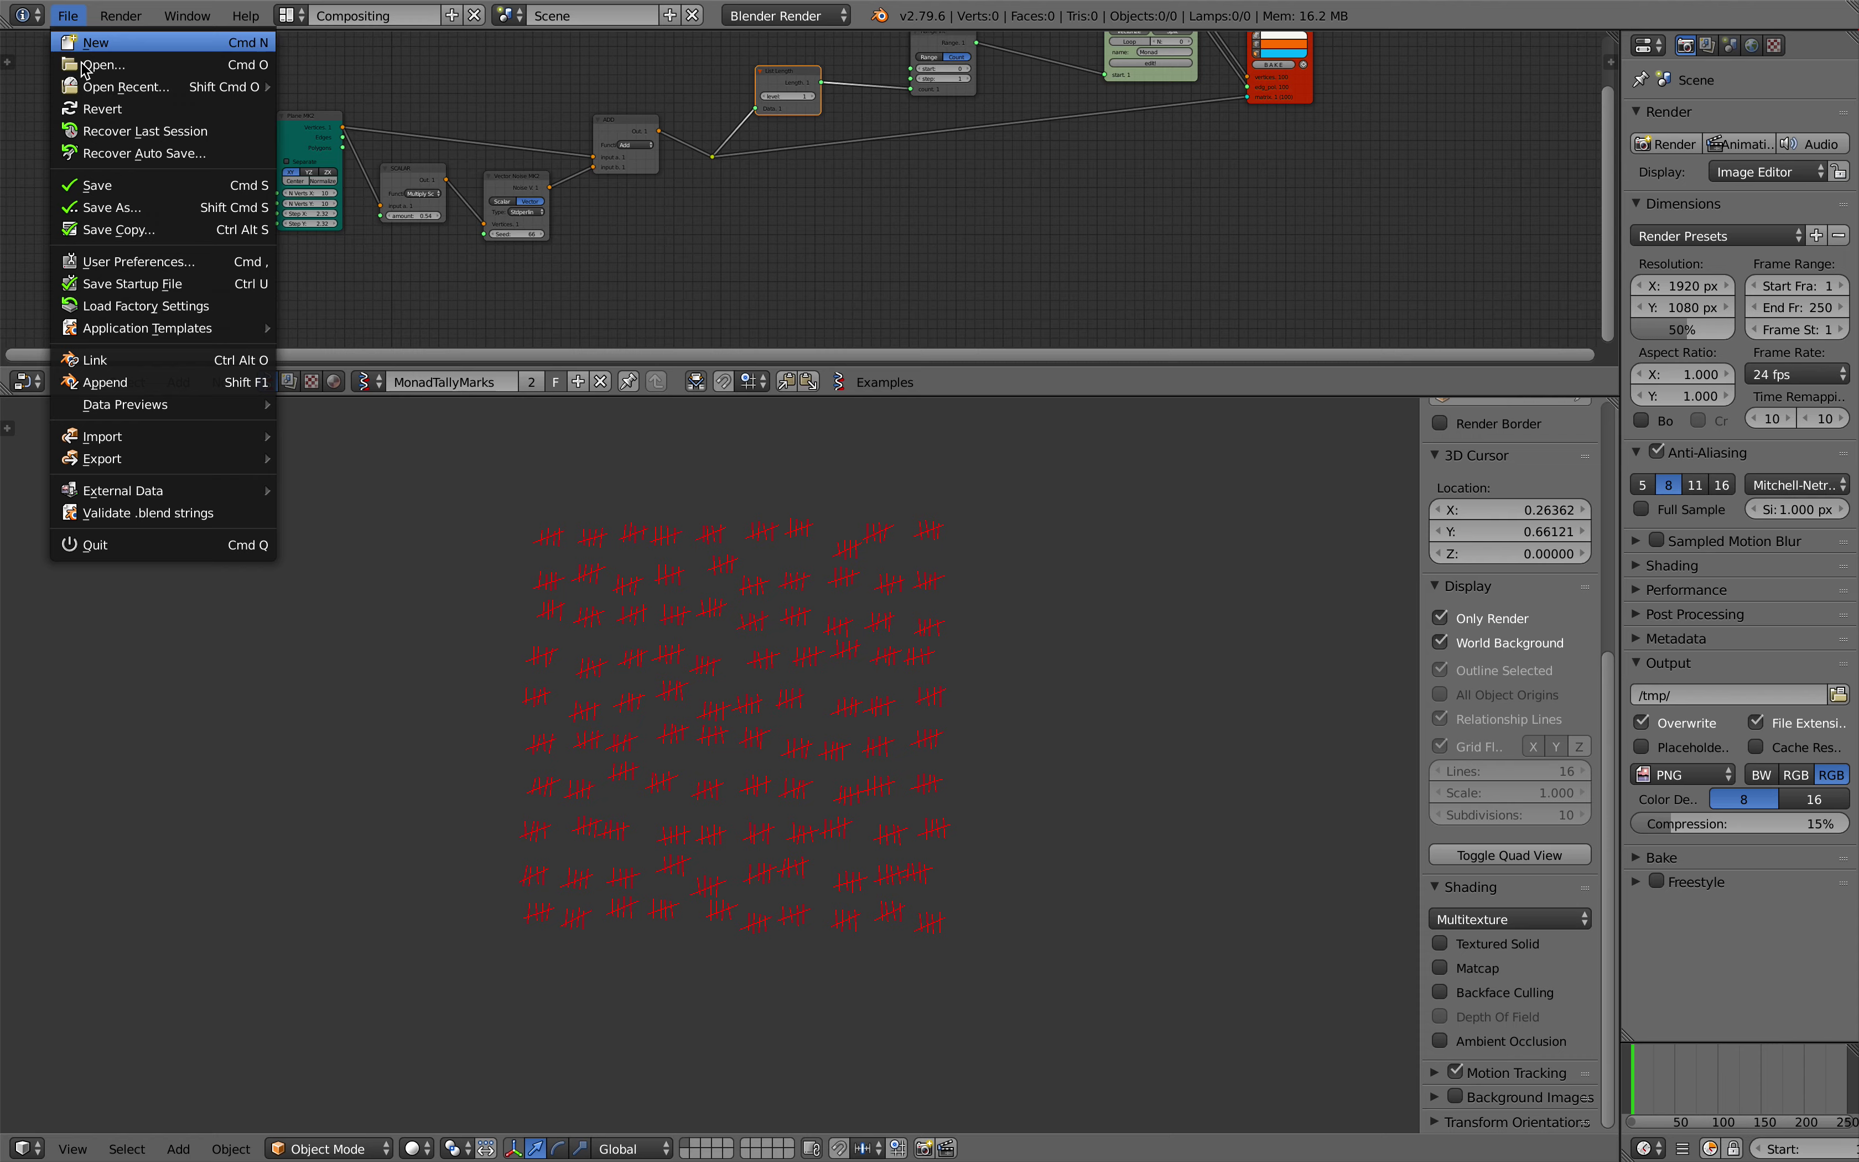
click(115, 207)
click(1710, 100)
click(1786, 74)
Step: Set the Vector Noise node's seed to 318 to vary the scatter of the tally marks
scroll(776, 166, up, 2)
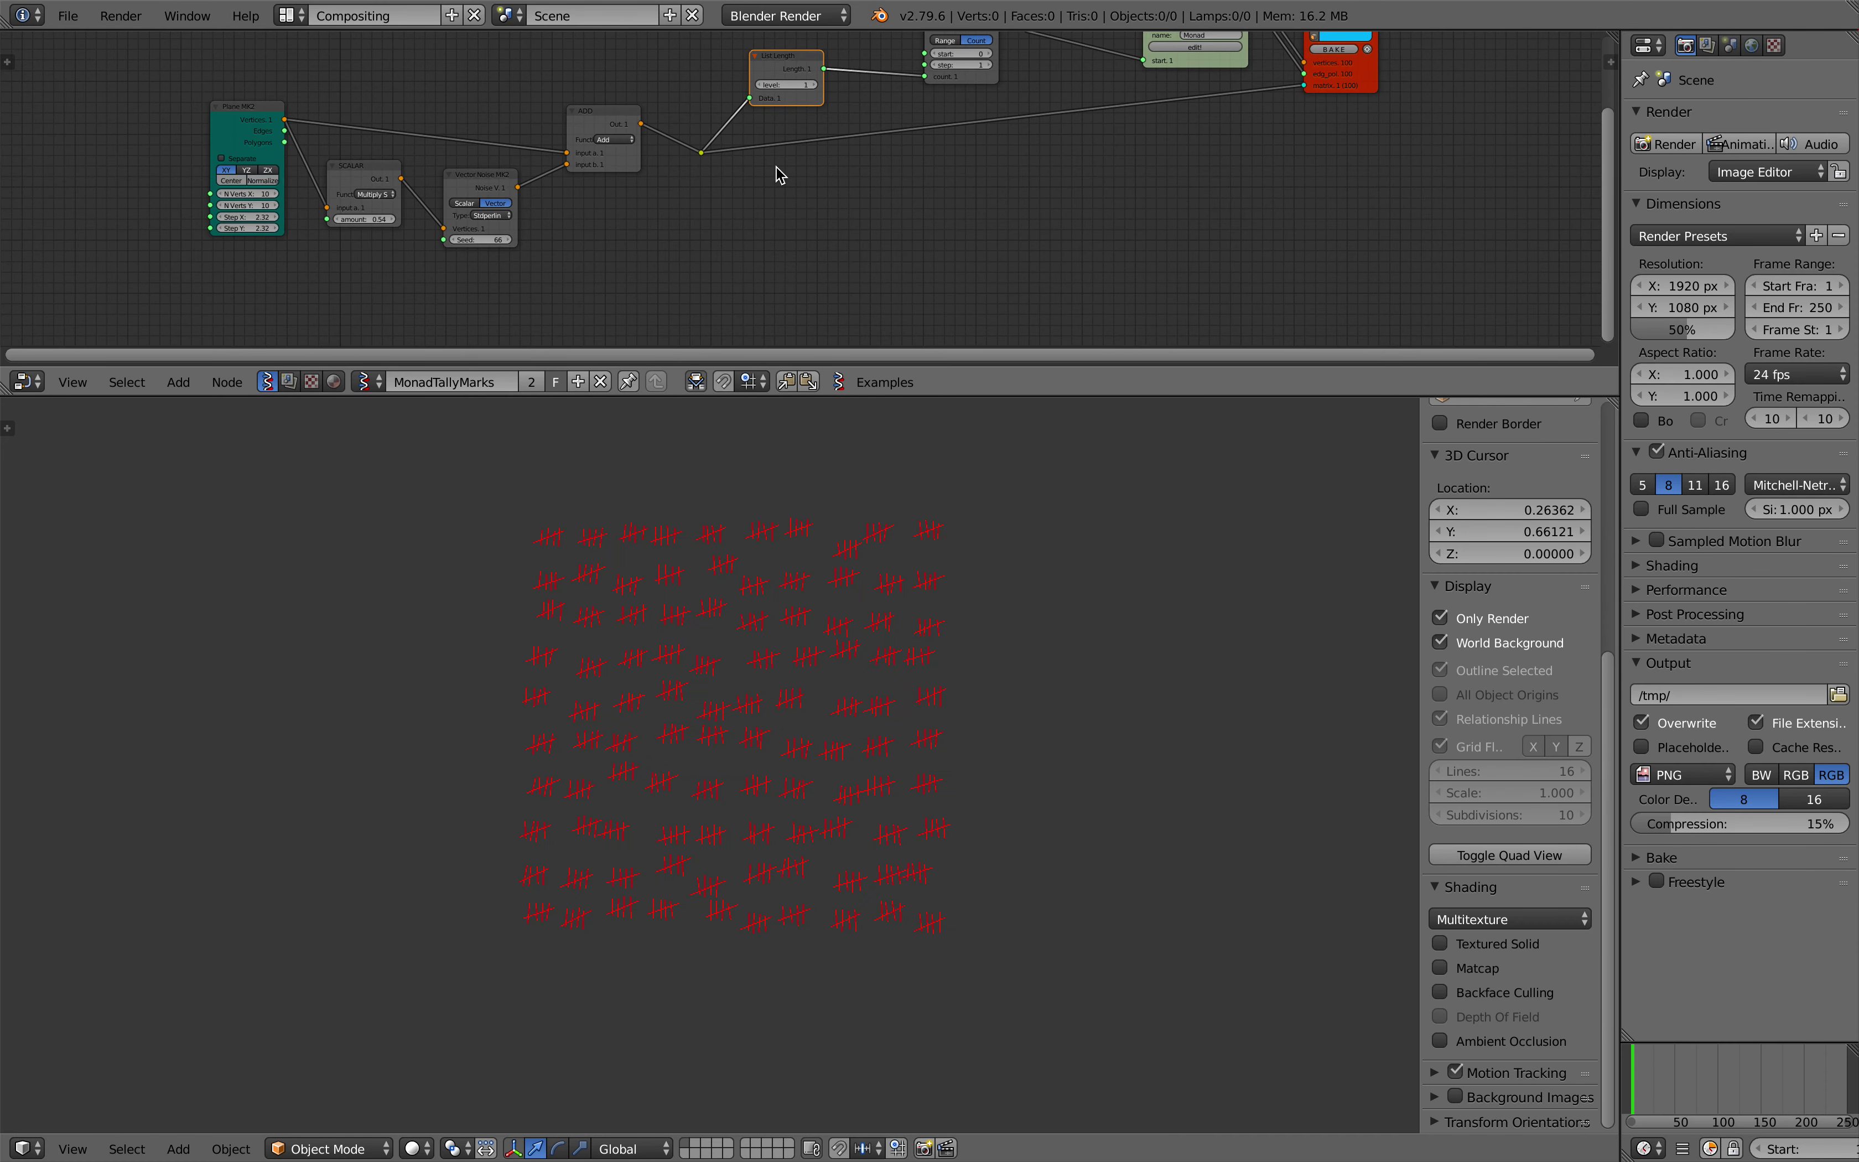
ctrl+scroll(776, 167, up, 4)
scroll(775, 166, up, 1)
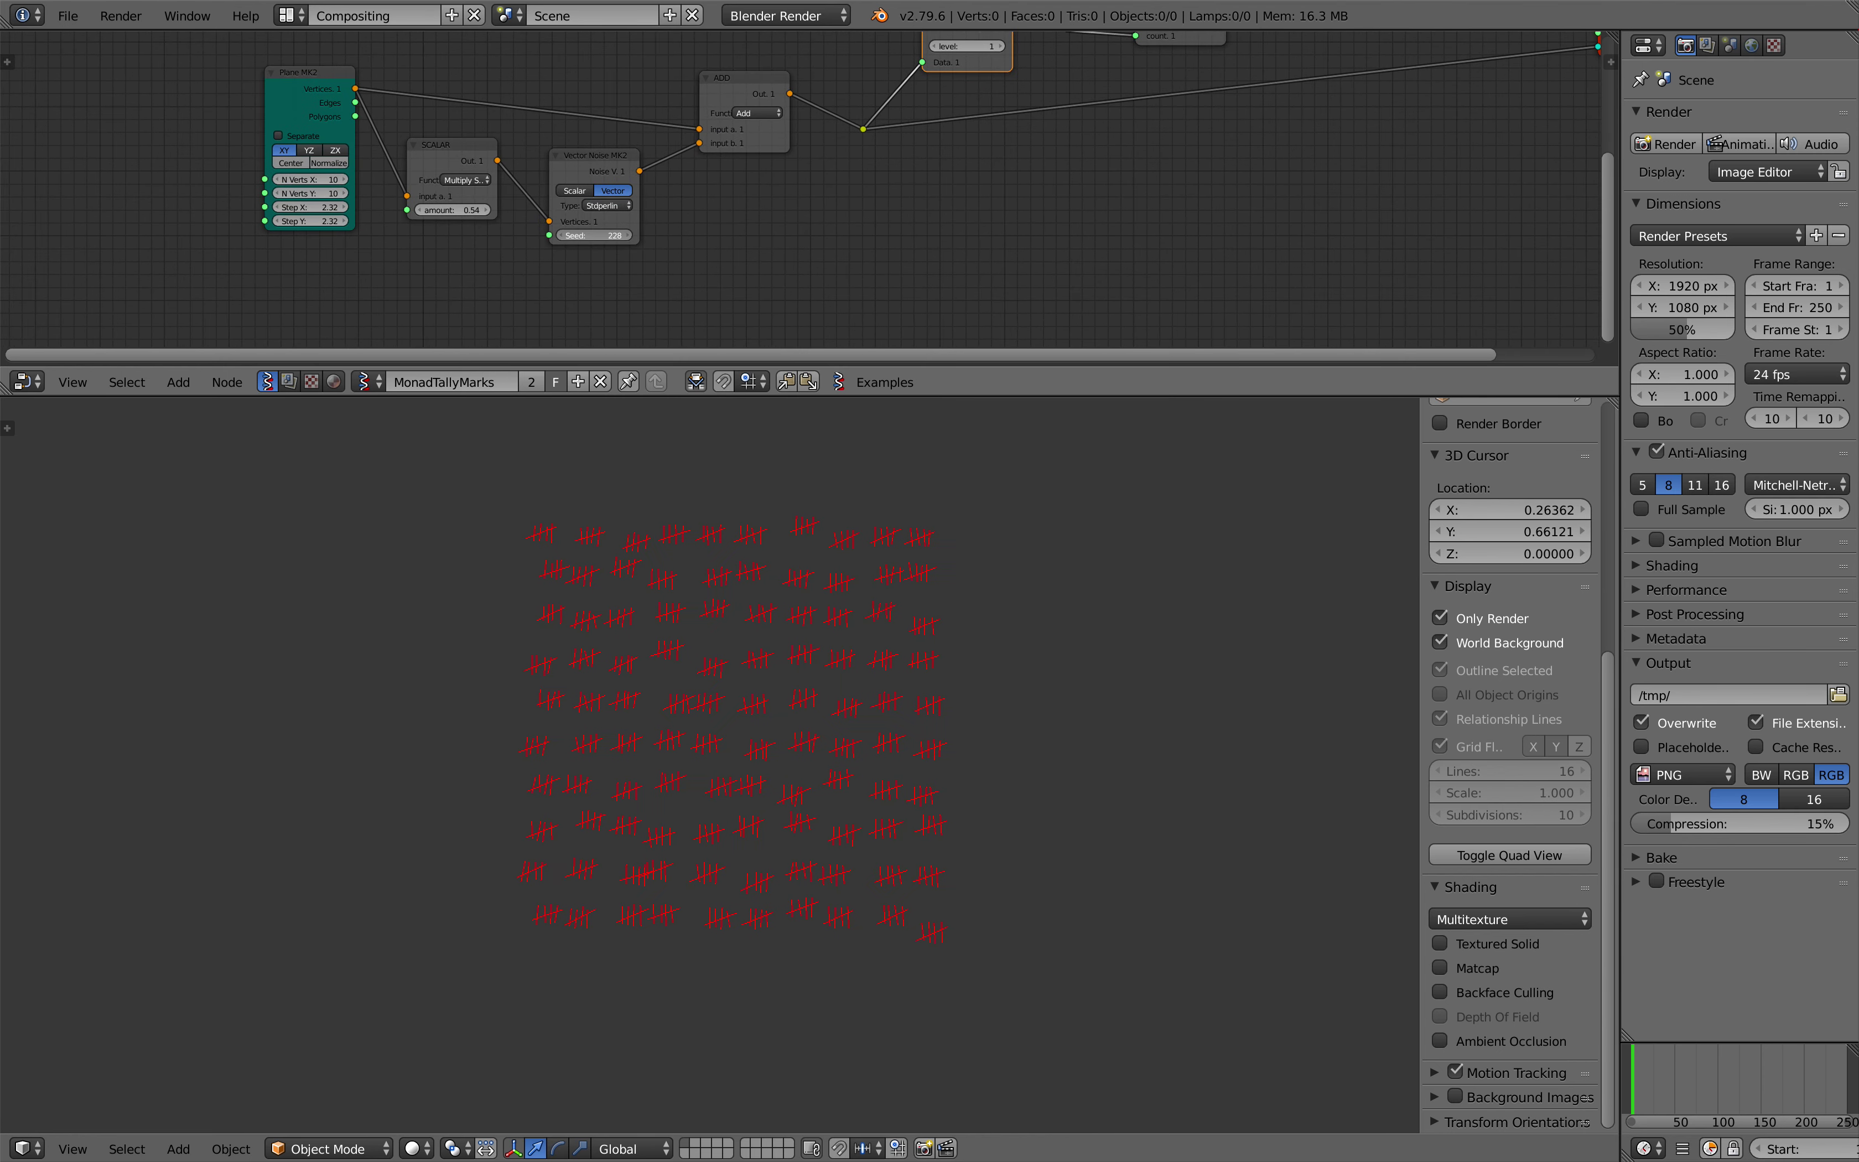
drag(595, 236, 627, 235)
click(325, 85)
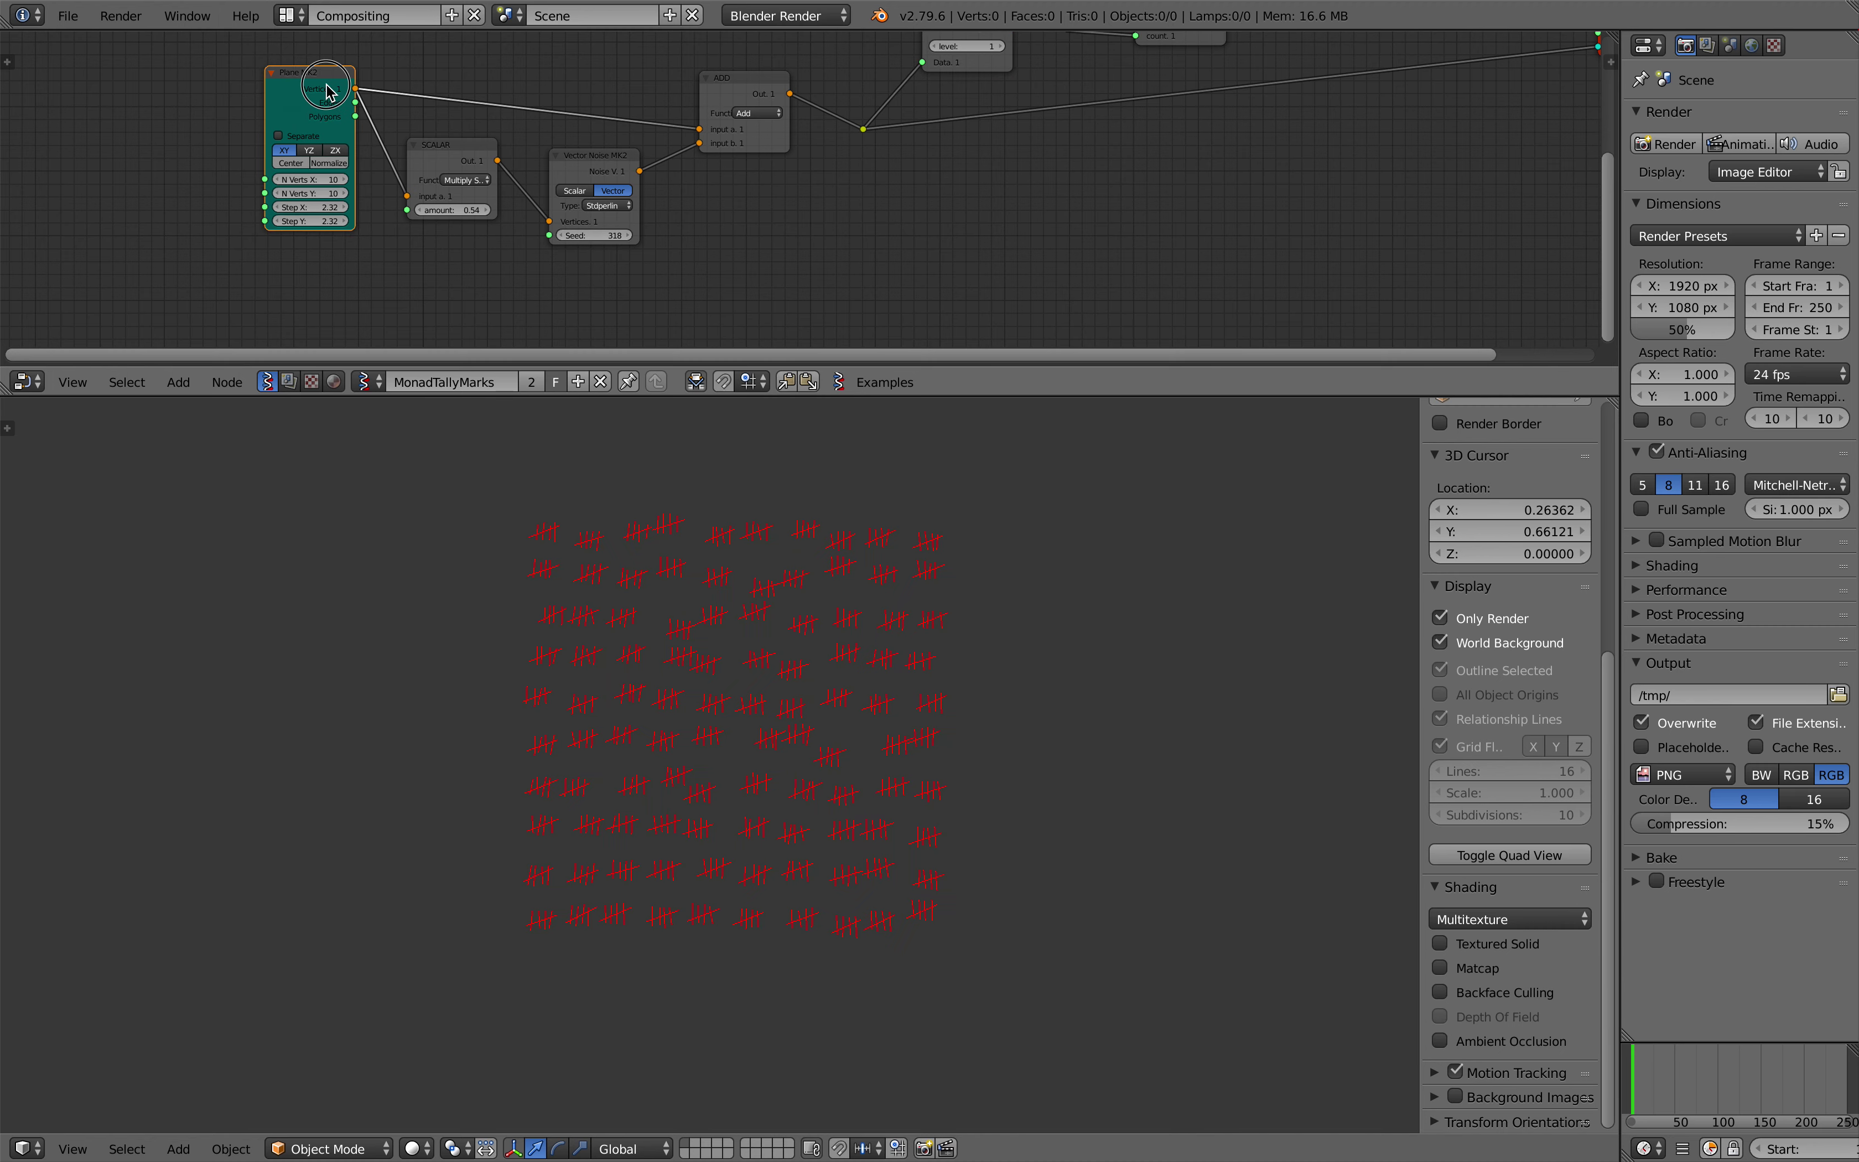
Step: Move the Monad node closer to the Range Int node, leaving a gap before Viewer Draw
scroll(323, 85, right, 3)
scroll(436, 204, right, 3)
scroll(728, 189, up, 3)
scroll(728, 189, right, 1)
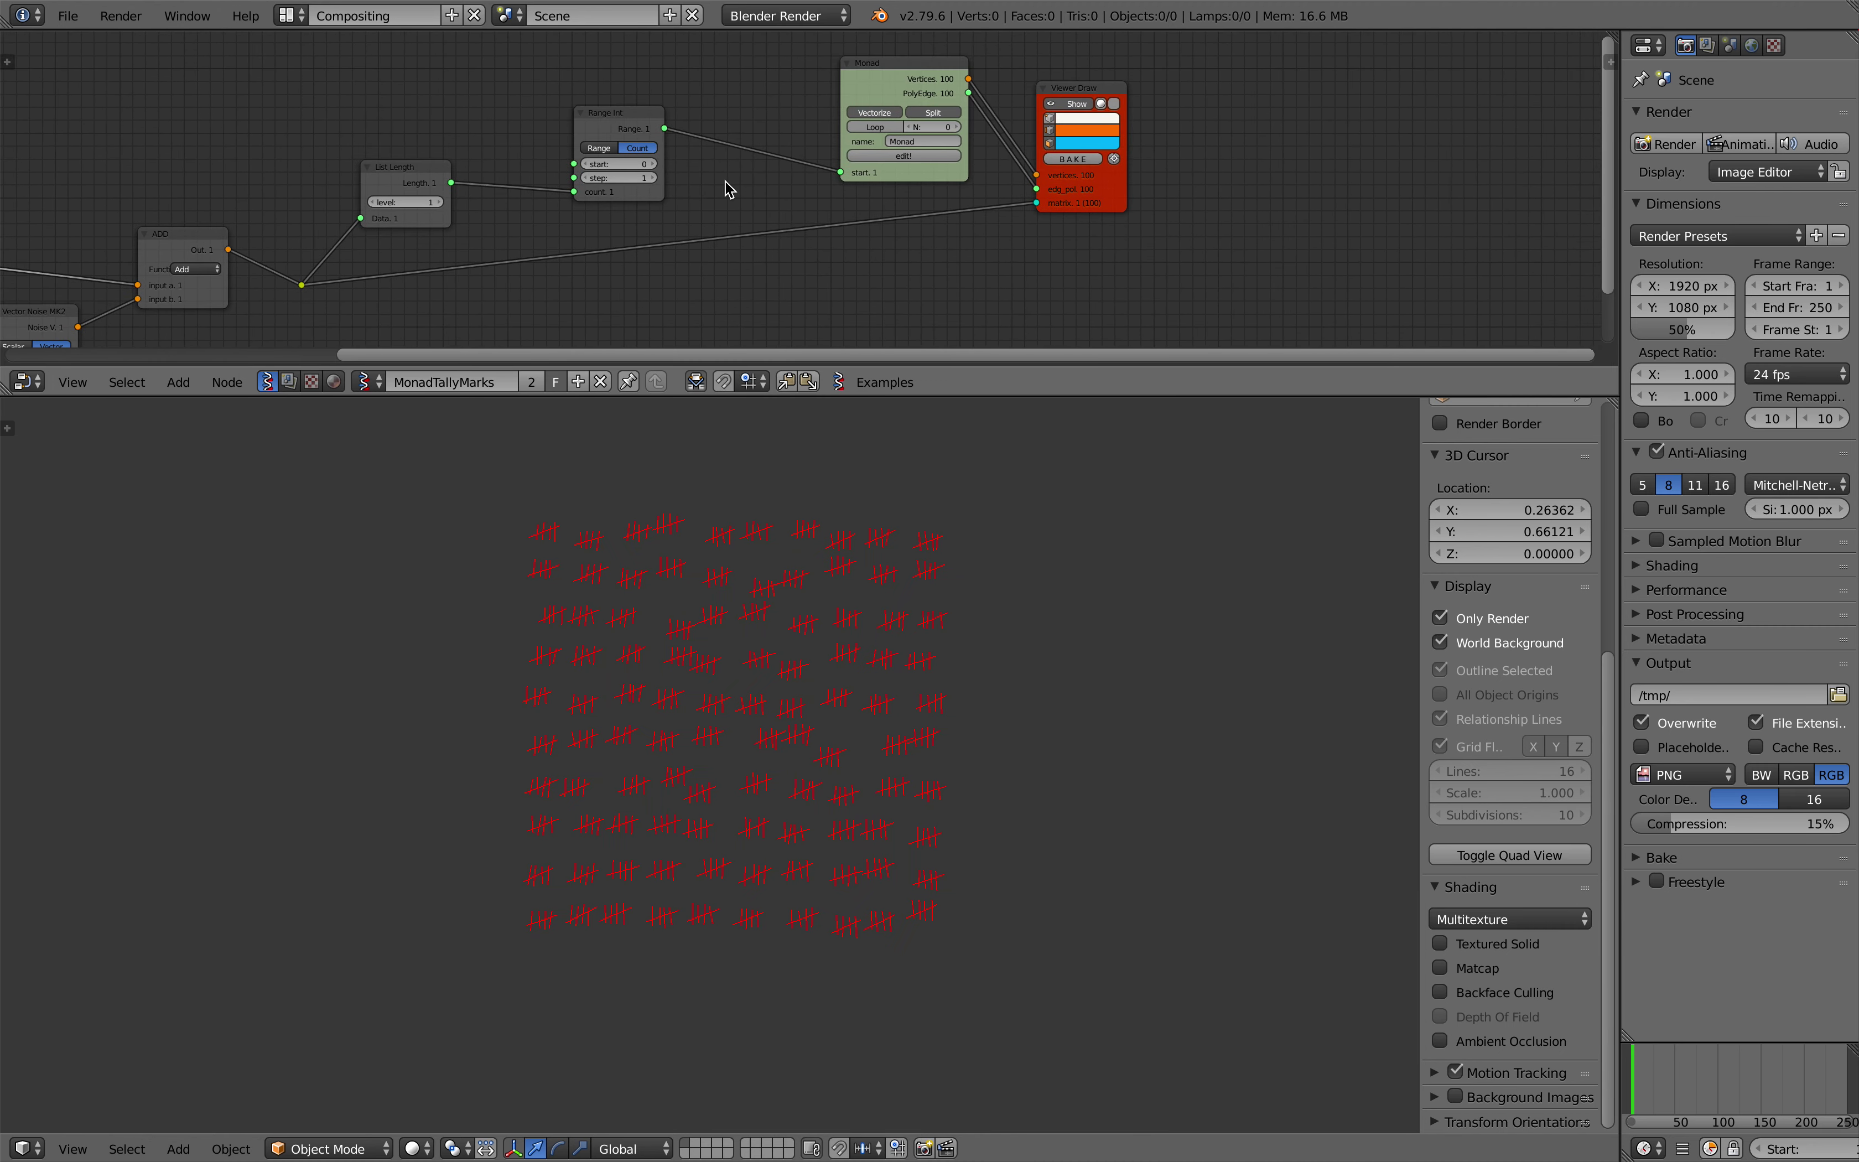
scroll(728, 190, up, 1)
drag(925, 177, 846, 176)
scroll(862, 174, up, 1)
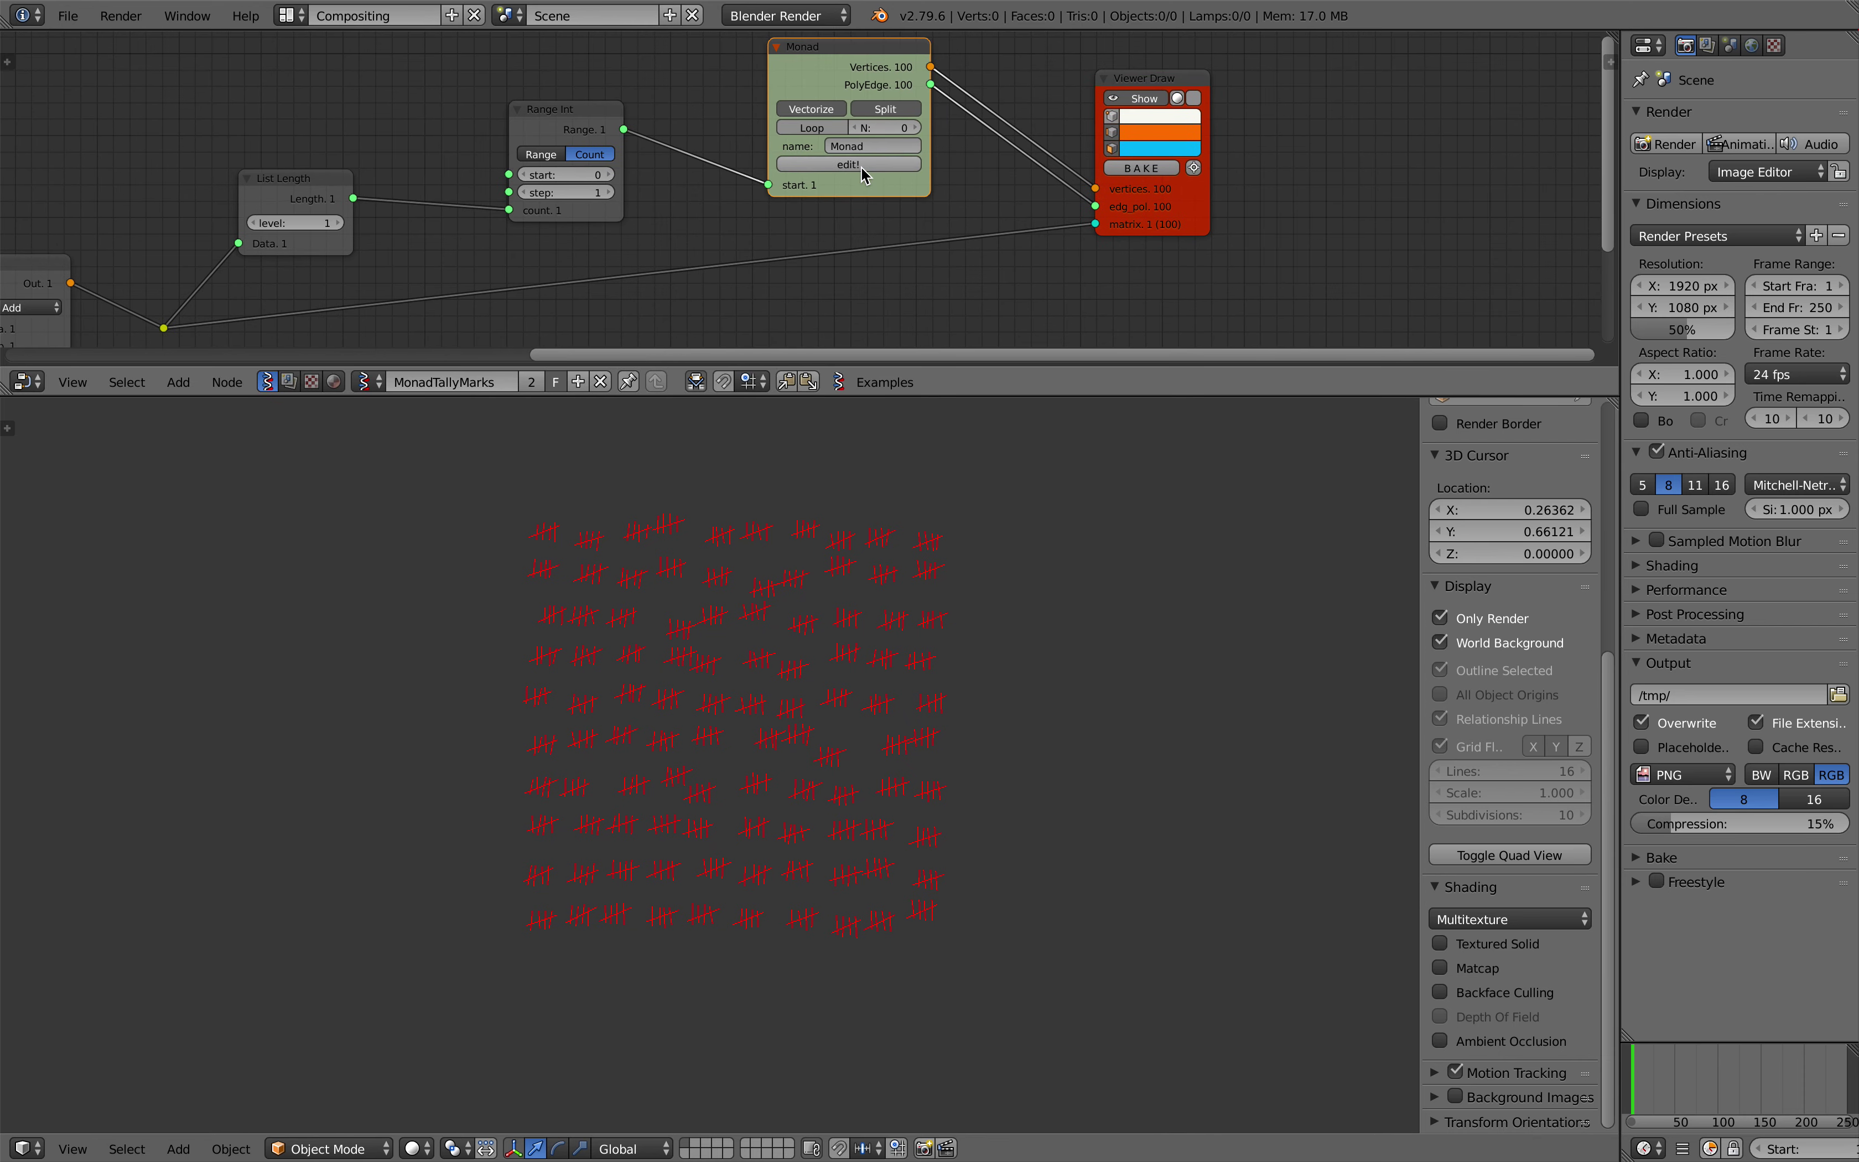
scroll(862, 167, up, 1)
drag(858, 44, 805, 94)
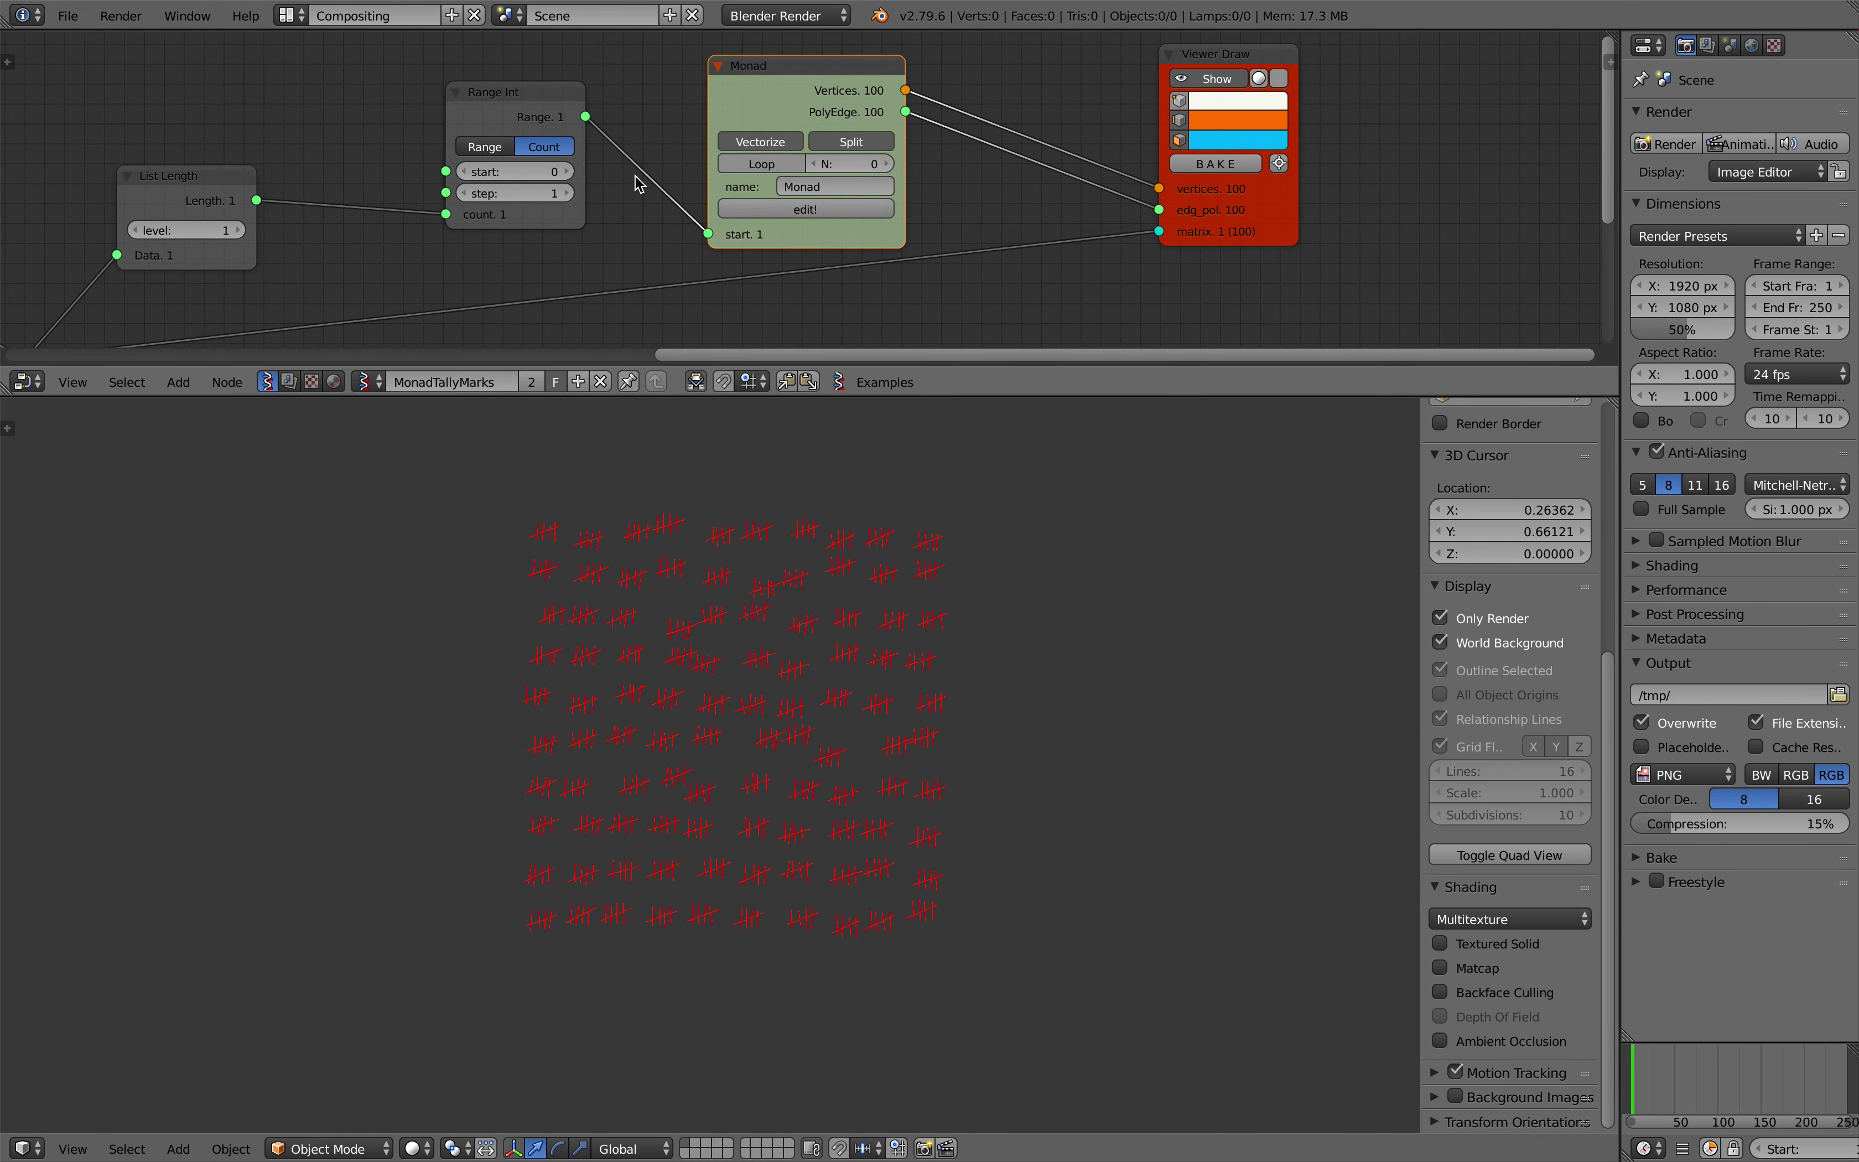
Step: Set the step of the Range Int node feeding the Monad to 9
click(550, 192)
text(3)
key(Return)
click(568, 191)
click(568, 192)
click(568, 192)
click(568, 192)
click(568, 192)
click(568, 192)
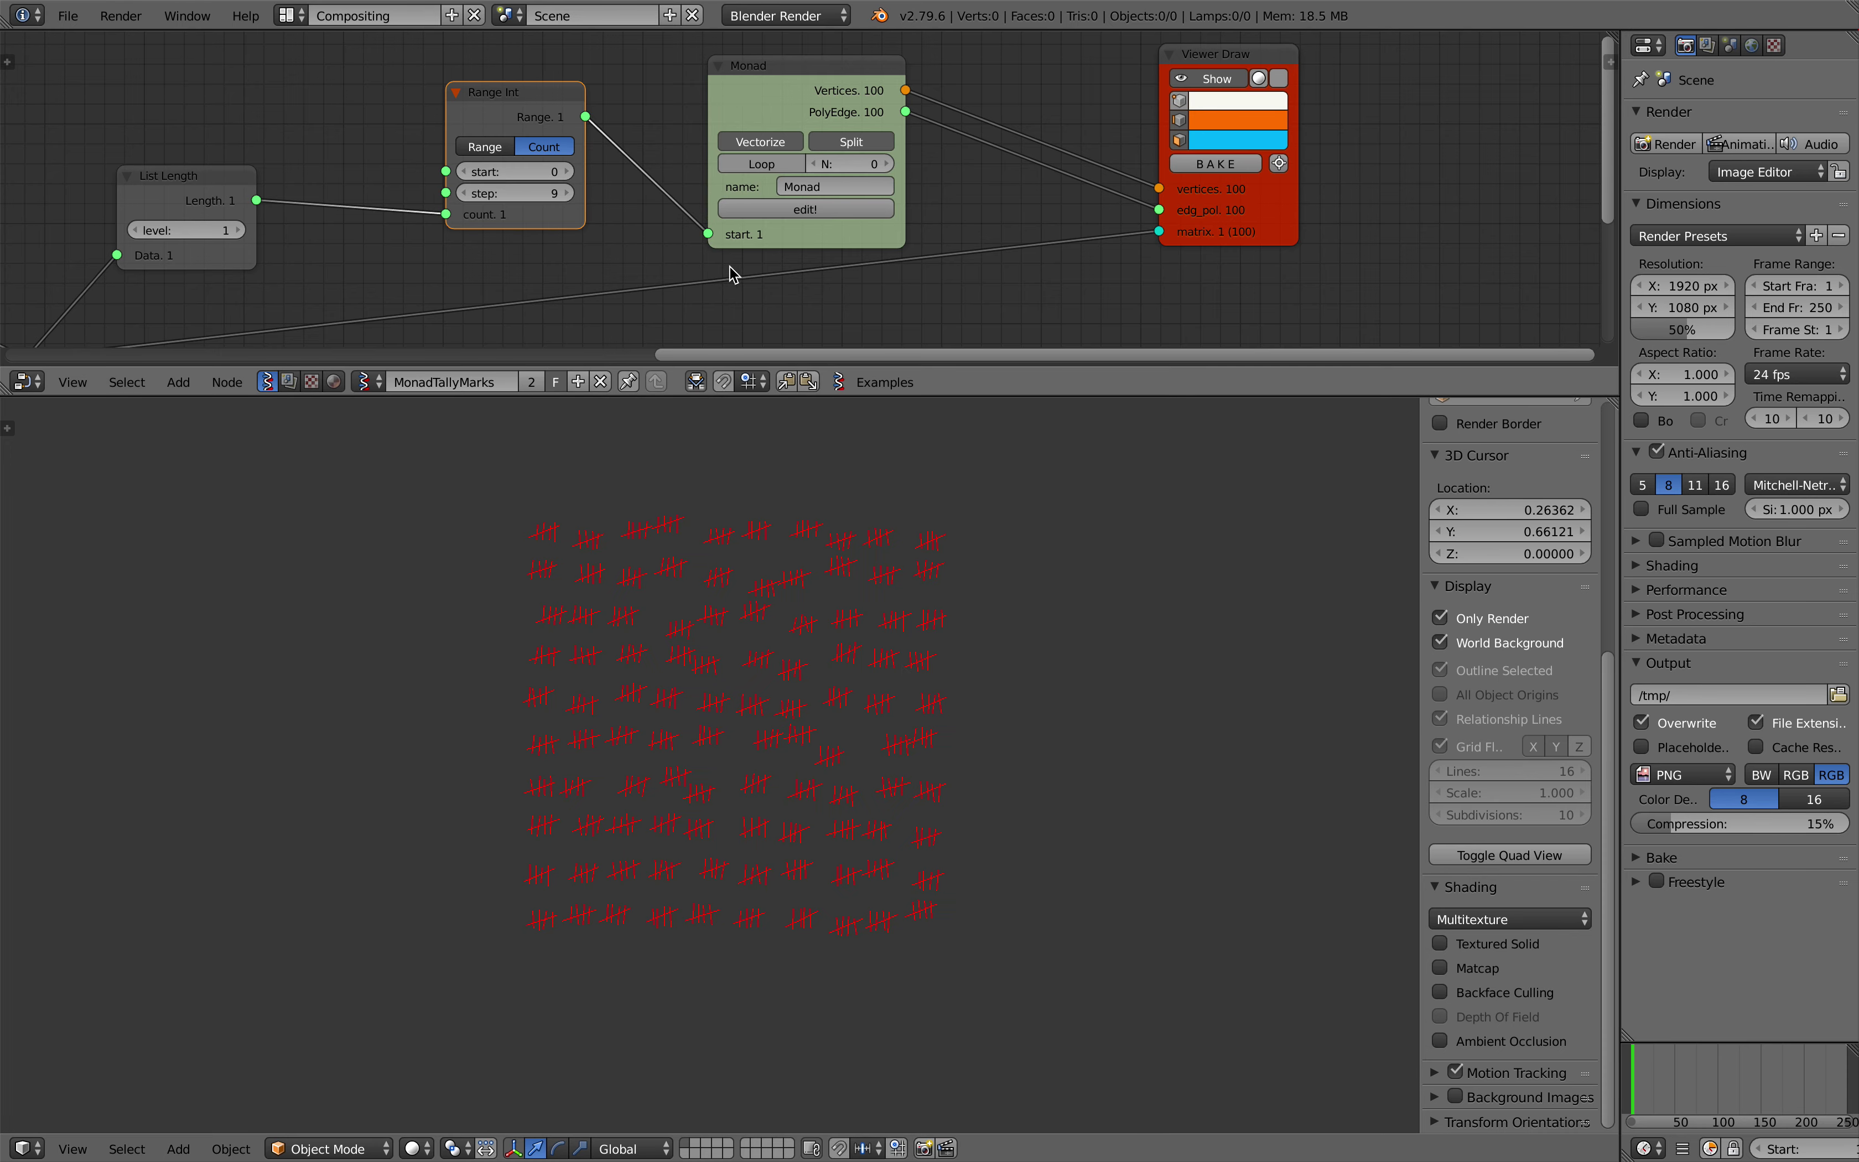
Step: Enlarge the Plane node's grid to 20 by 50 vertices
scroll(642, 248, down, 4)
scroll(643, 249, up, 1)
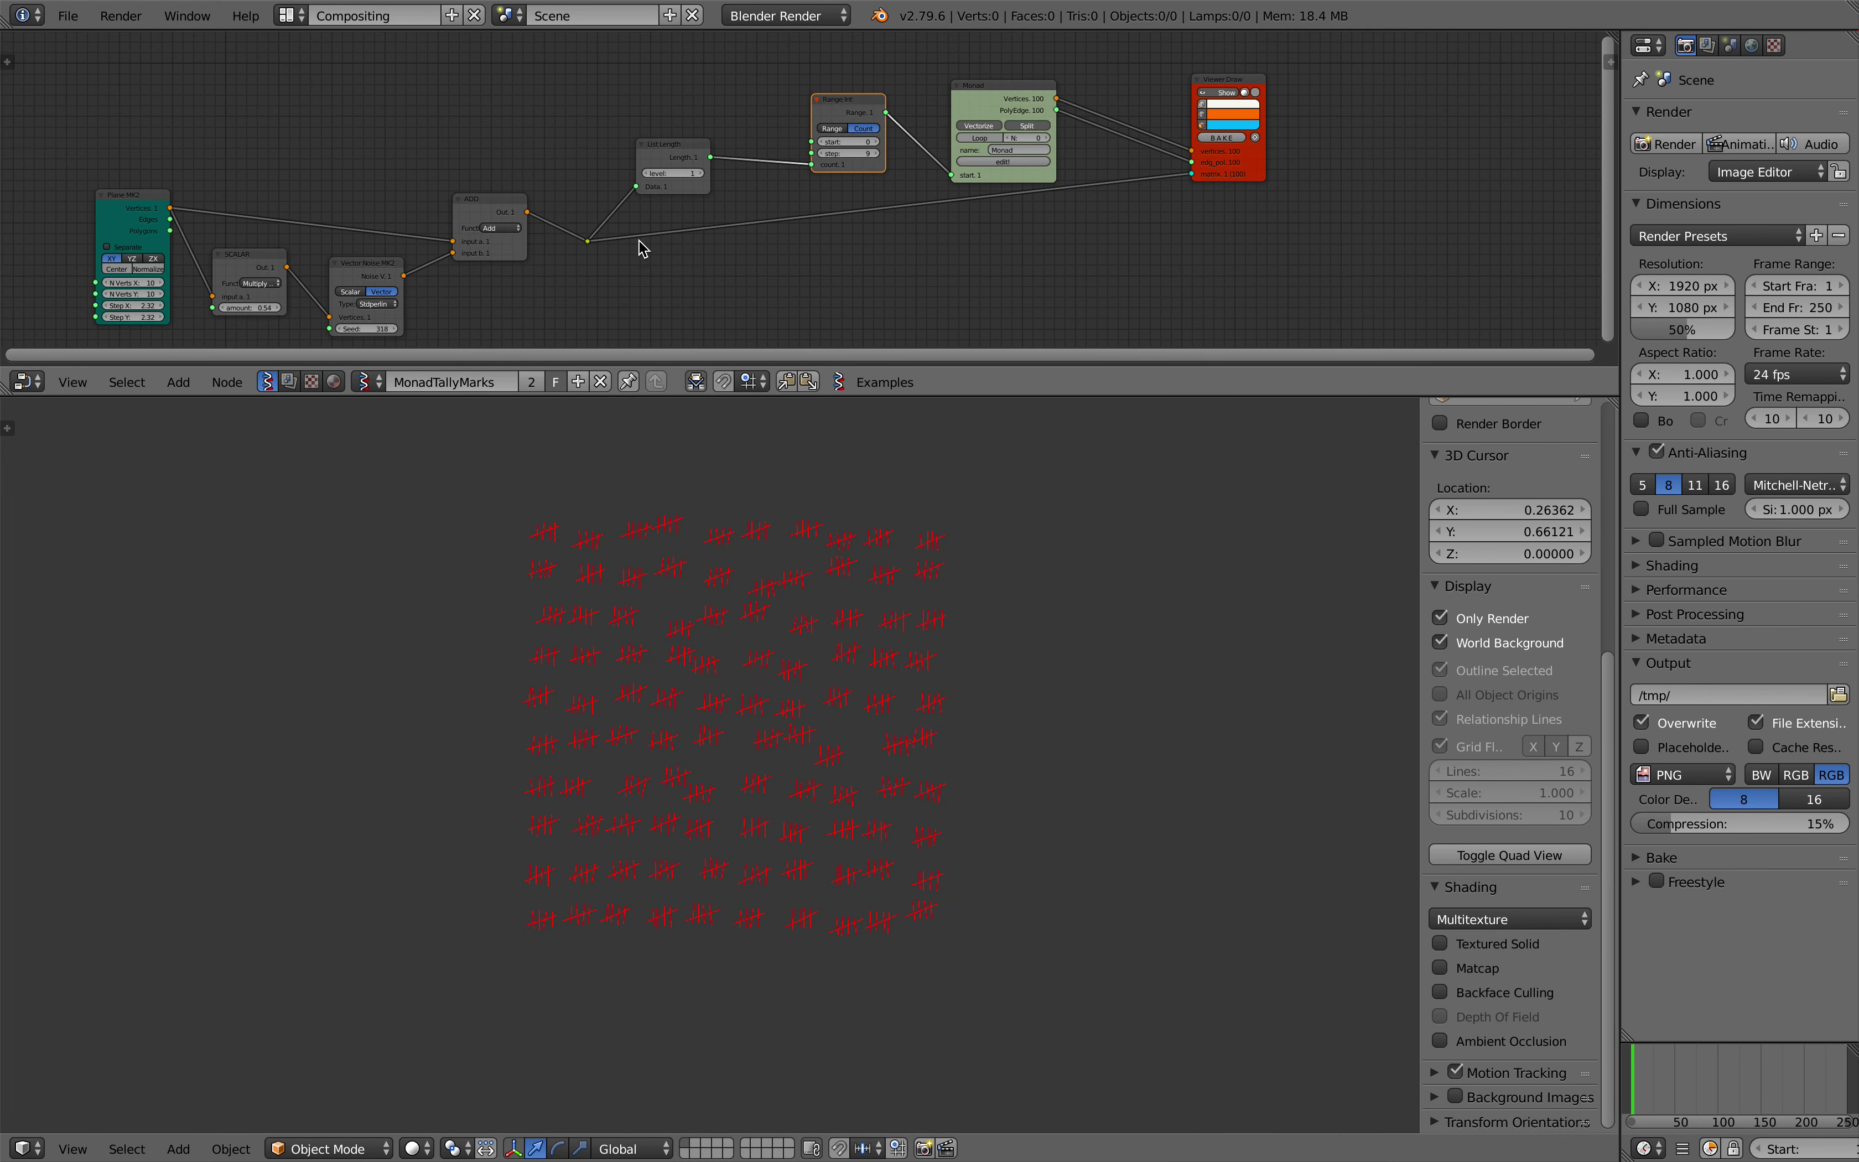
click(148, 279)
text(20)
key(Return)
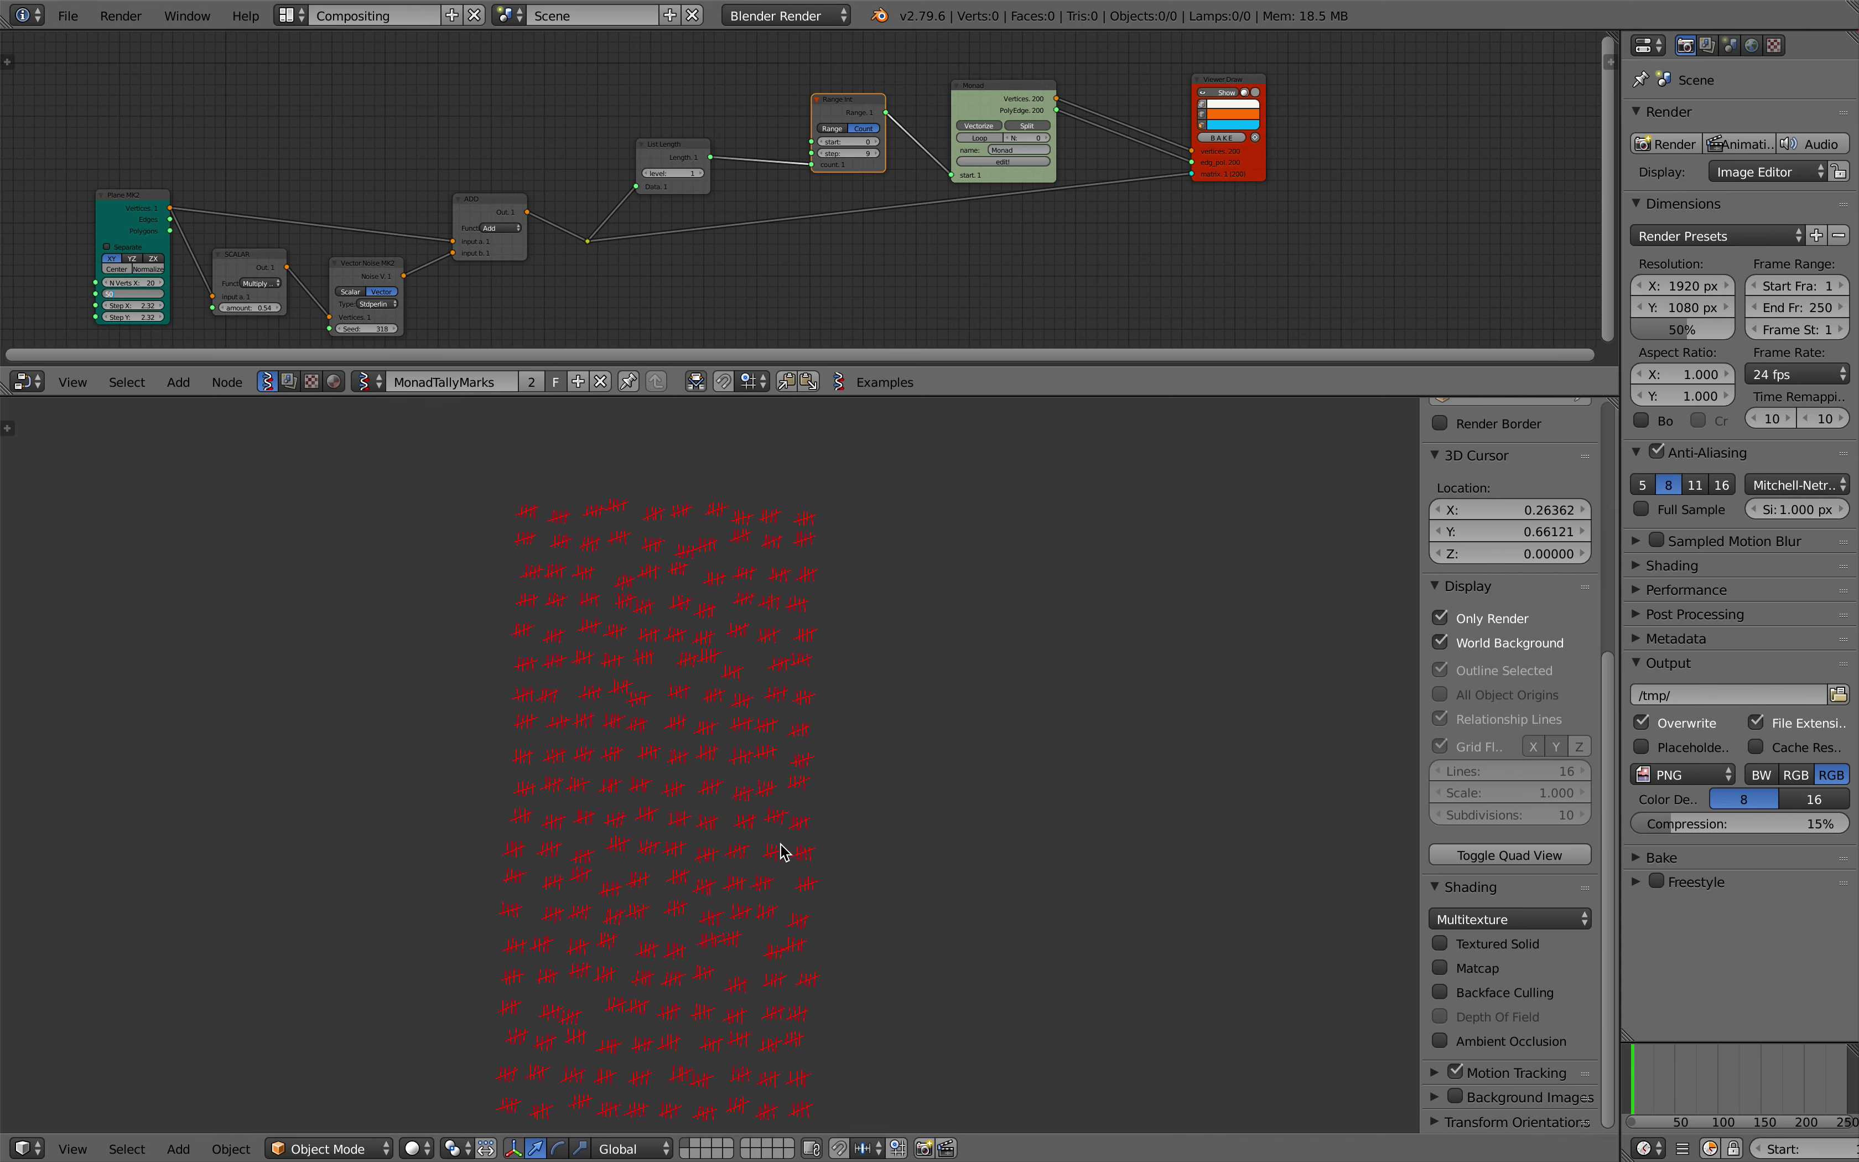
key(Return)
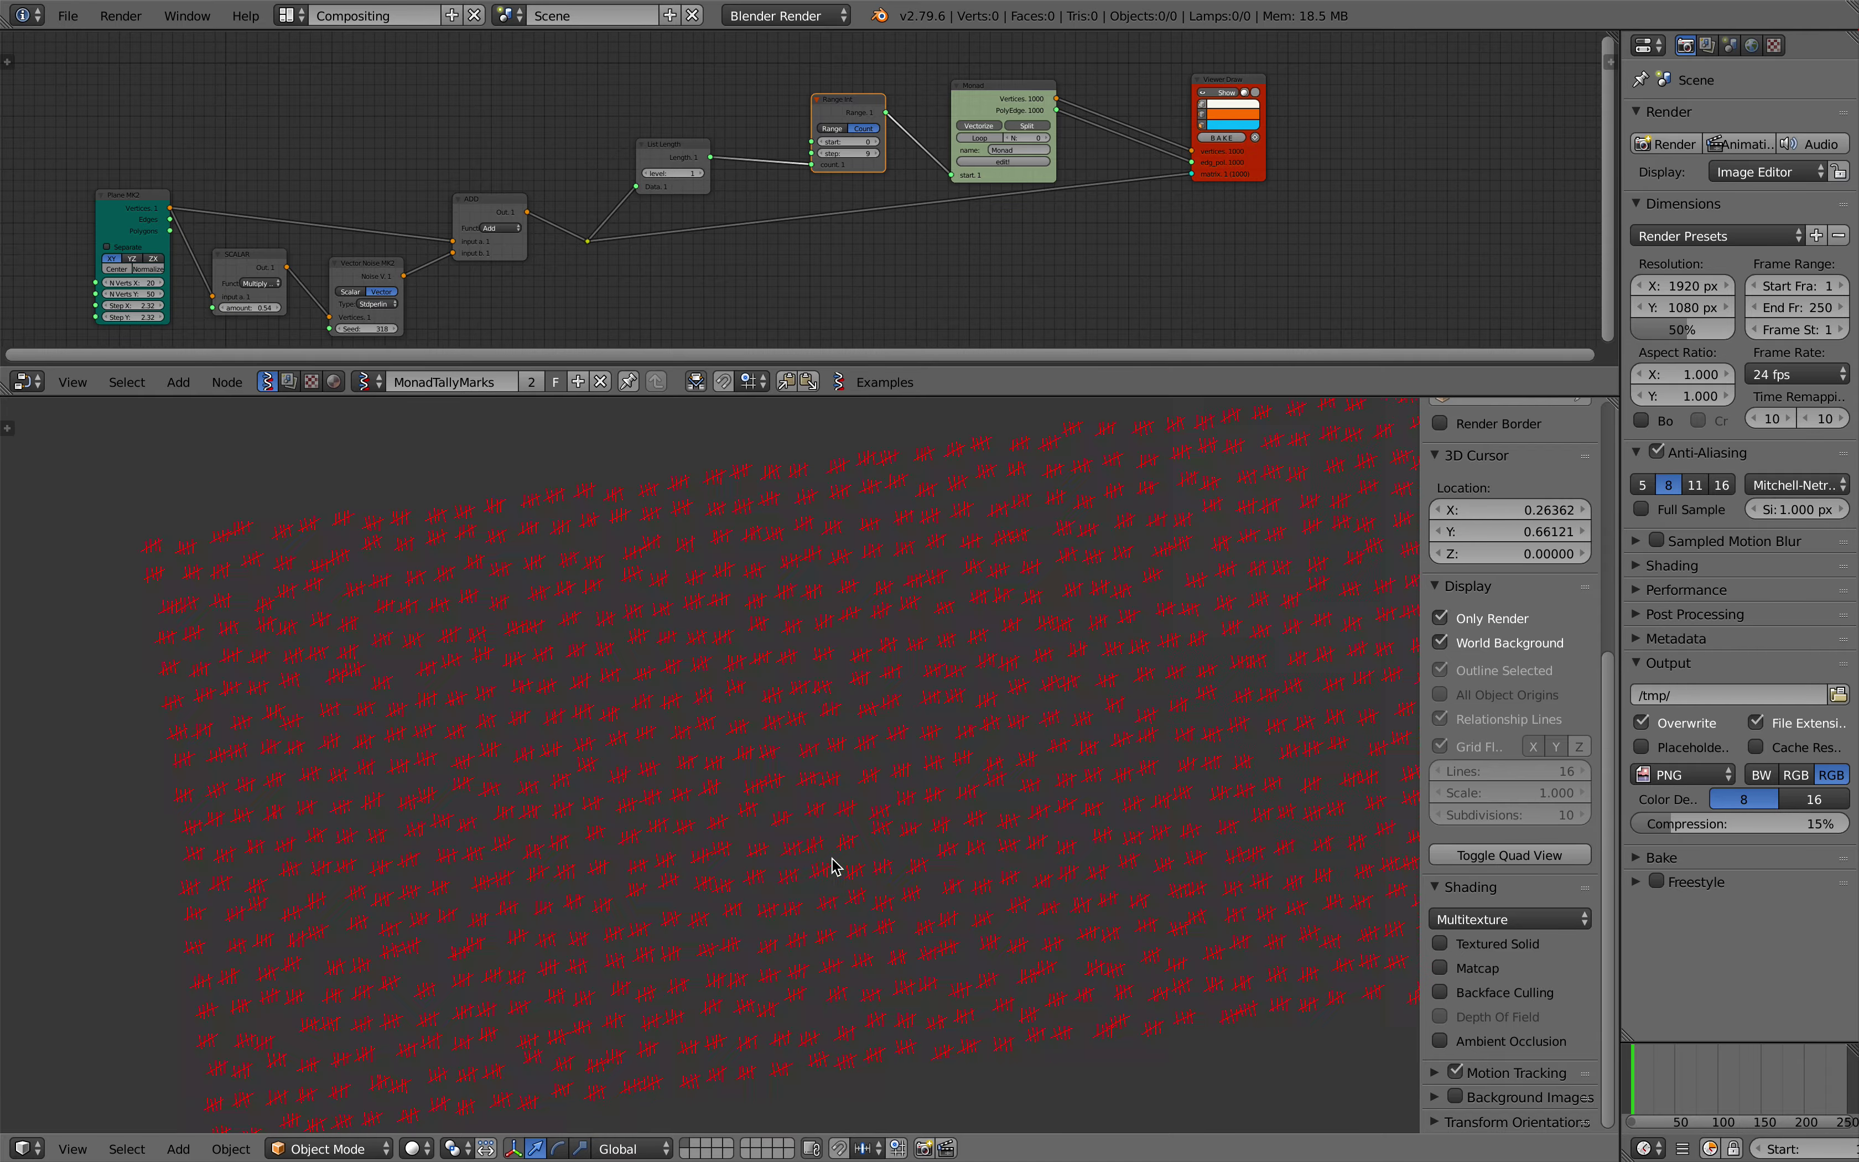
Step: Save the blend file over its existing version
key(ctrl+s)
click(833, 867)
scroll(833, 867, up, 1)
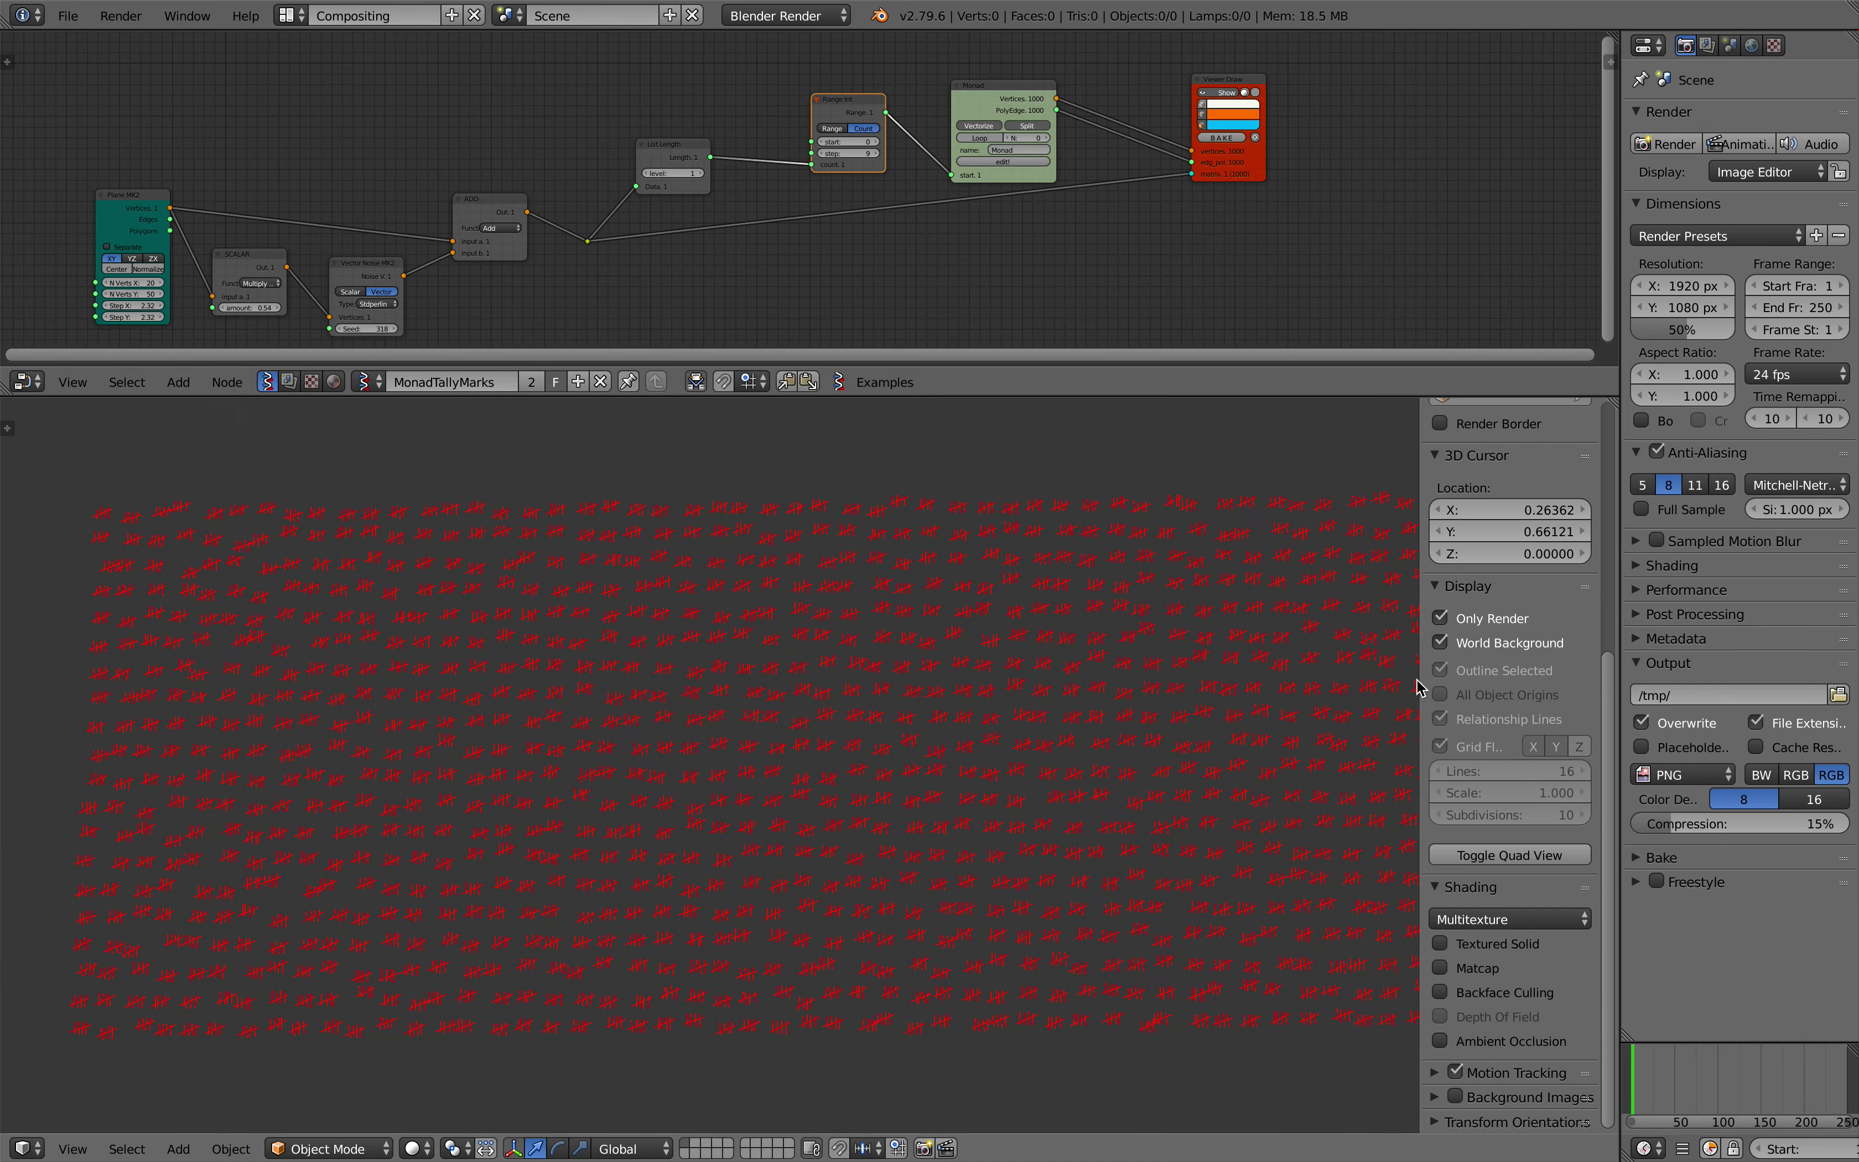
Step: Hide the 3D view's properties sidebar so the tally marks fill the whole viewport
drag(1422, 676, 1534, 668)
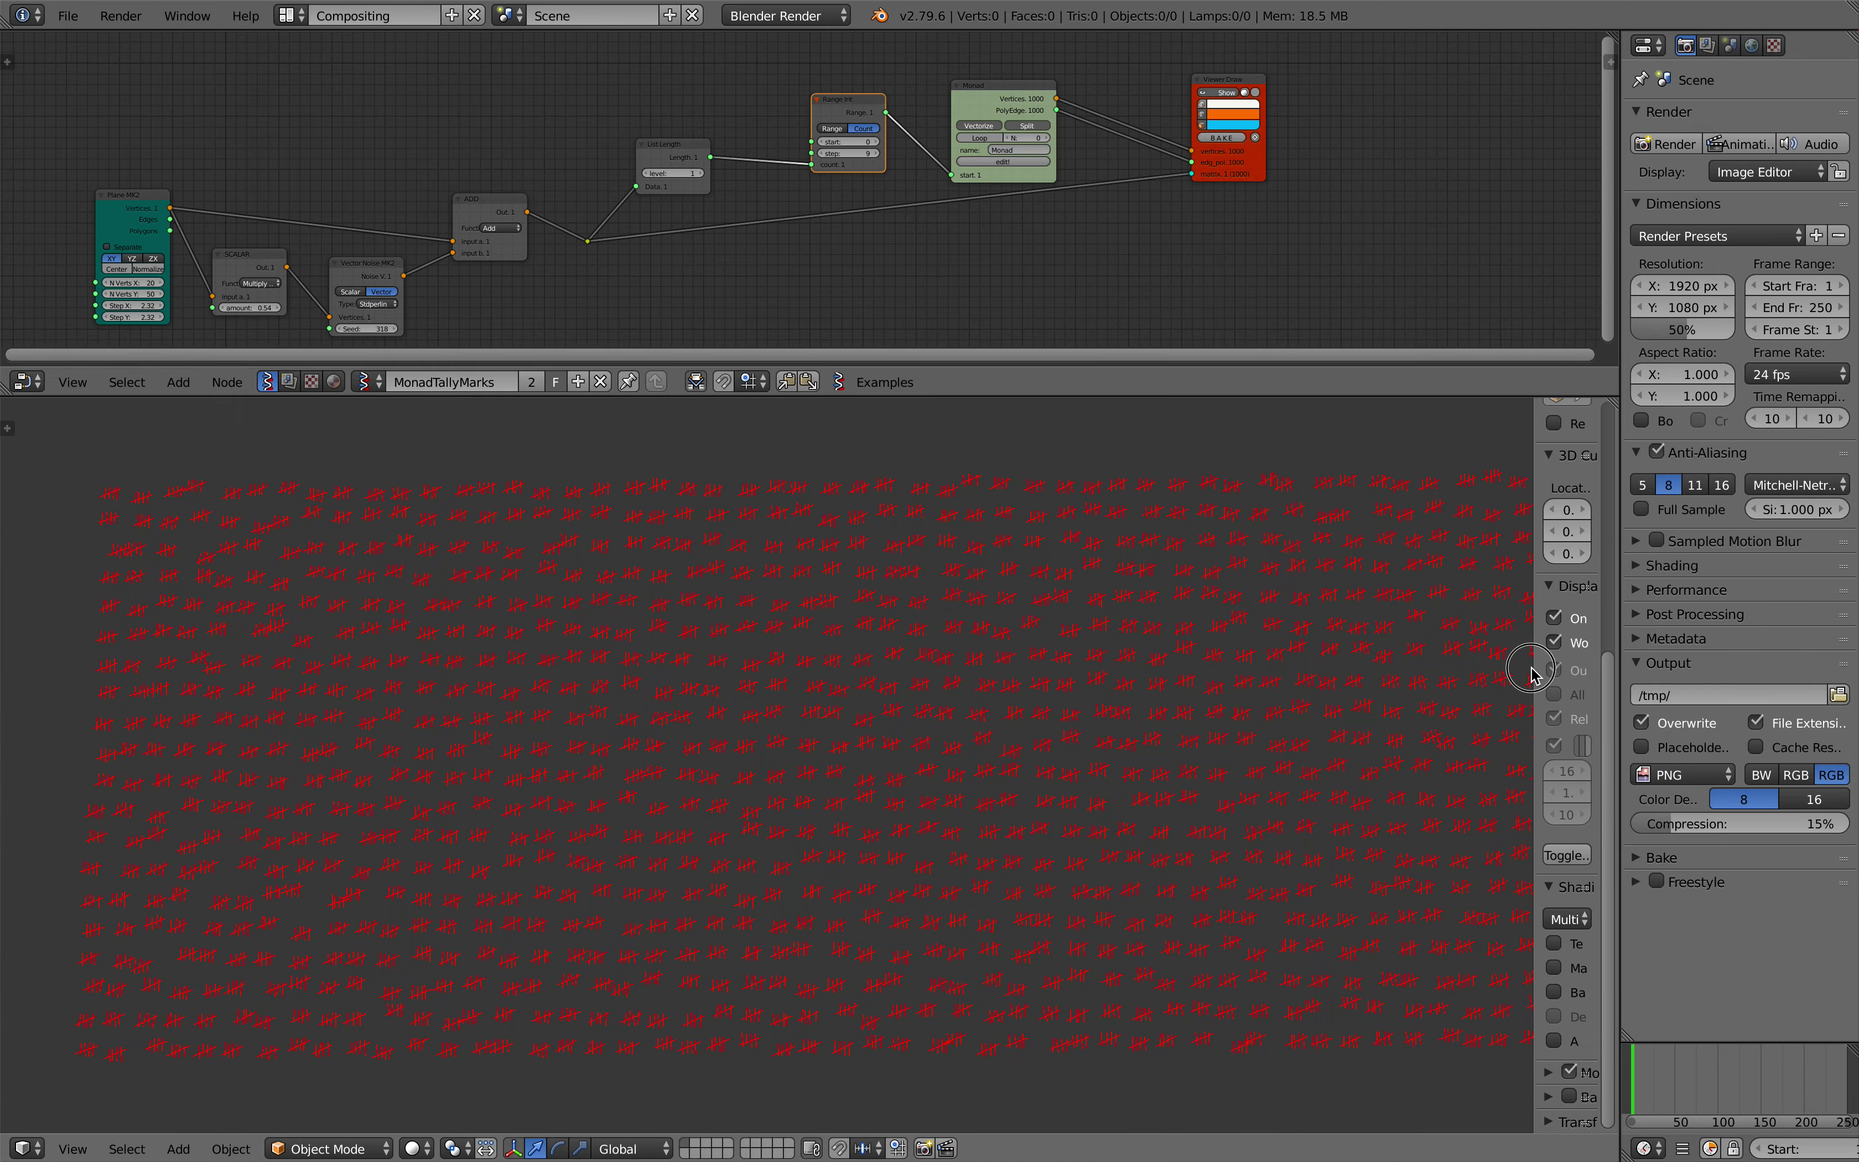
key(n)
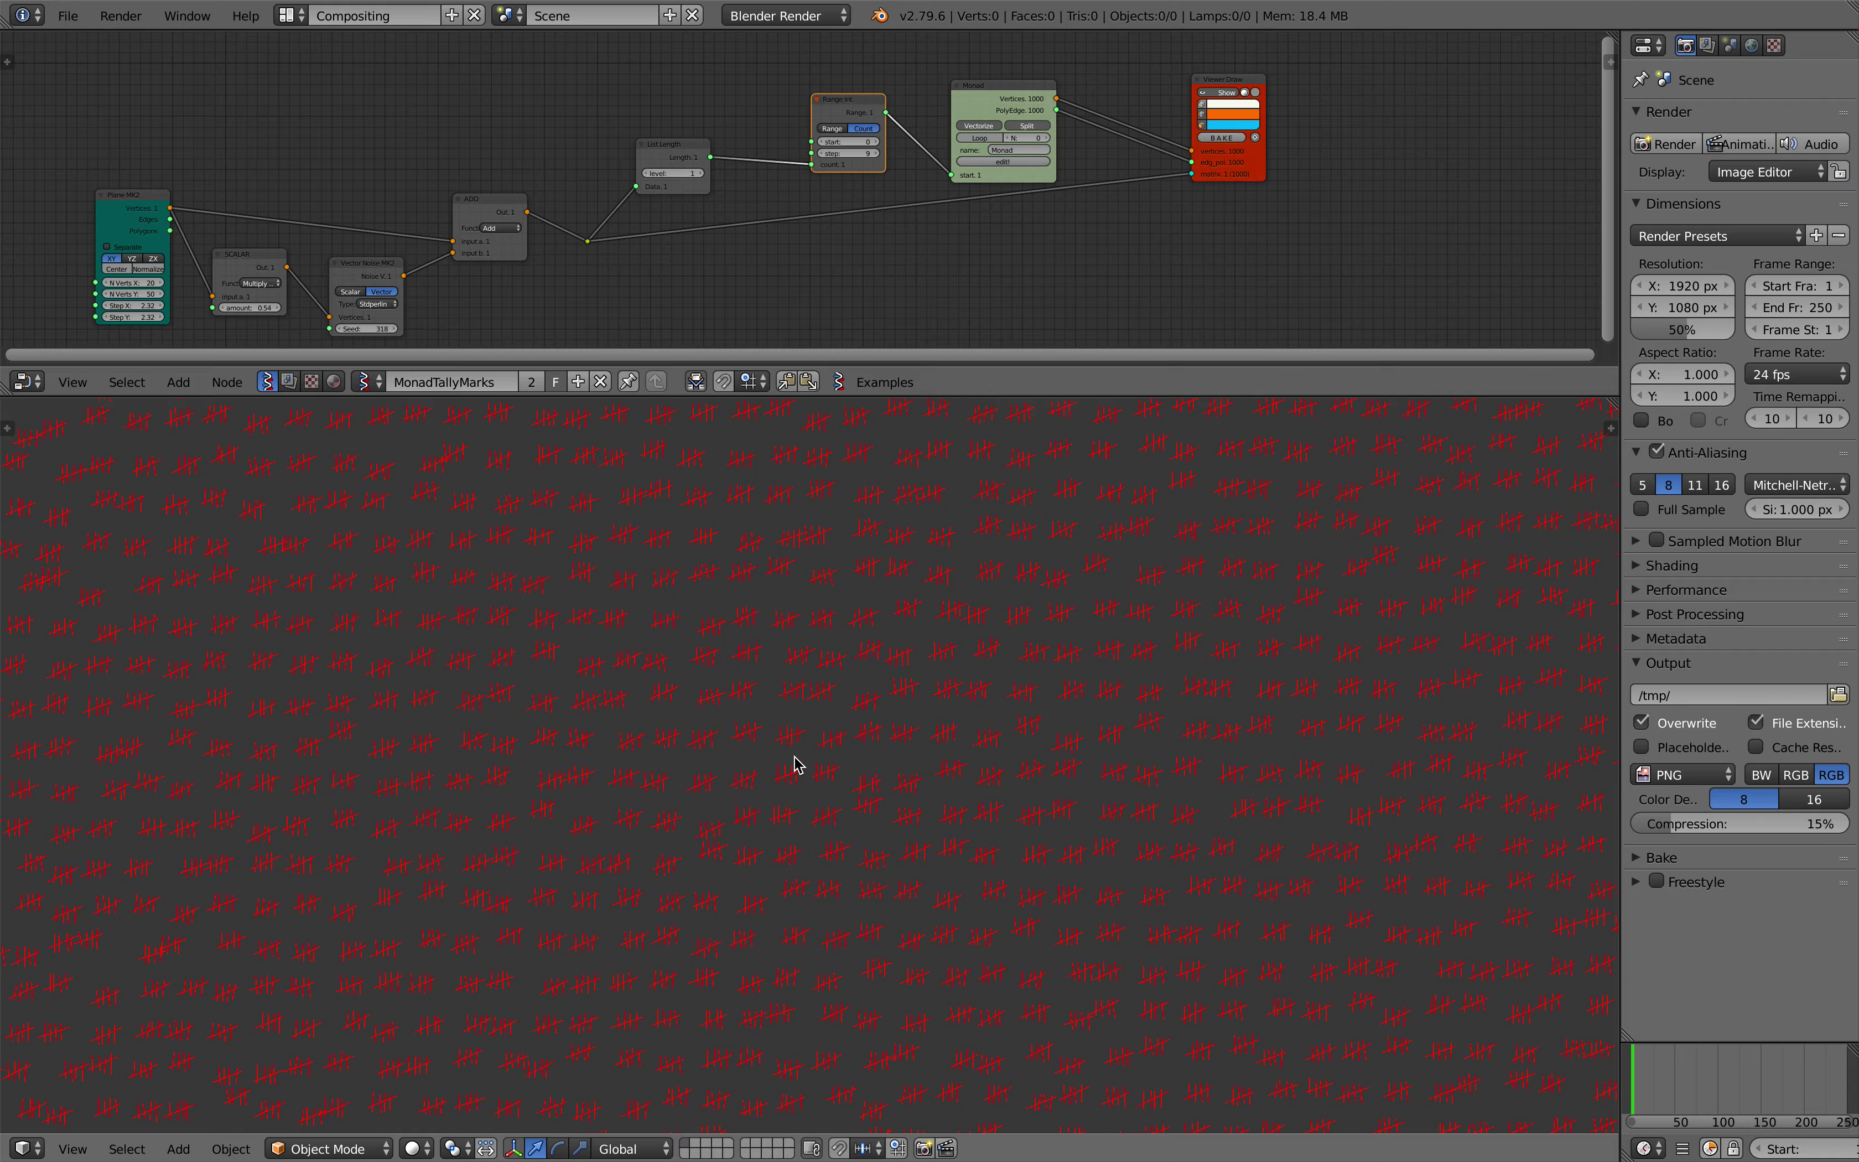
scroll(794, 755, up, 1)
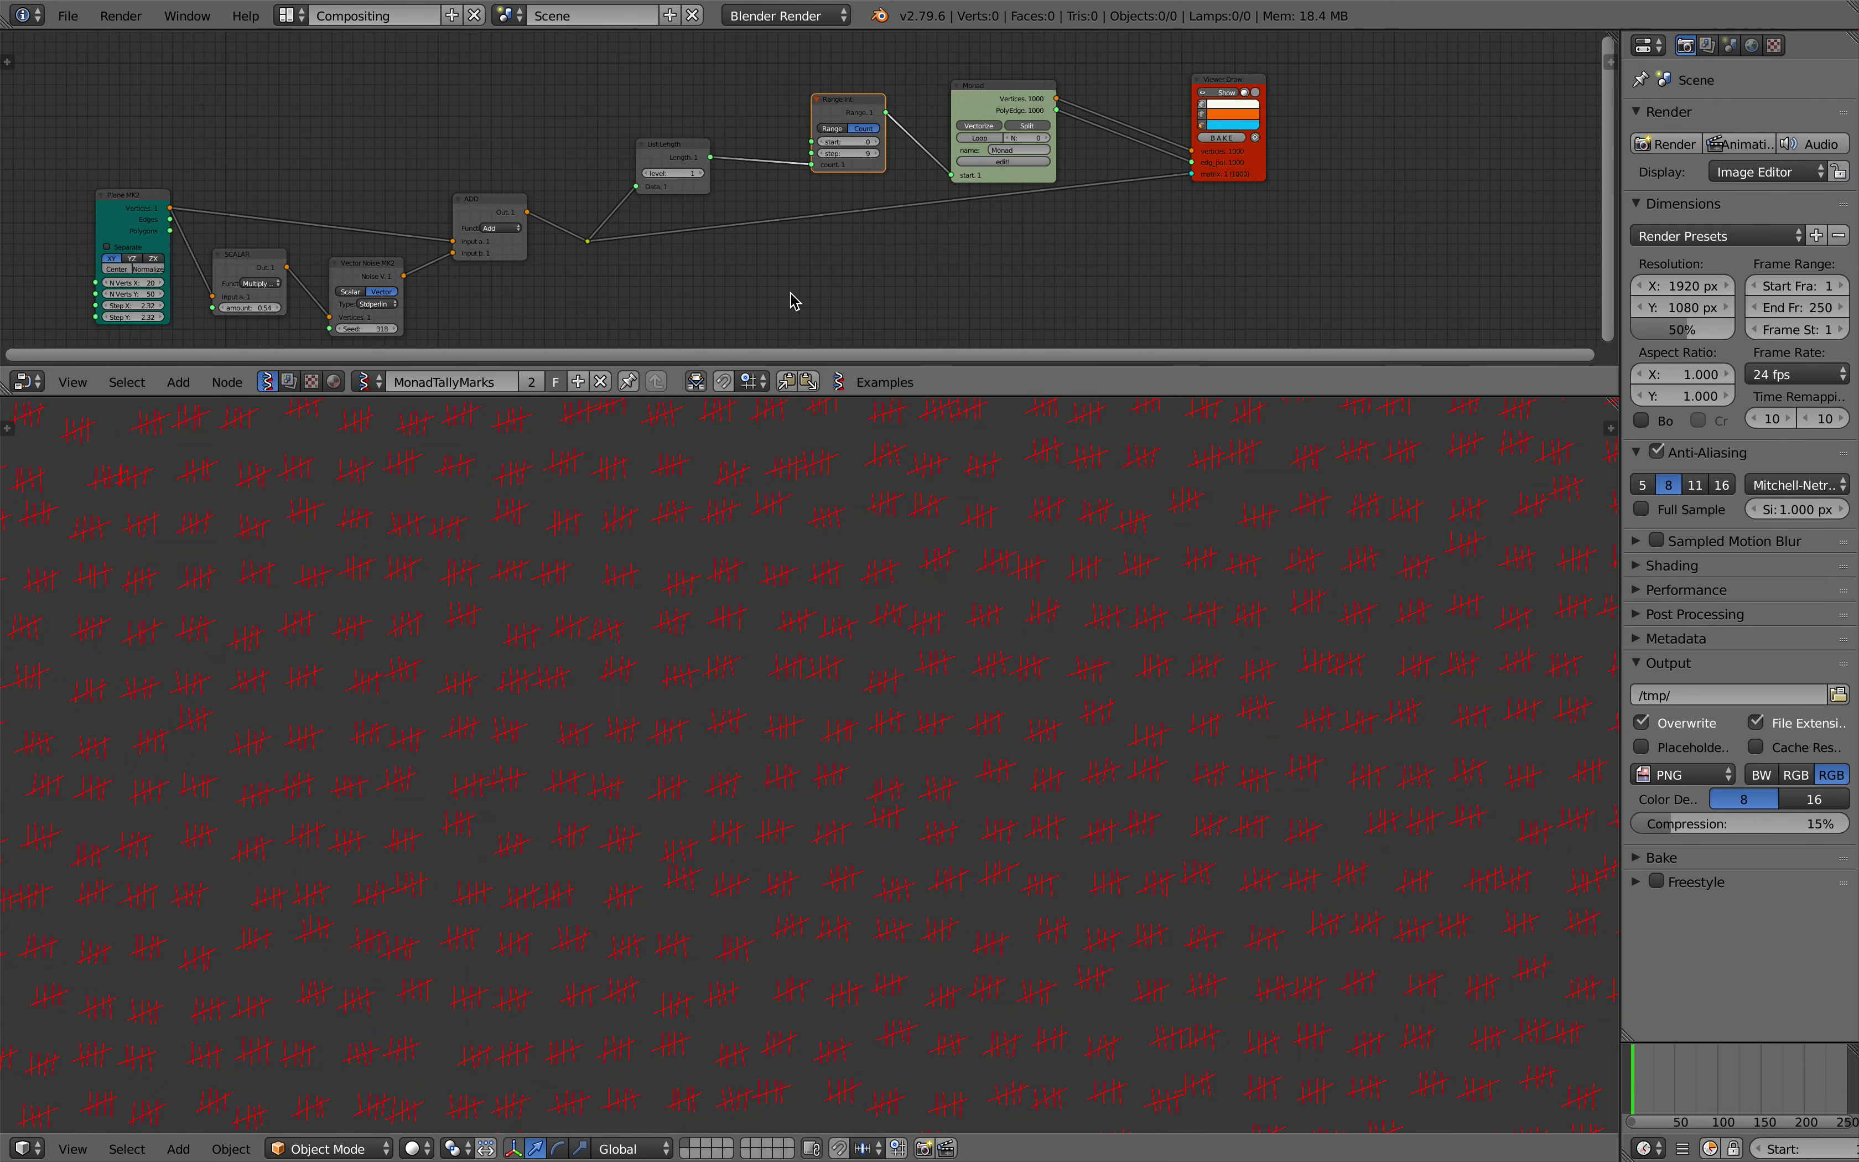
Step: Enter the Monad group and examine its internal tally mark node network
click(983, 97)
key(Tab)
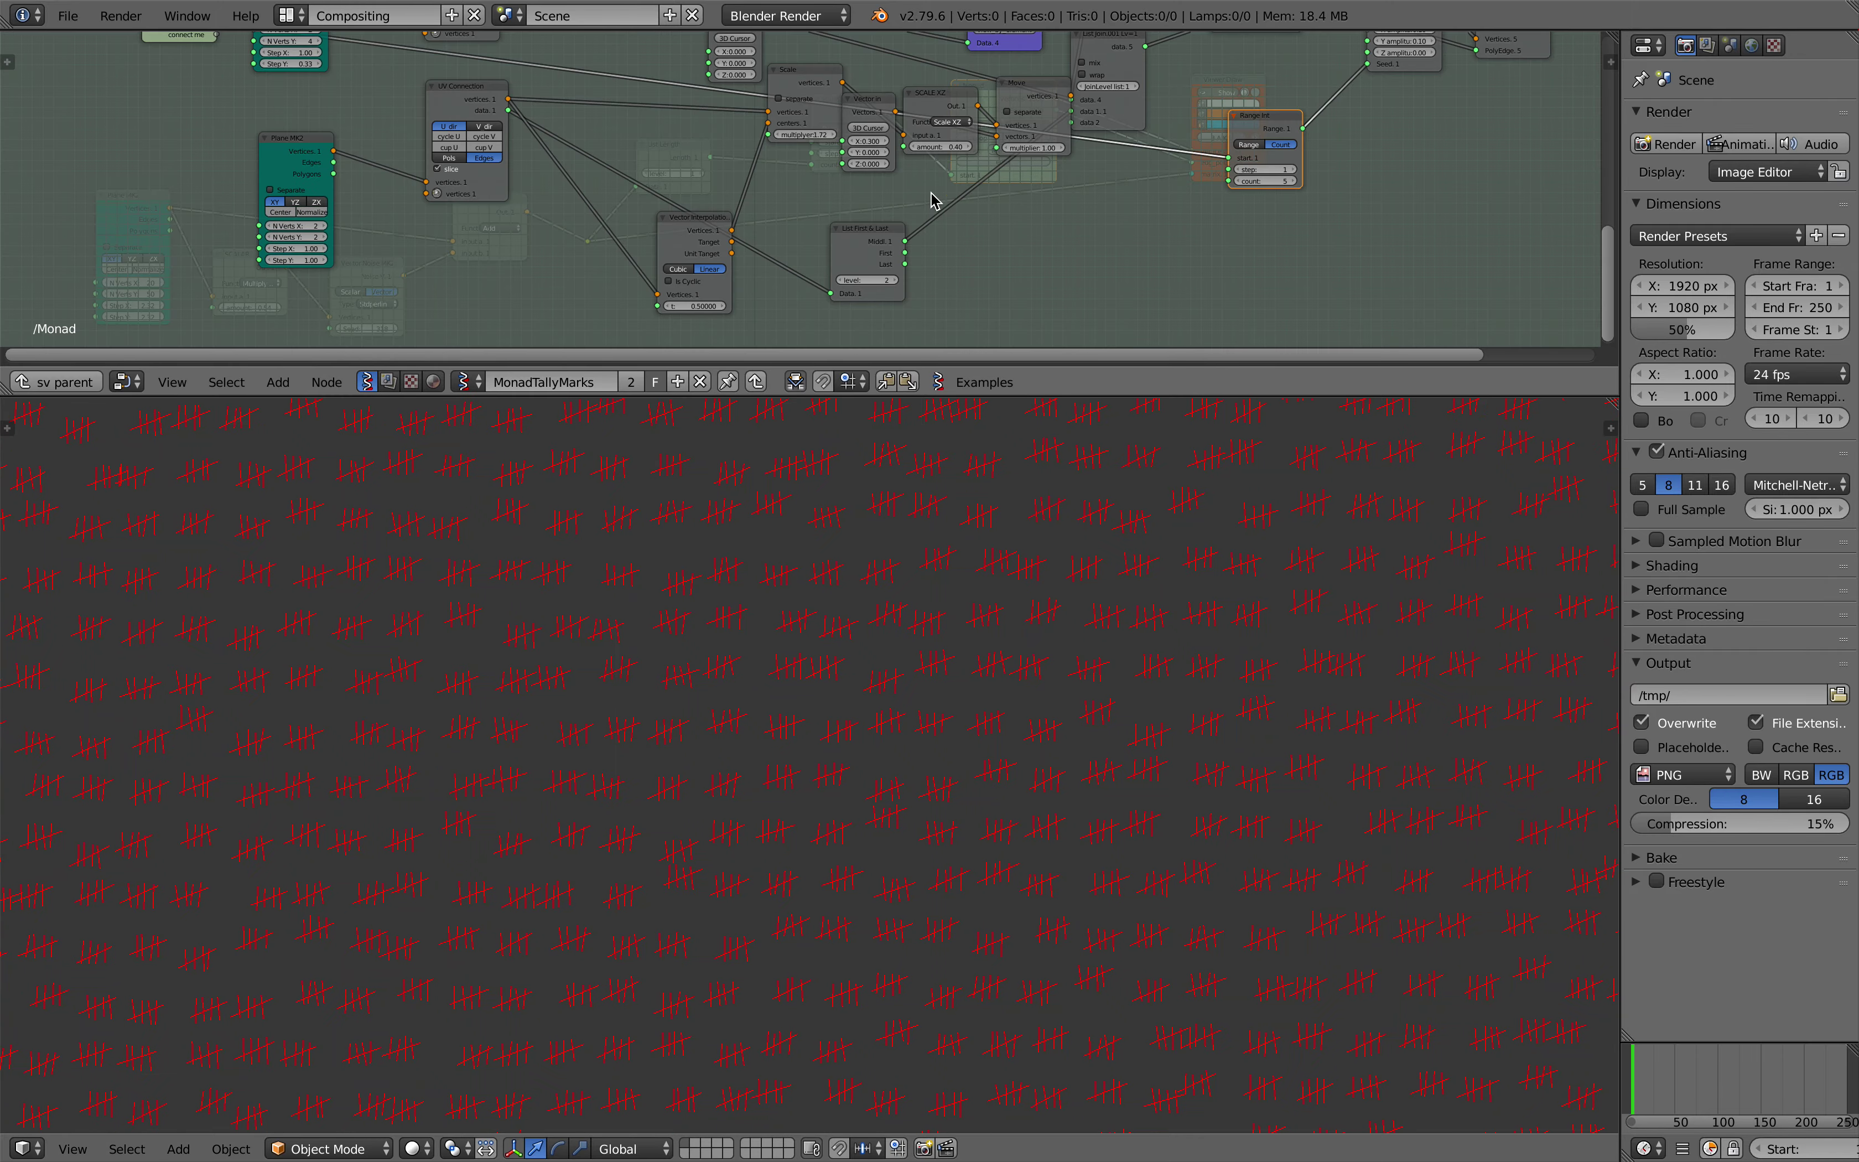
scroll(930, 201, up, 3)
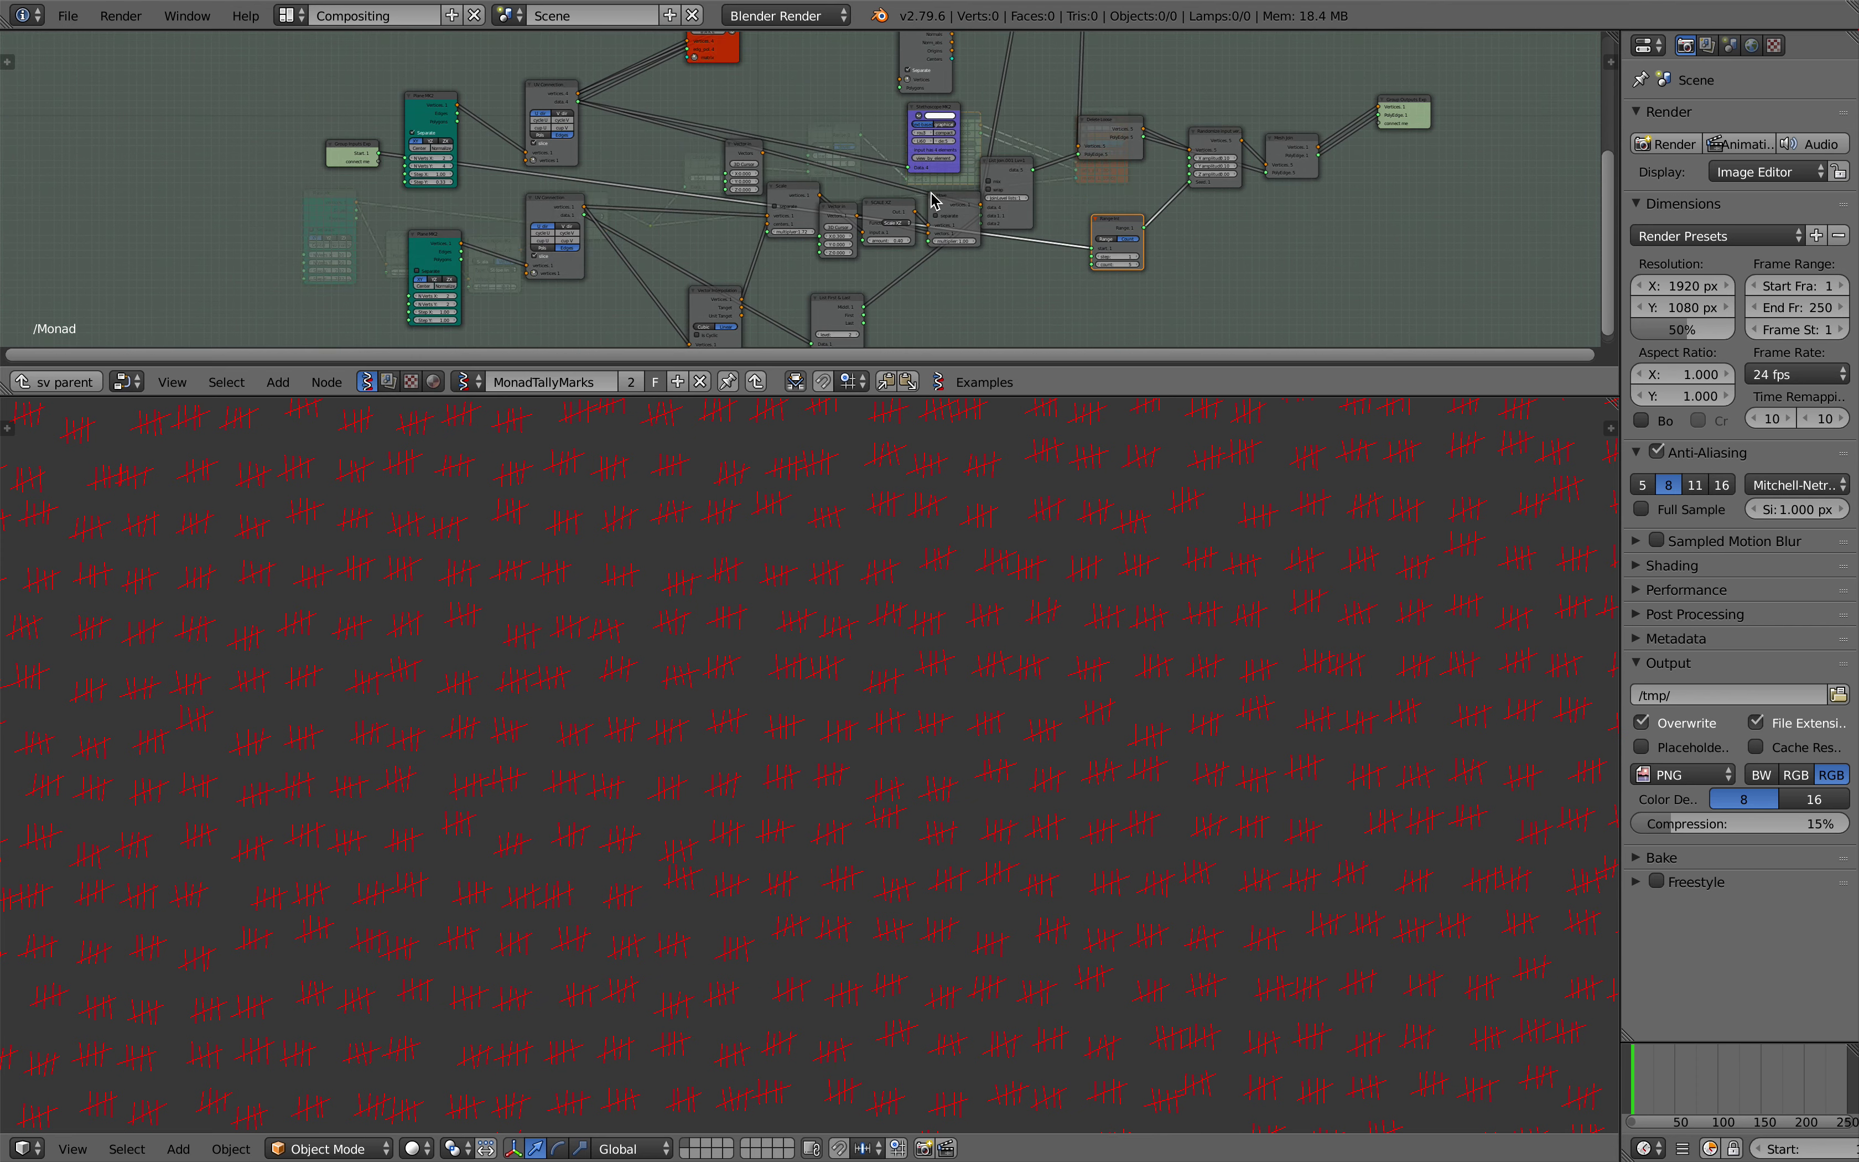
scroll(931, 202, up, 3)
scroll(931, 202, right, 10)
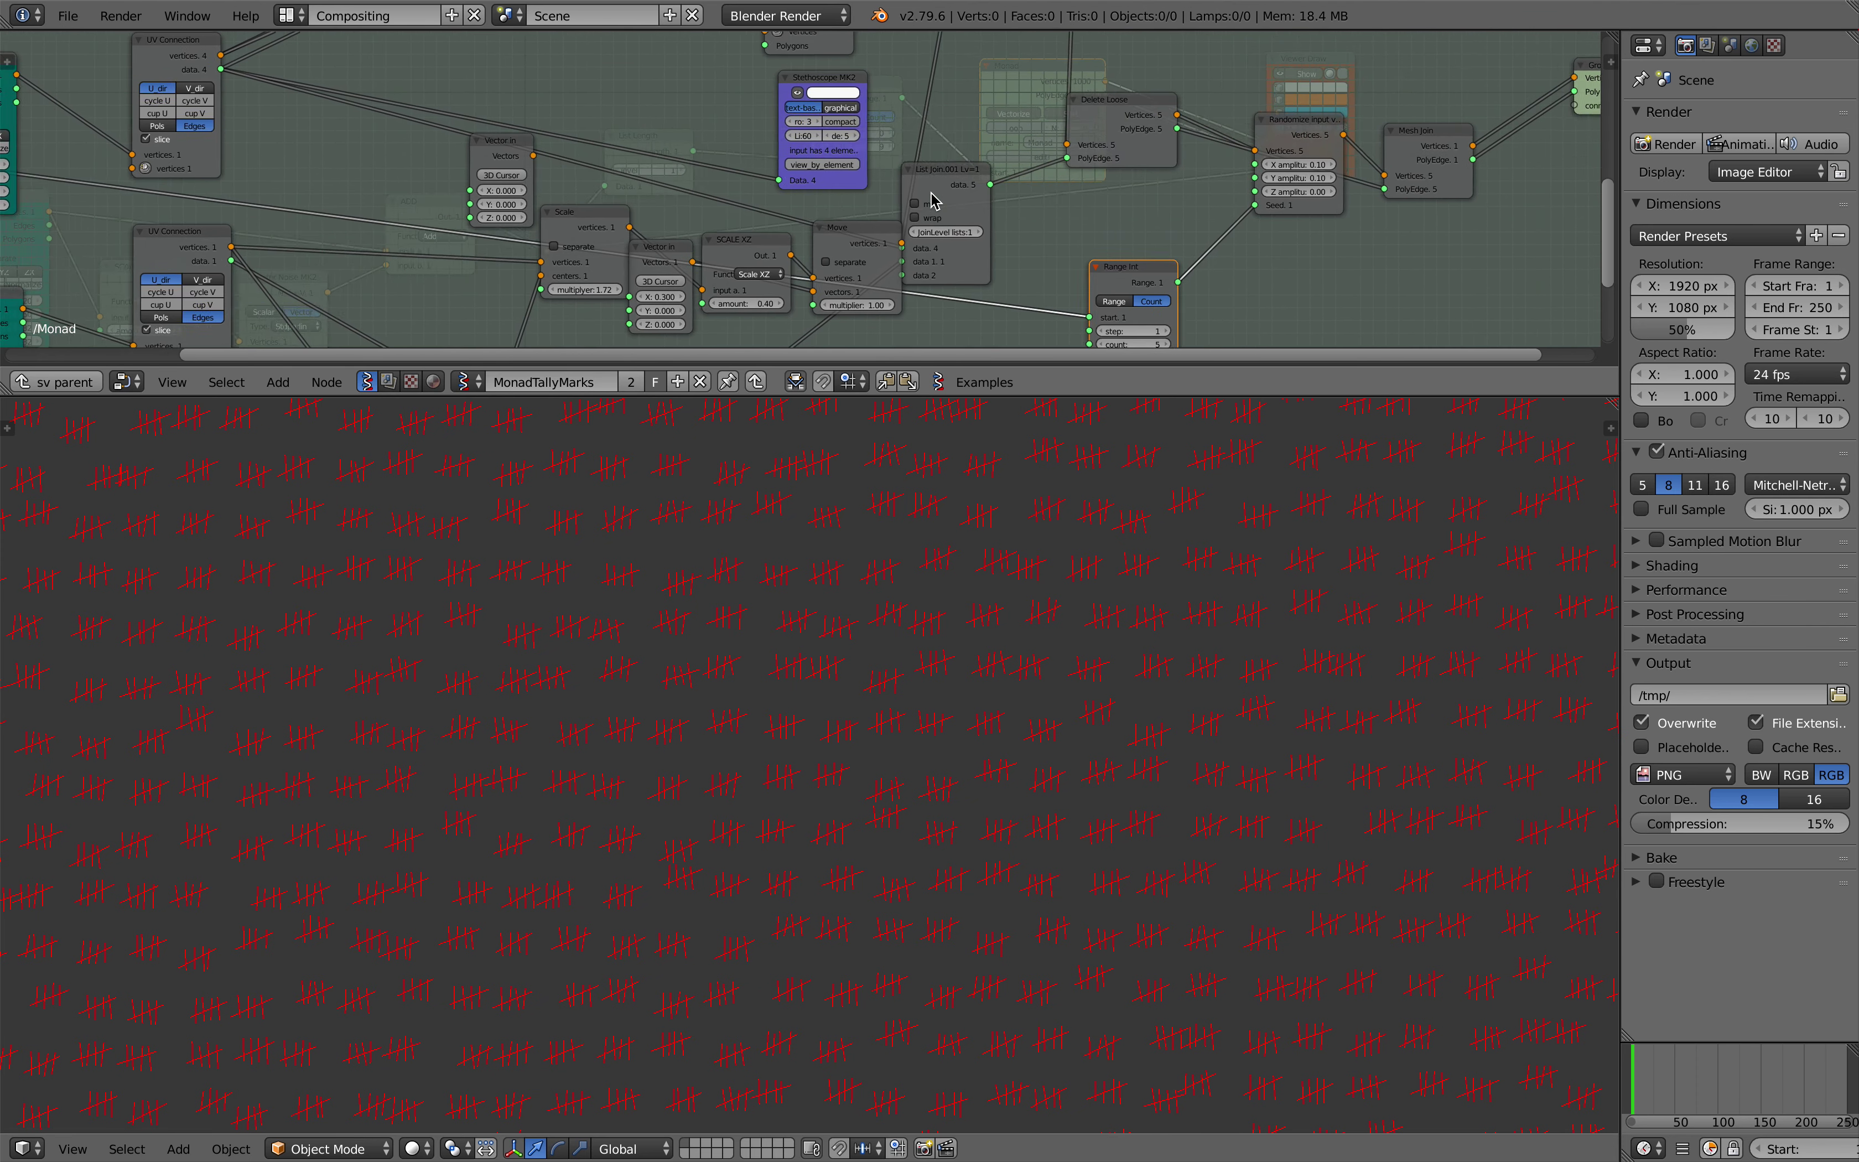
Step: Set both the X and Y amplitudes of the Randomize input vectors node before Mesh Join to 0.20
scroll(930, 201, up, 2)
click(914, 199)
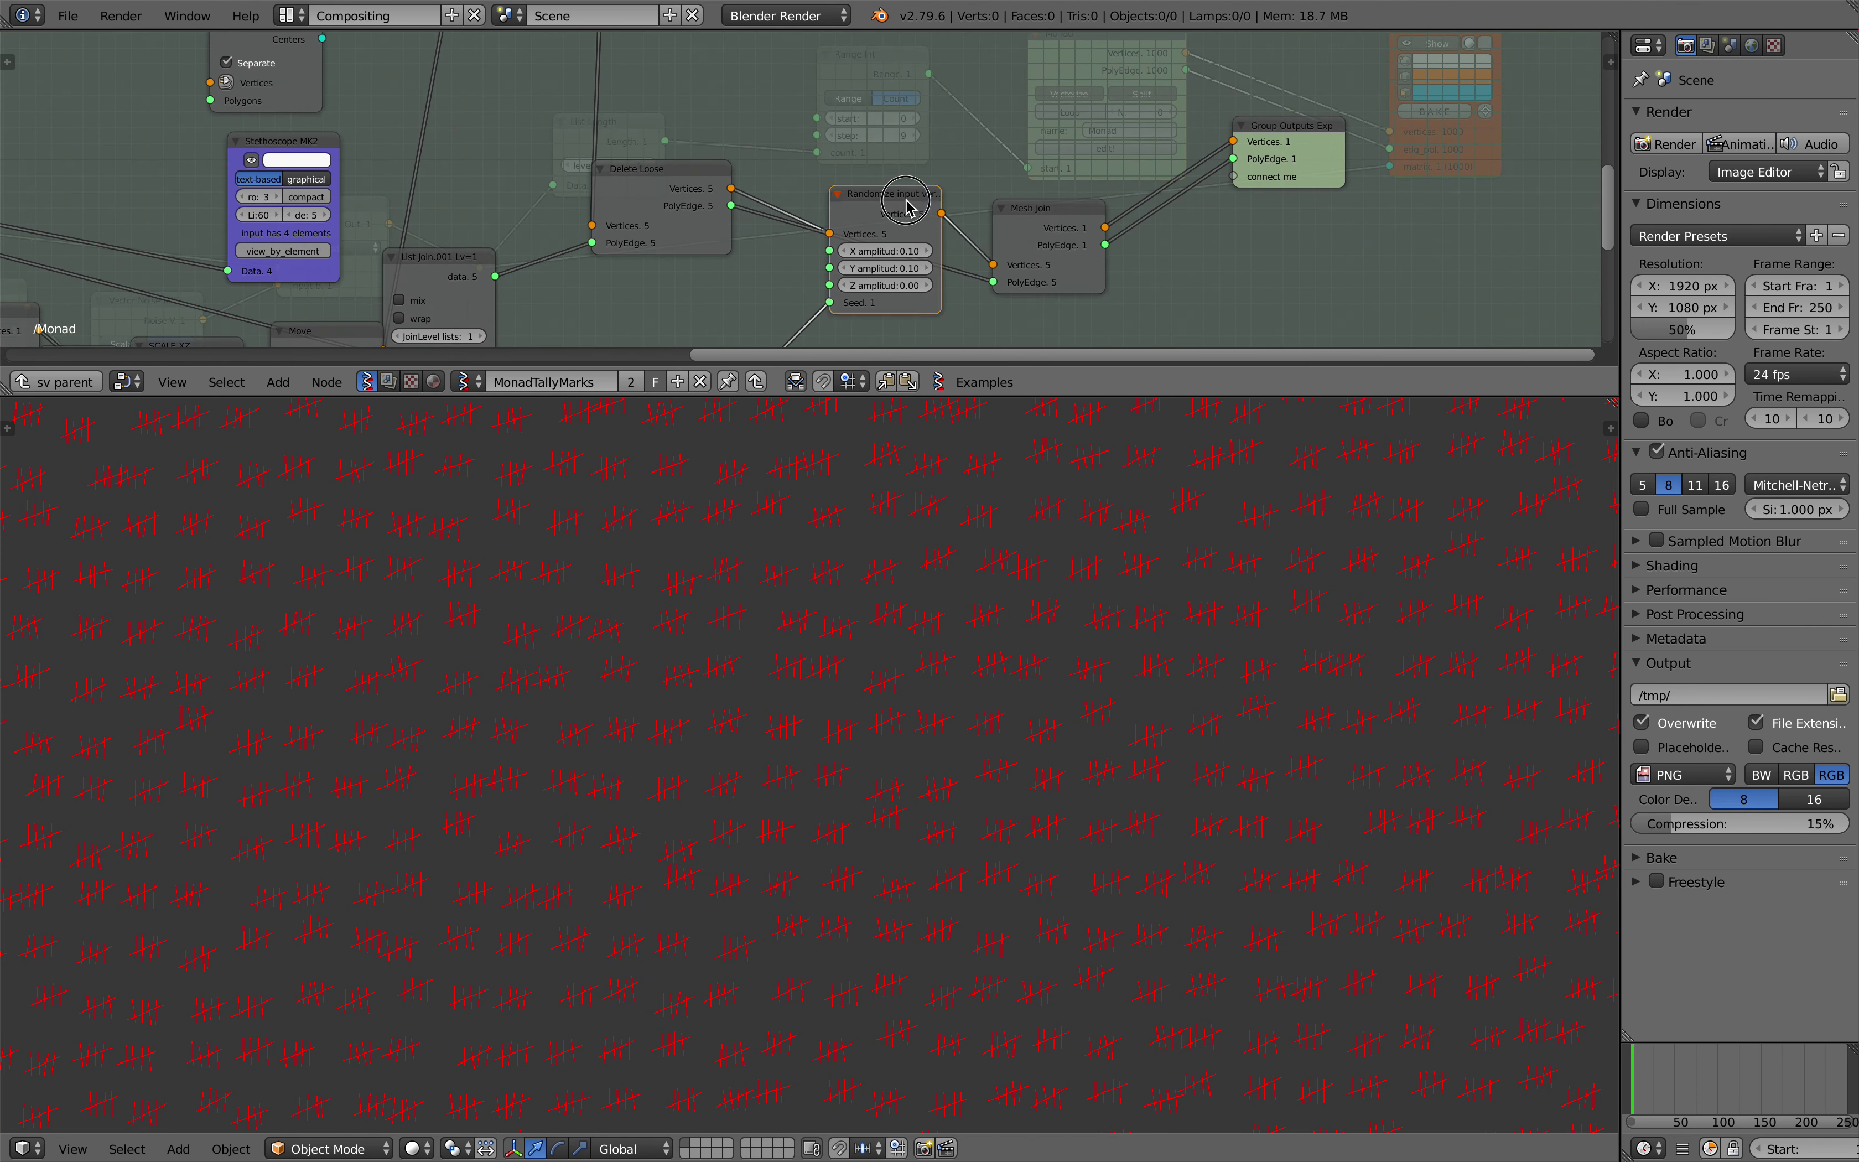
scroll(919, 215, up, 2)
drag(917, 235, 916, 256)
text(.2)
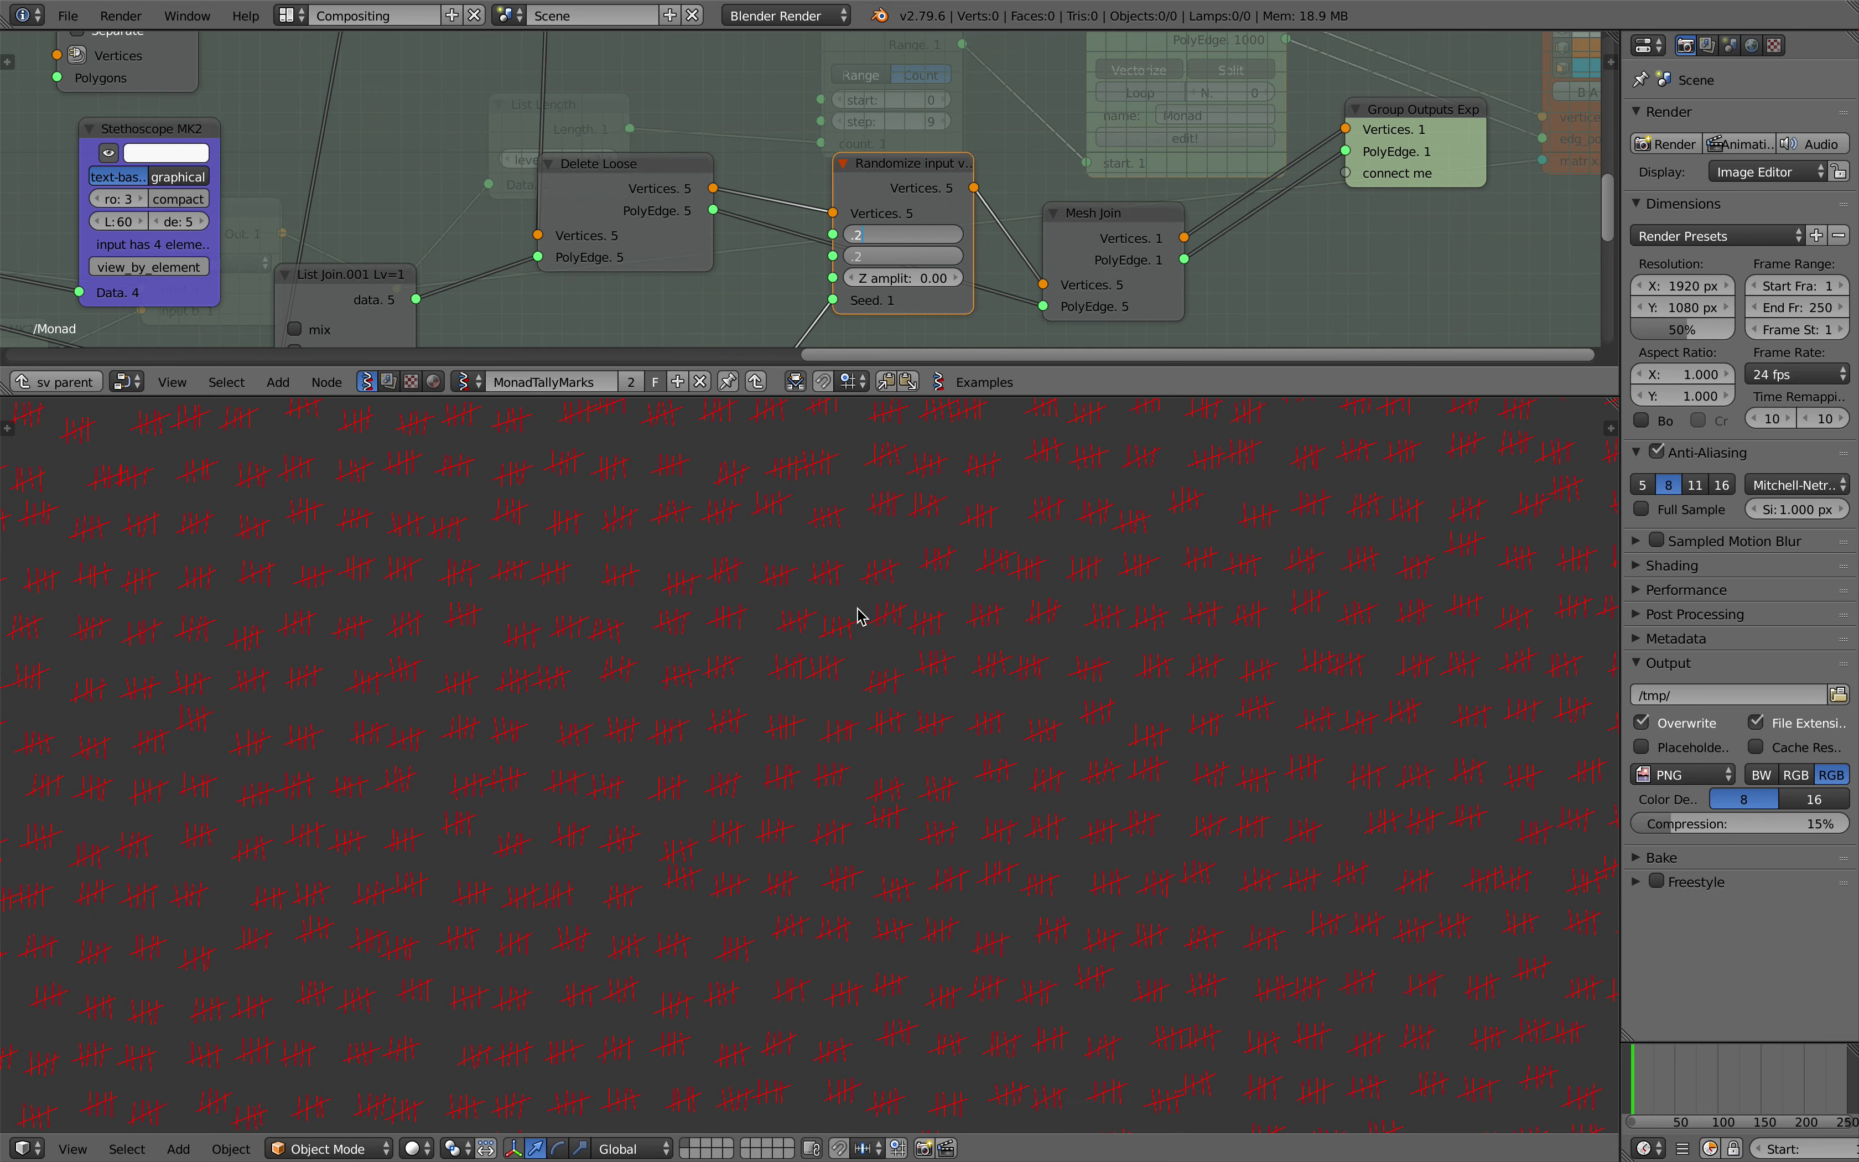
key(Return)
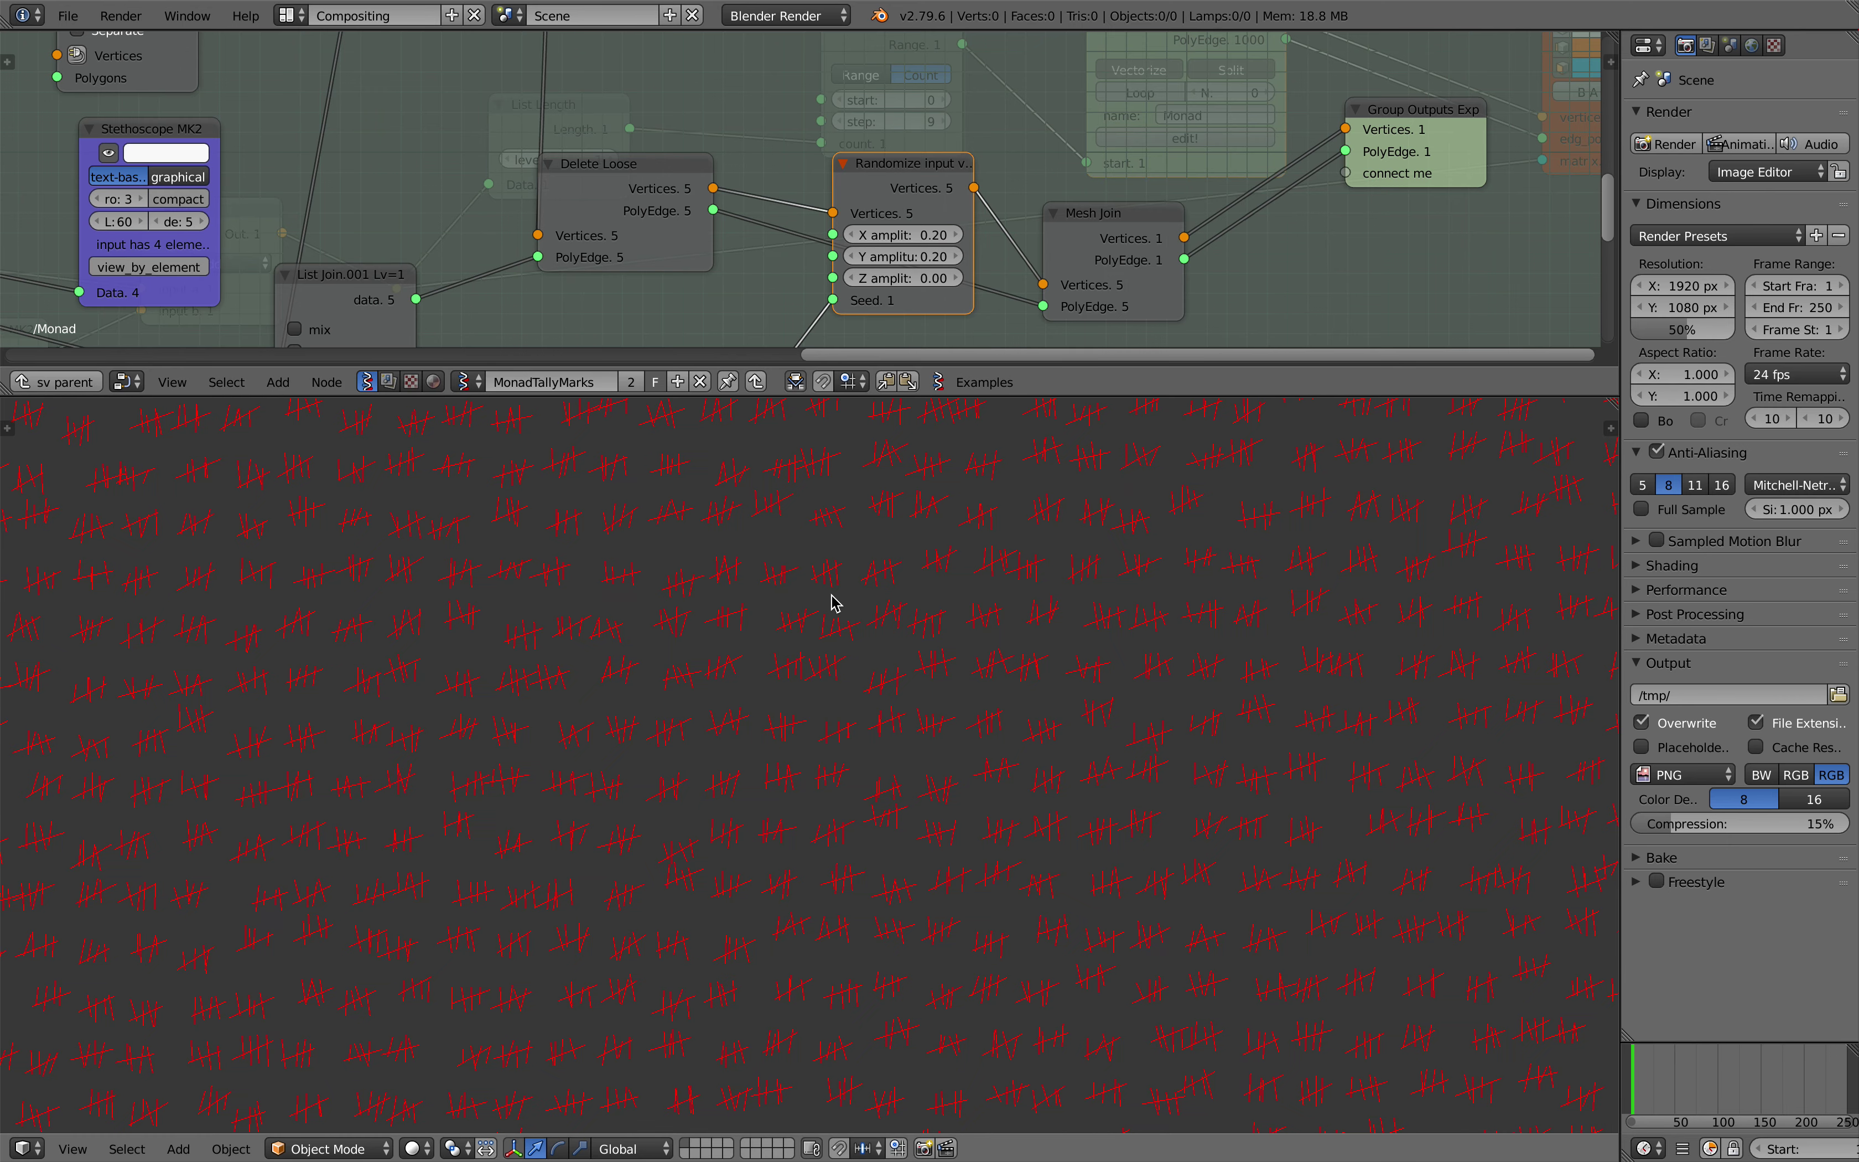
Step: Exaggerate the tally marks' distortion by setting the Randomize node's X and Y amplitudes to 0.60
drag(910, 235, 909, 255)
text(.6)
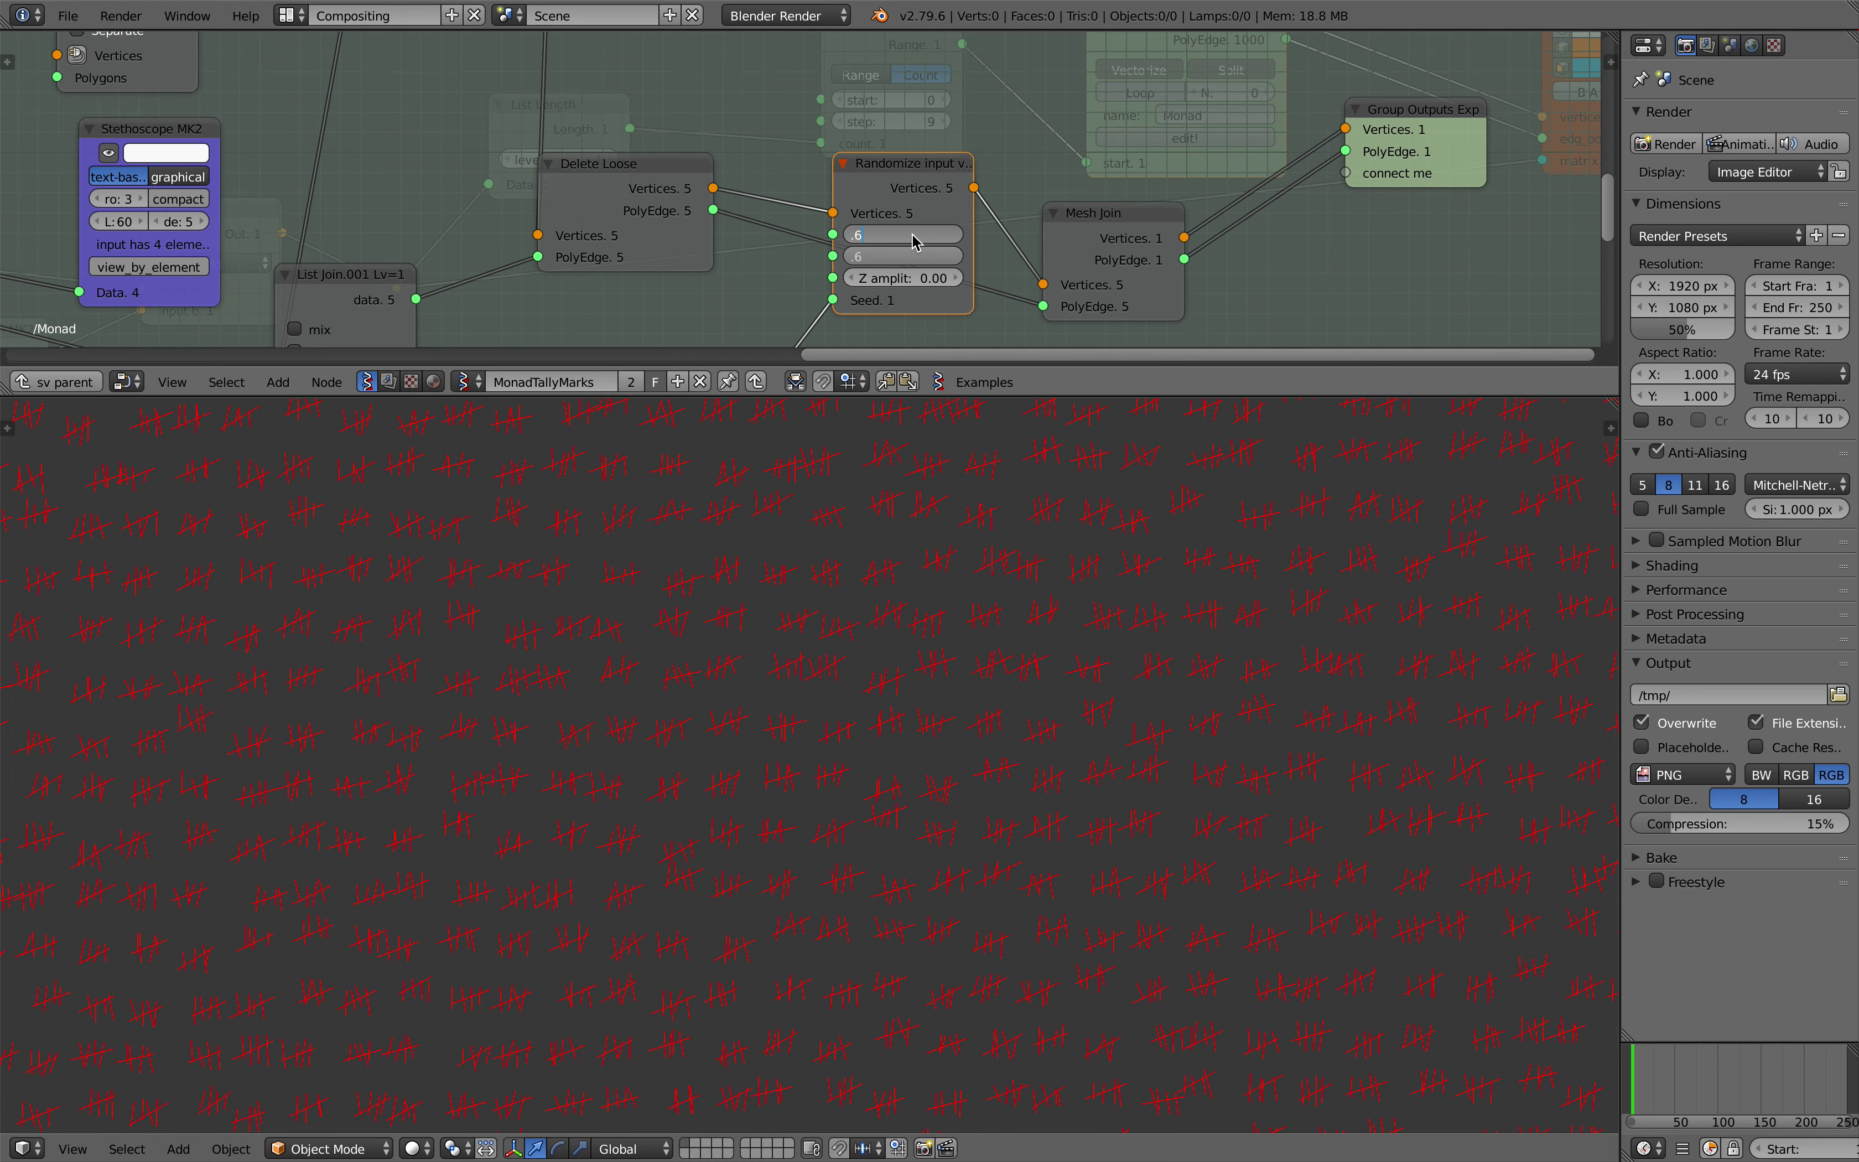
key(Return)
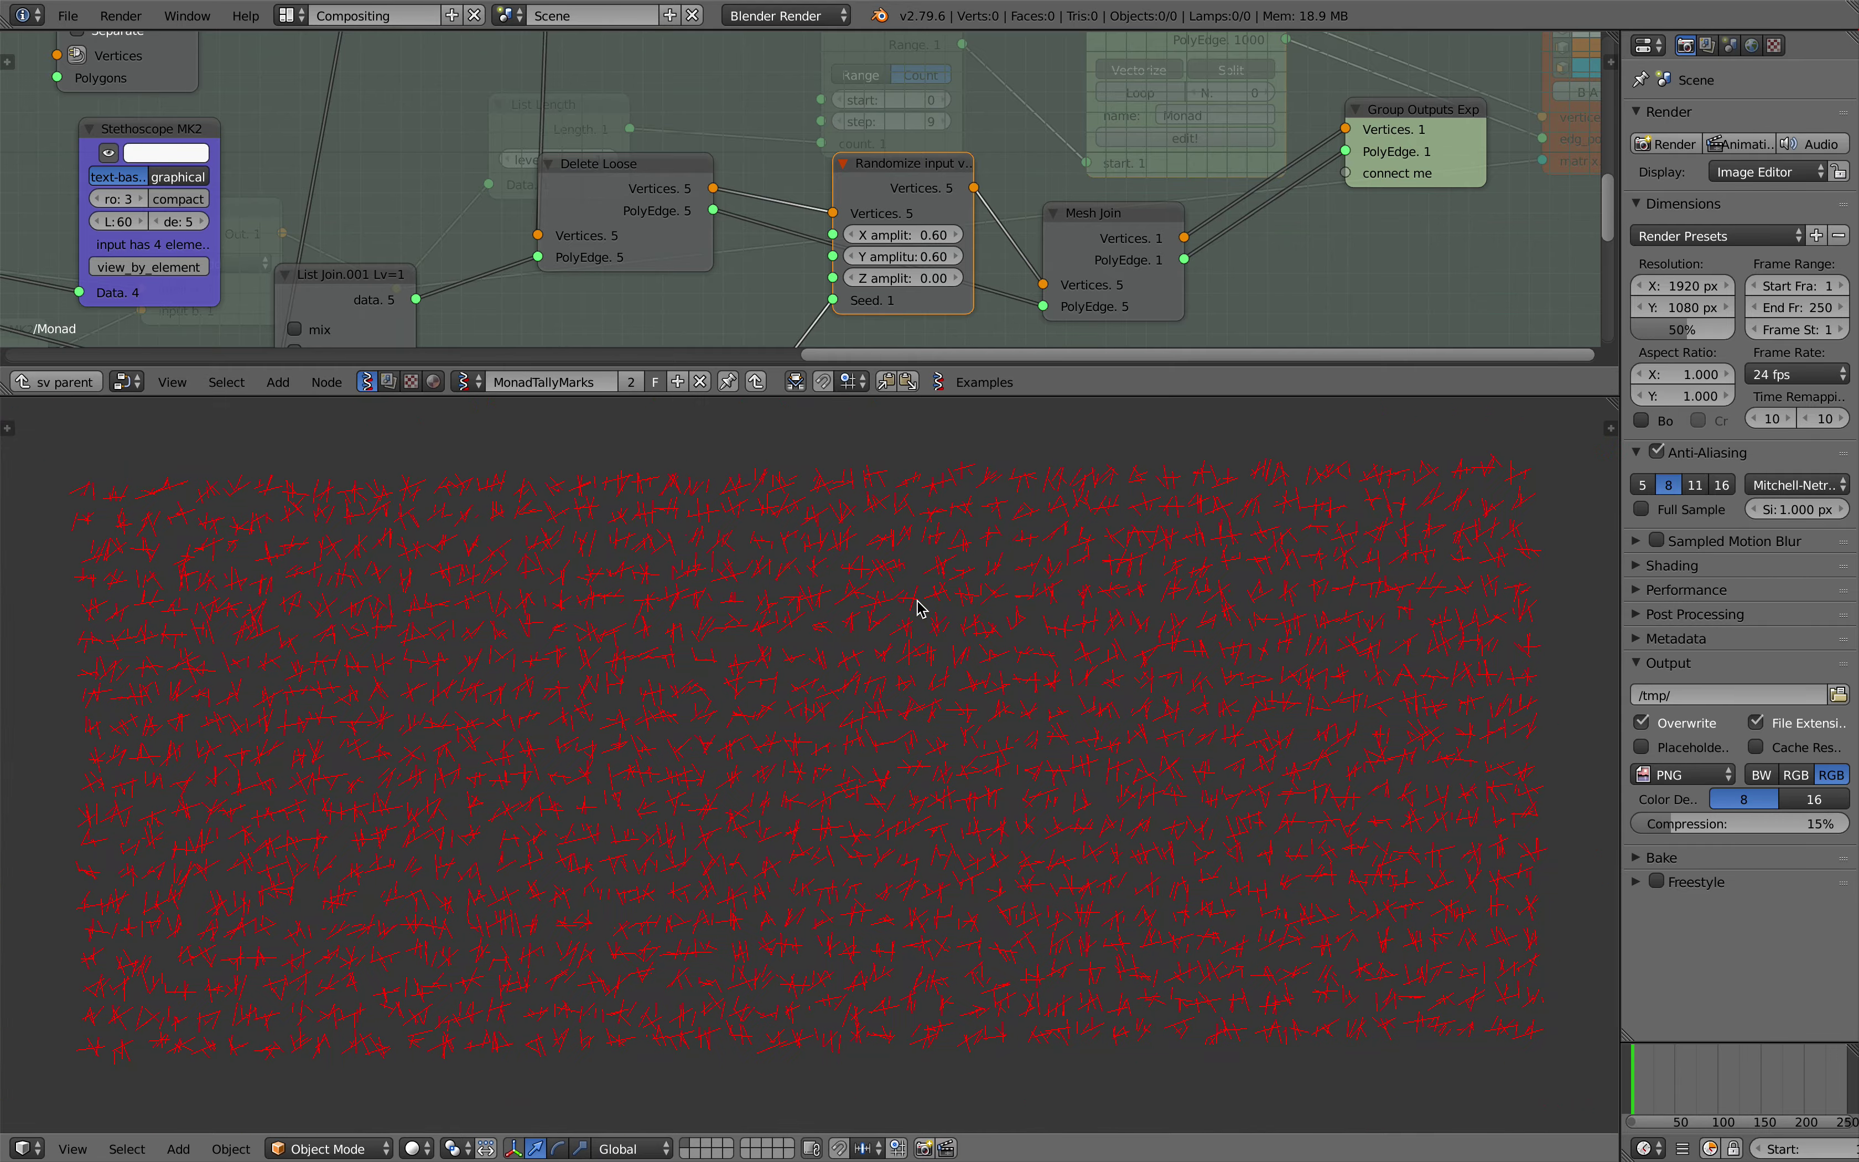
scroll(917, 599, up, 5)
scroll(917, 599, down, 10)
scroll(917, 599, up, 4)
scroll(917, 599, up, 5)
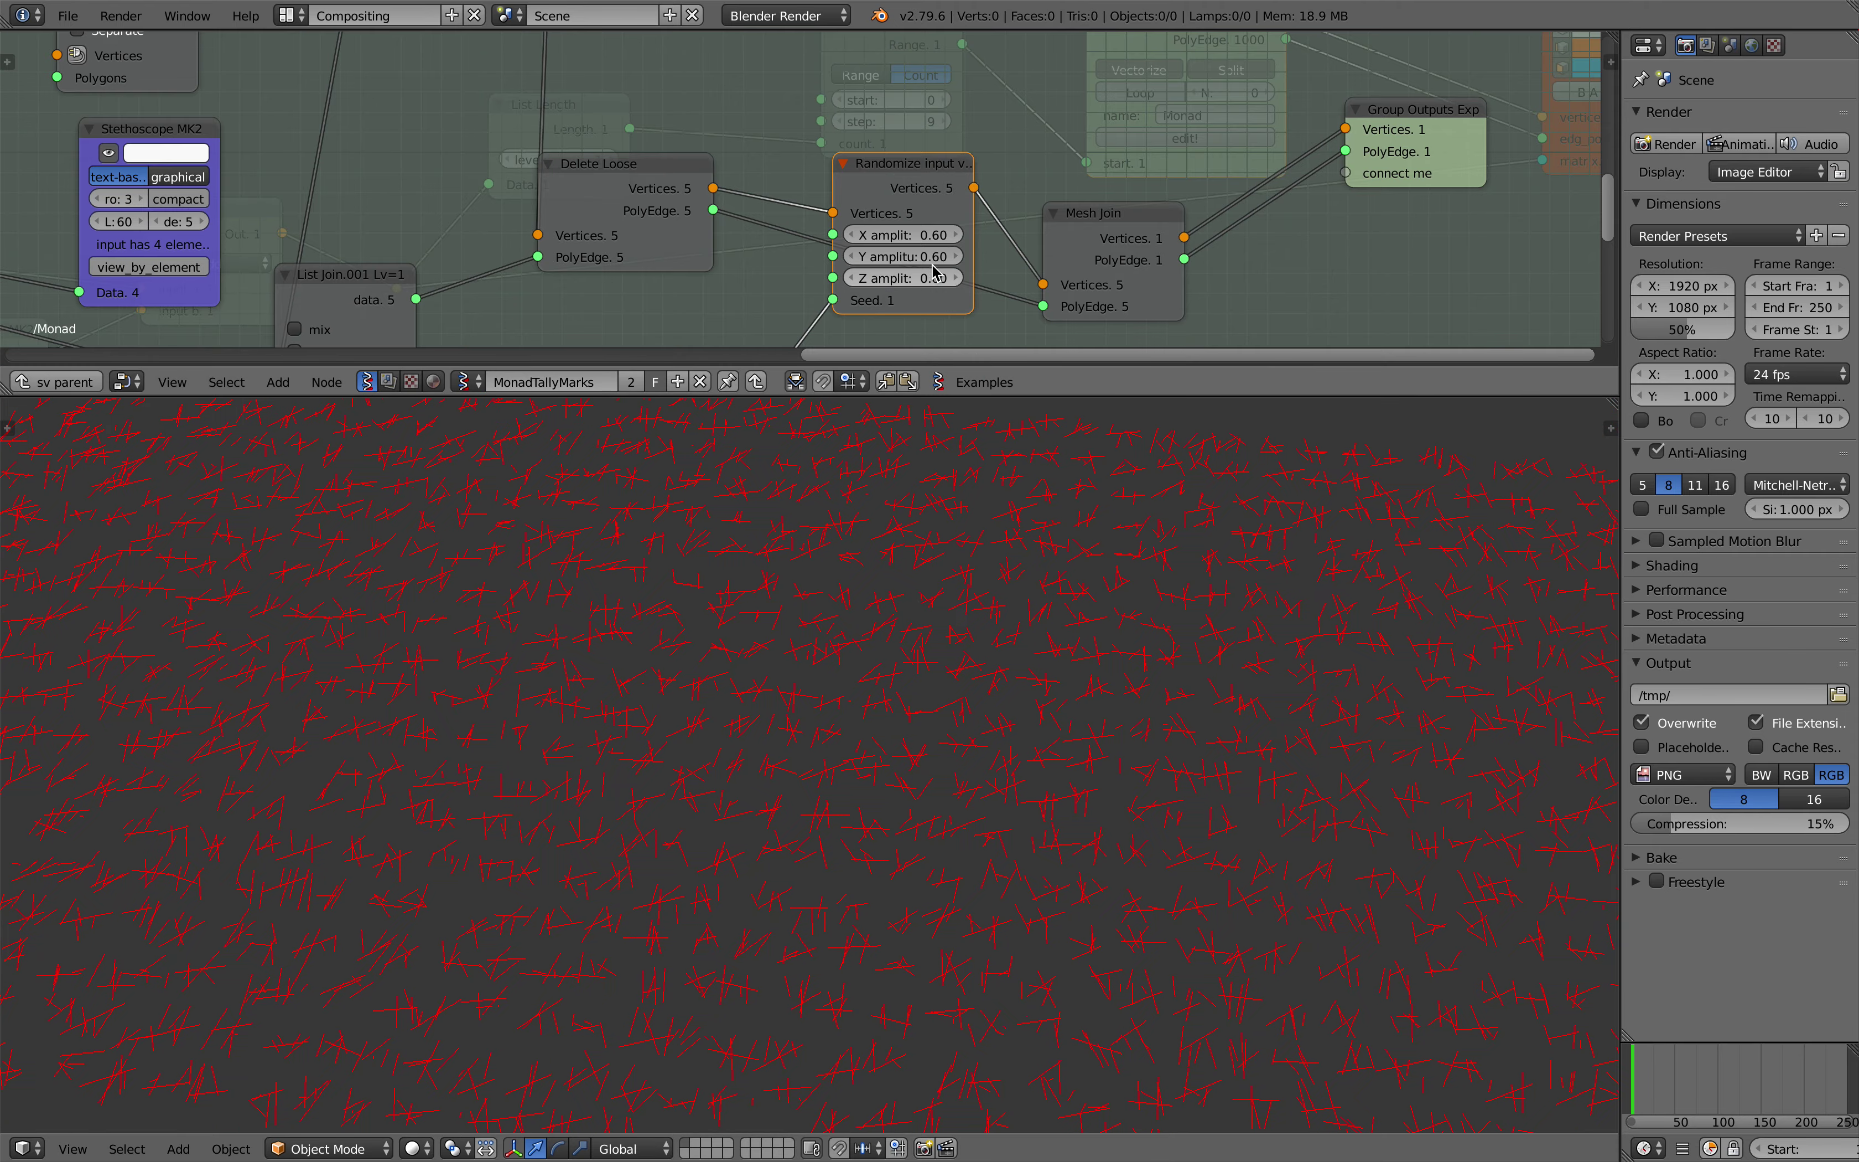
Step: Reduce the tally marks' distortion by setting the Randomize node's X and Y amplitudes to 0.15
drag(921, 237, 921, 258)
text(.)
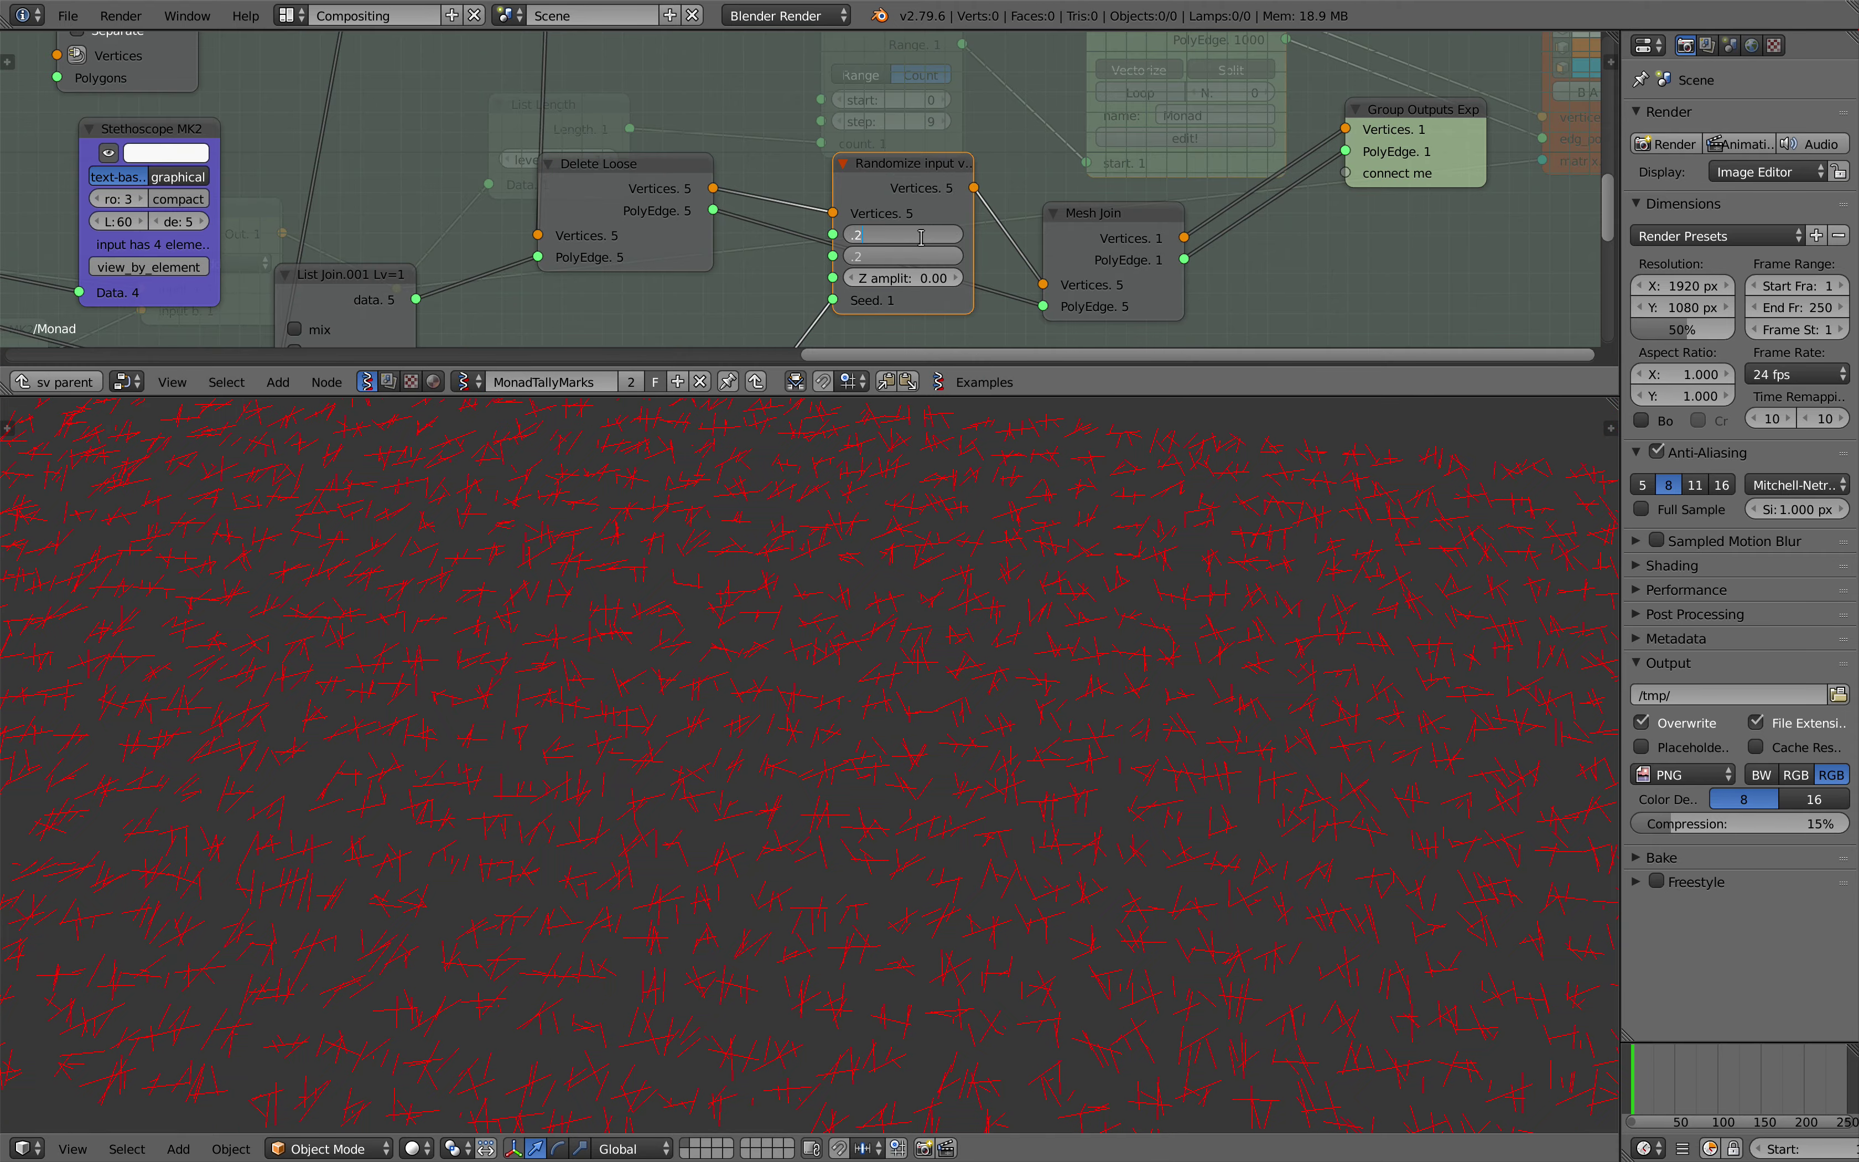
text(15)
key(Return)
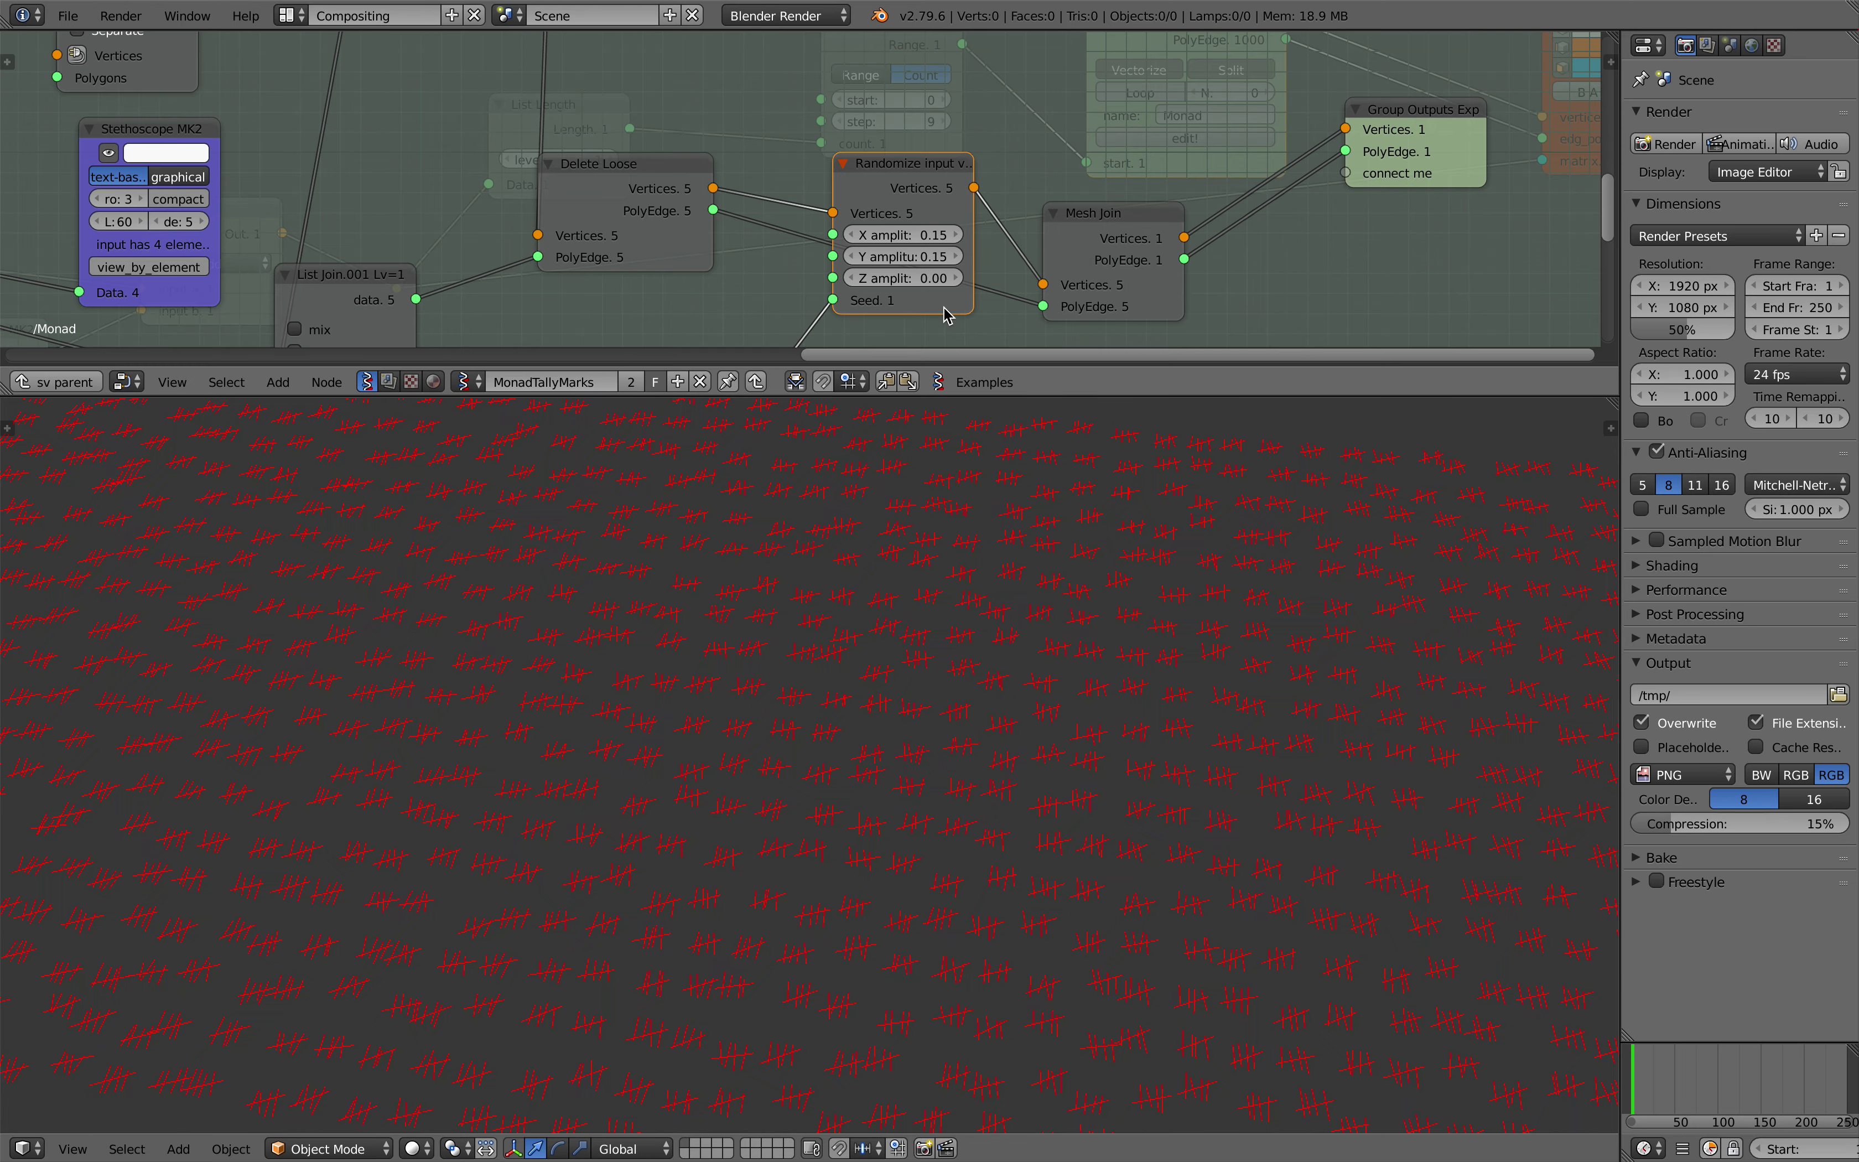
ctrl+middle_drag(874, 627, 876, 662)
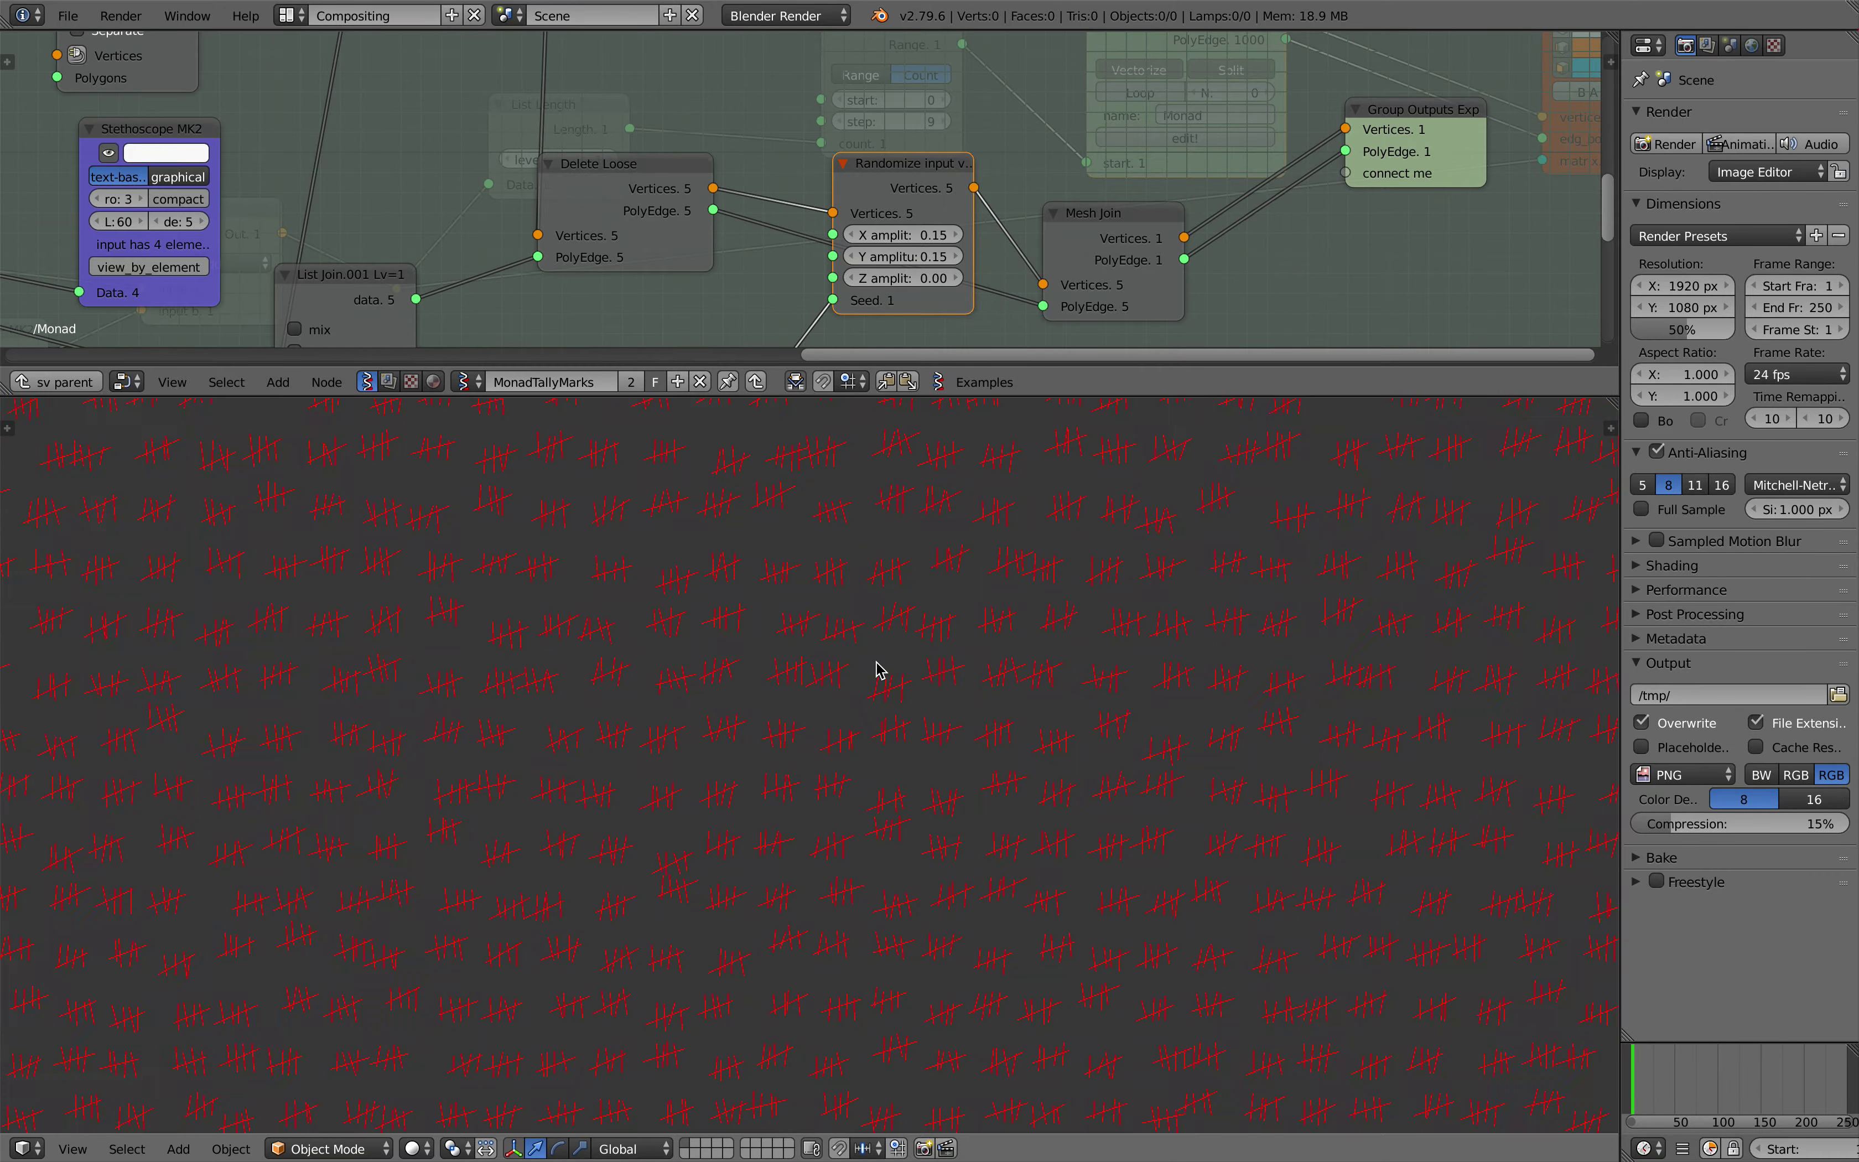
Step: Set the Randomize node's X and Y amplitudes to 0.11 and check the tally marks in the 3D view
drag(920, 235, 919, 257)
text(.)
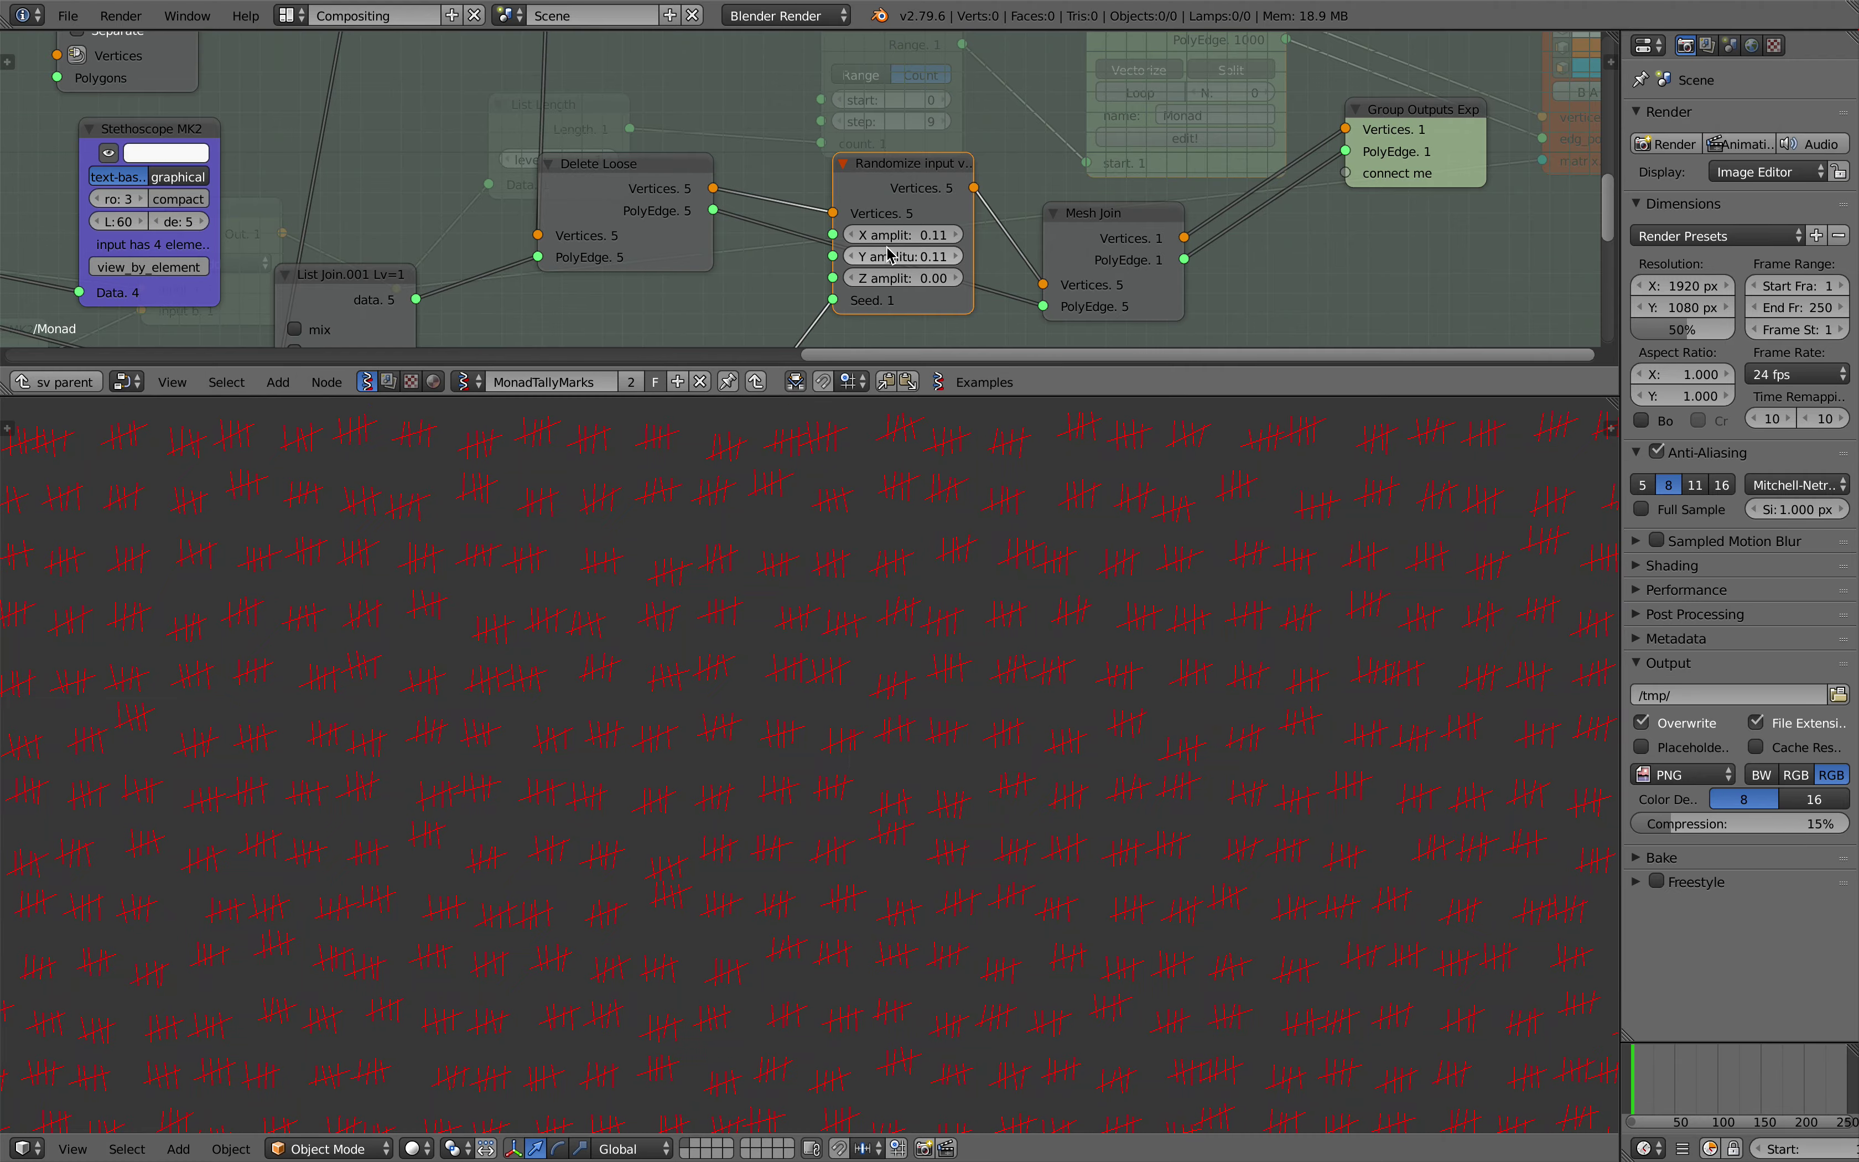
key(Return)
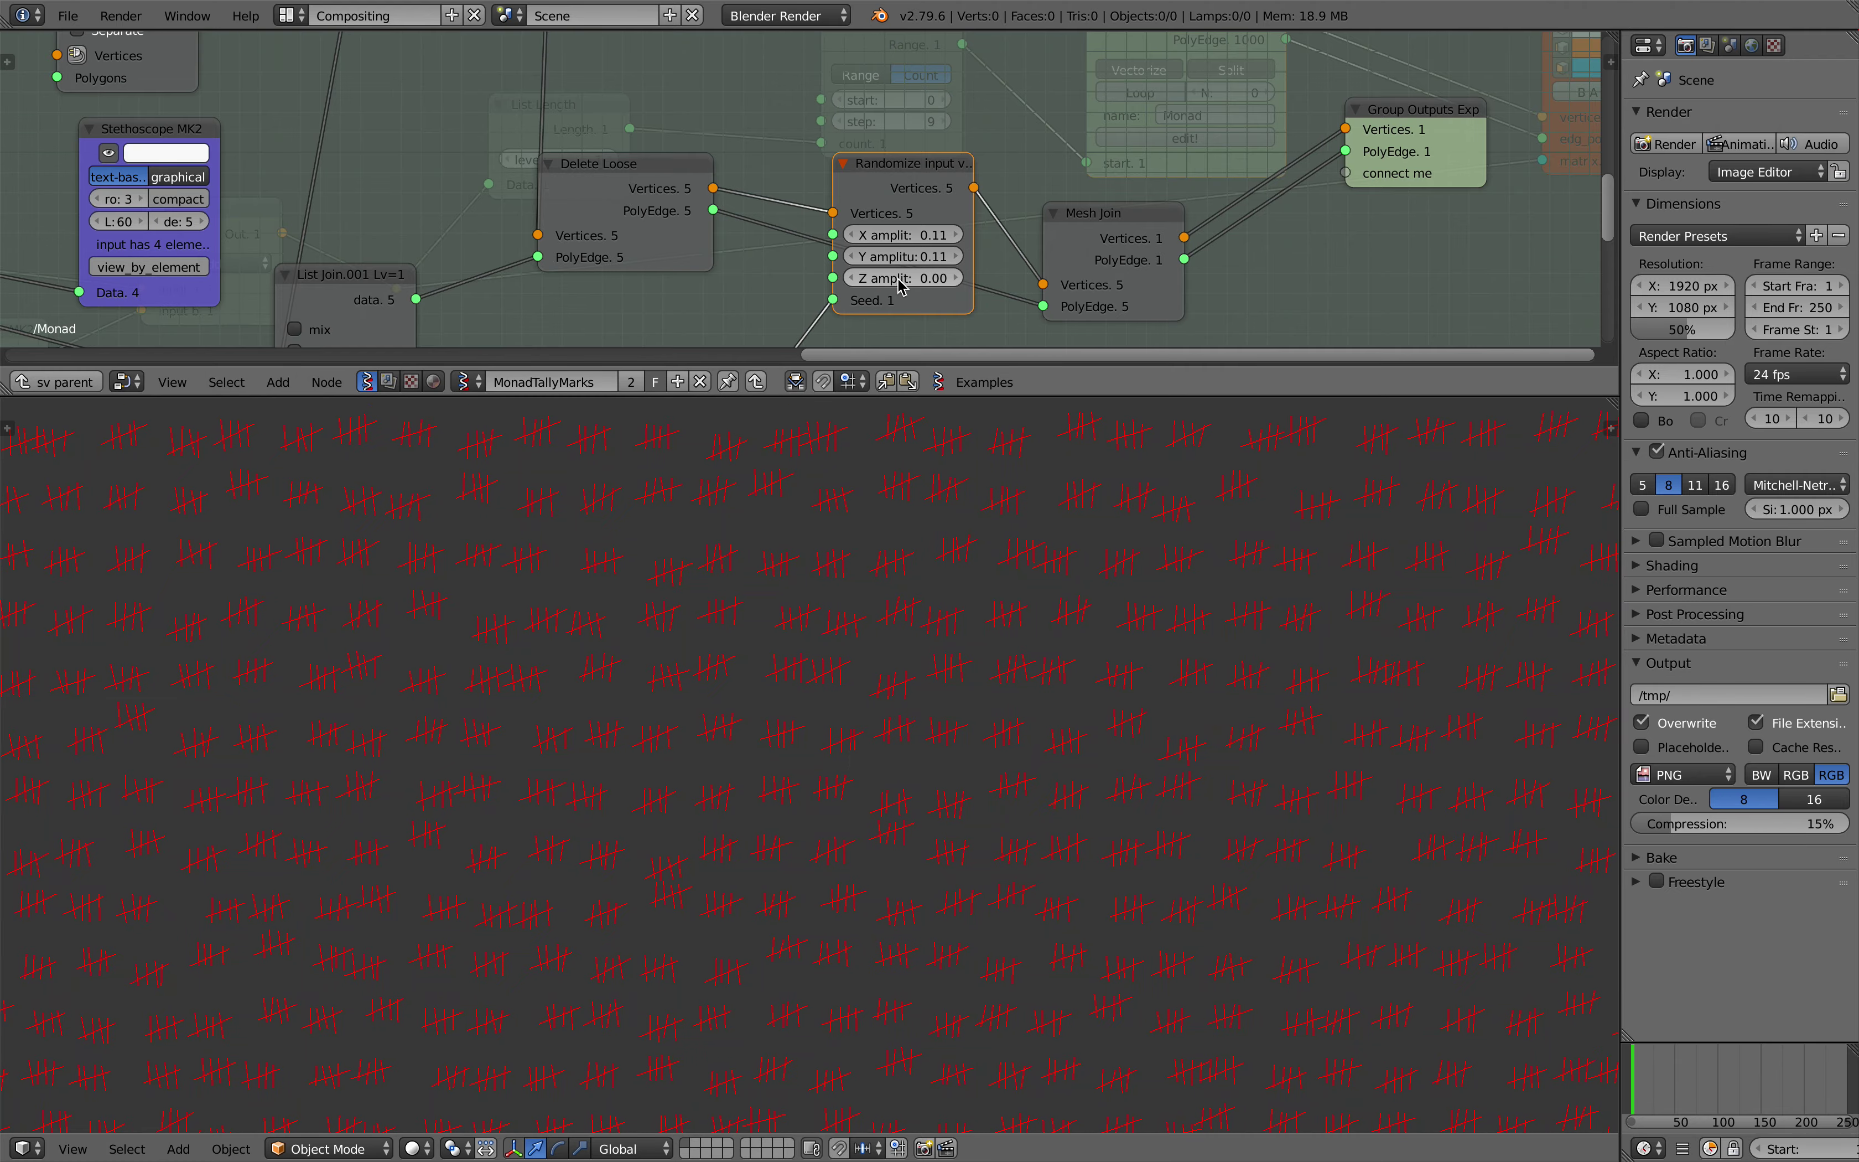
scroll(835, 759, down, 5)
scroll(835, 759, up, 4)
scroll(835, 759, down, 6)
scroll(835, 759, up, 4)
scroll(835, 759, up, 4)
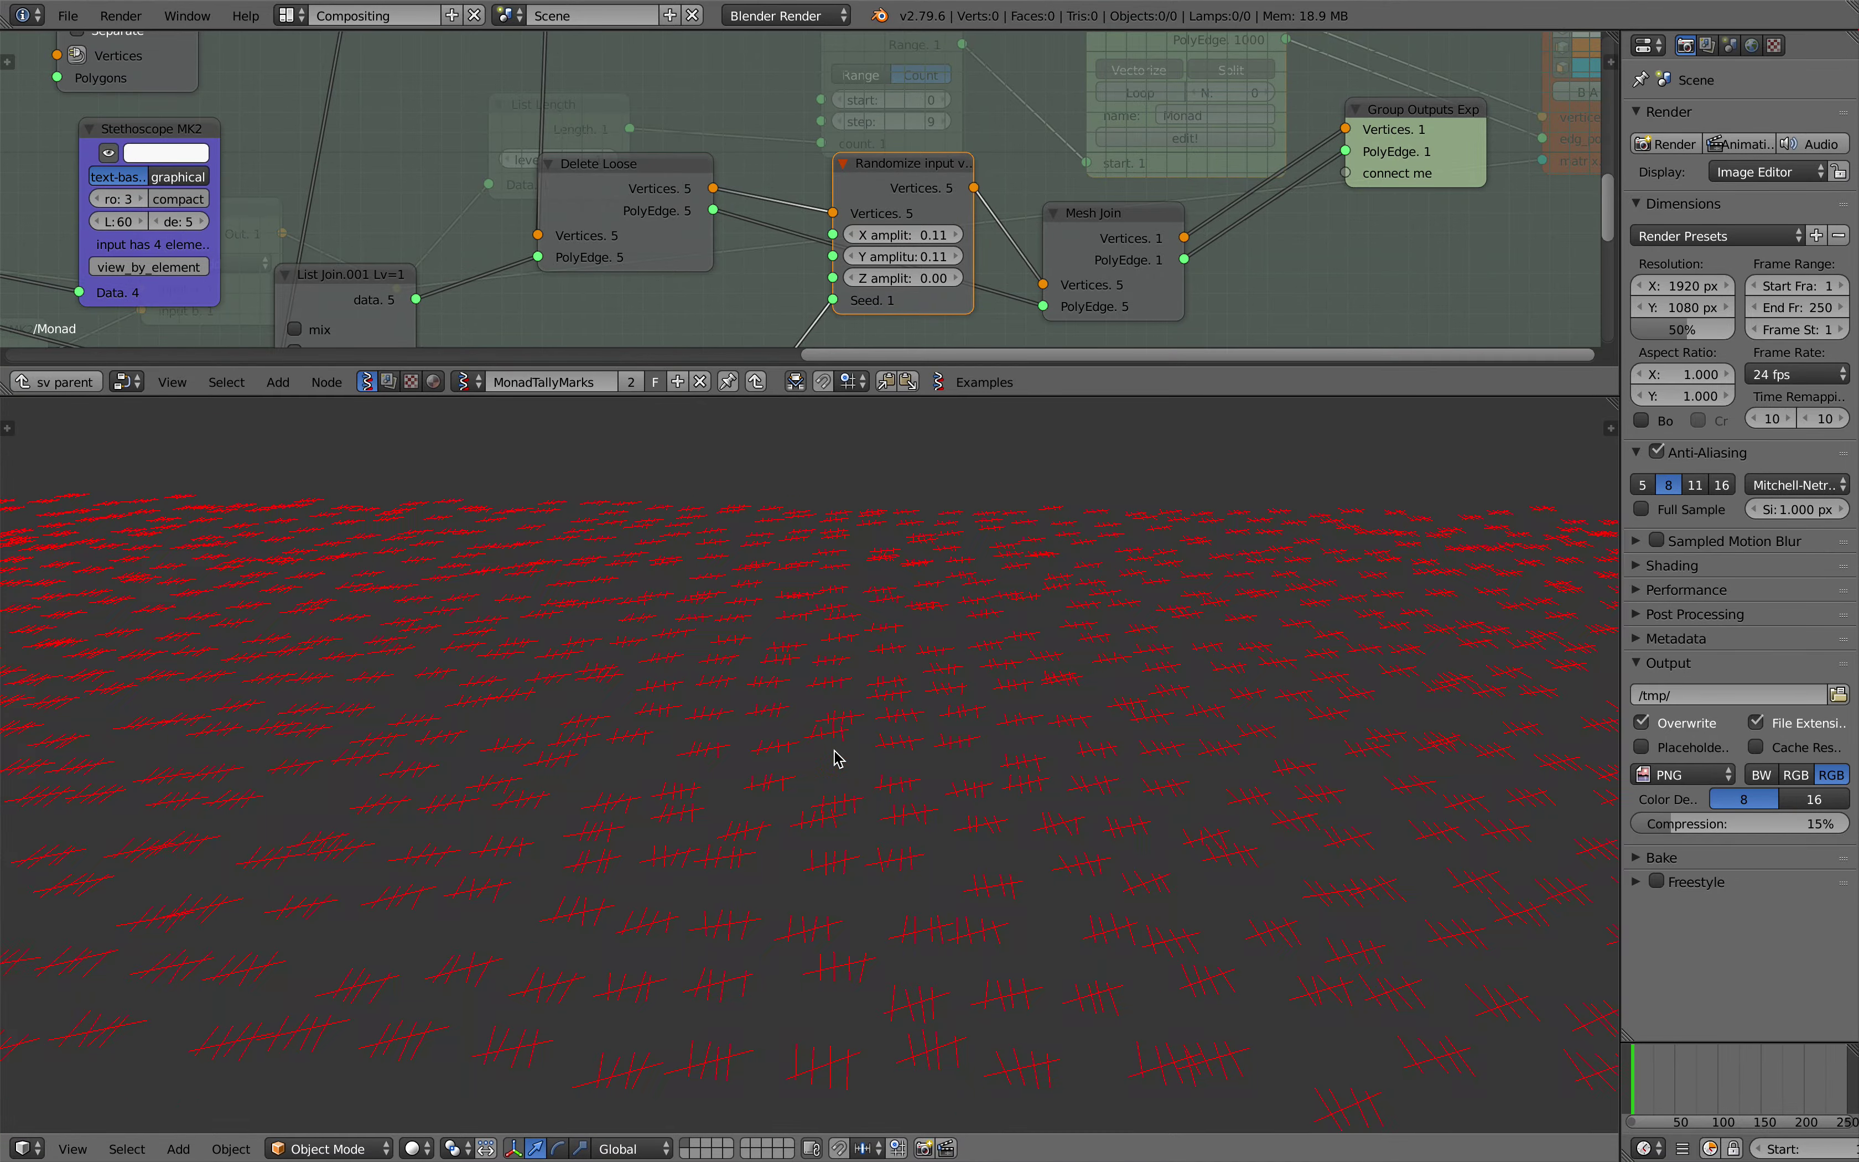